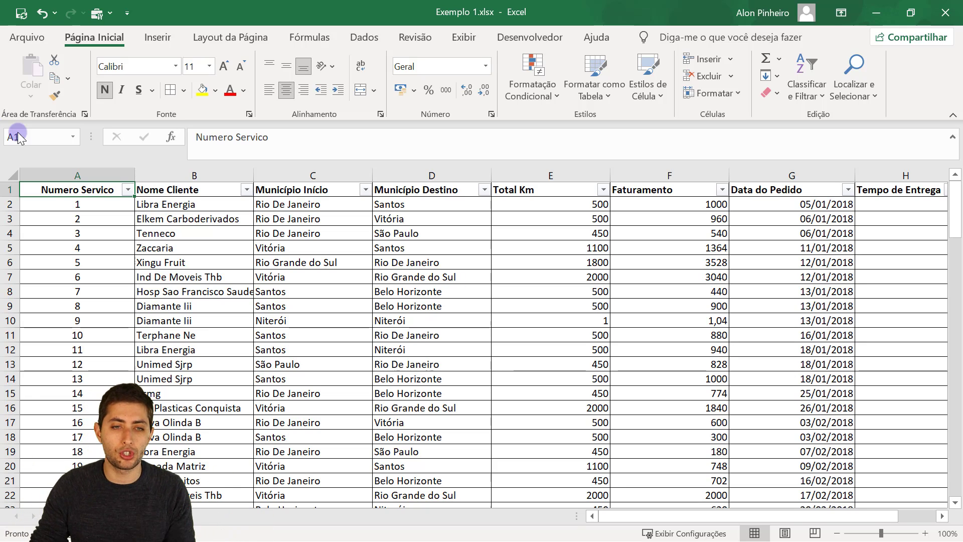
# Inspect the worksheet columns from Numero Servico through Faturamento, ending on Data do Pedido
pyautogui.click(94, 174)
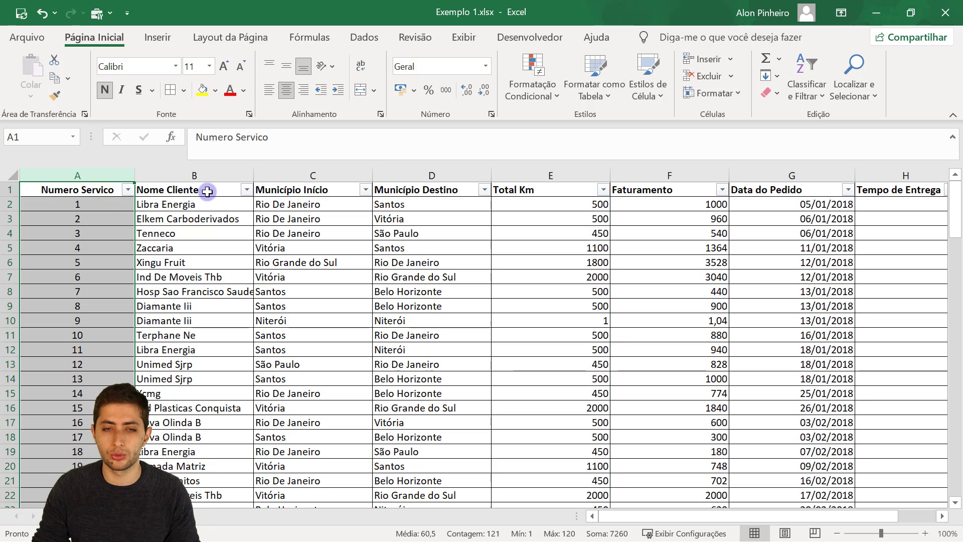
pyautogui.click(207, 173)
pyautogui.click(312, 174)
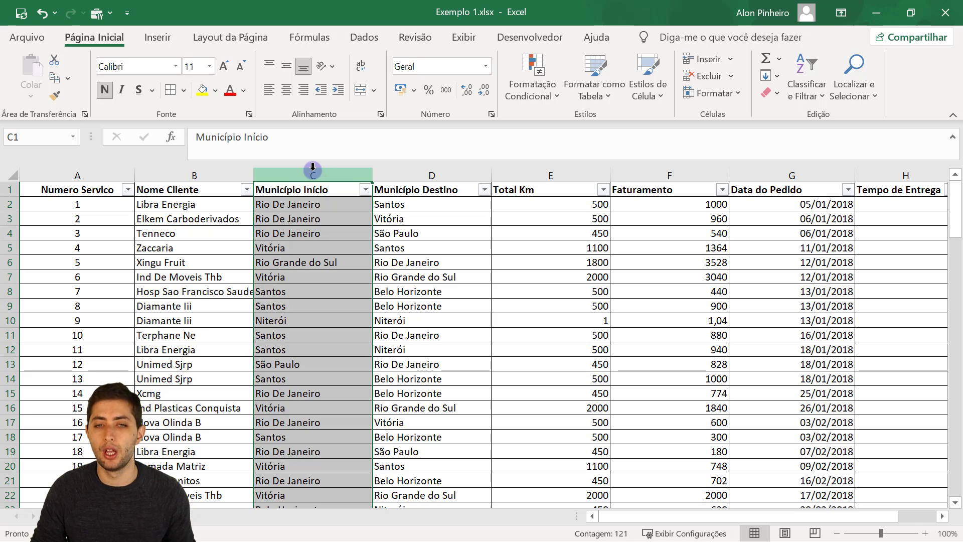
pyautogui.press('Right')
pyautogui.press('Right')
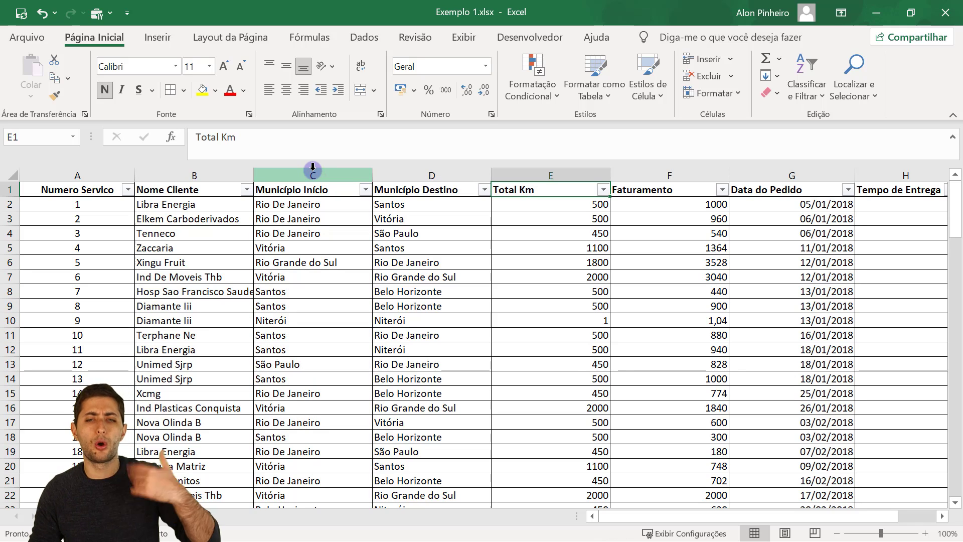
pyautogui.press('Right')
pyautogui.press('Right')
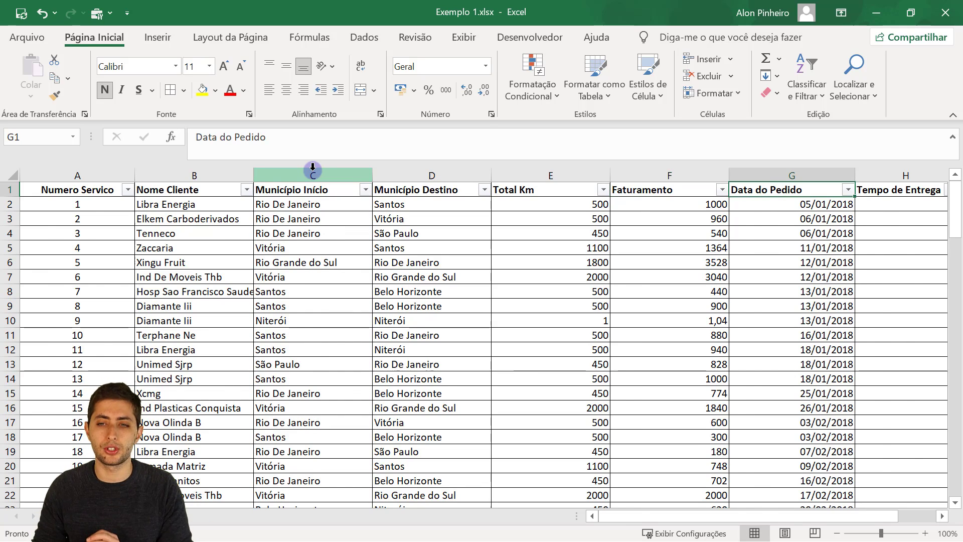
pyautogui.press('Right')
pyautogui.press('Right')
pyautogui.press('Right')
pyautogui.press('Left')
pyautogui.press('Left')
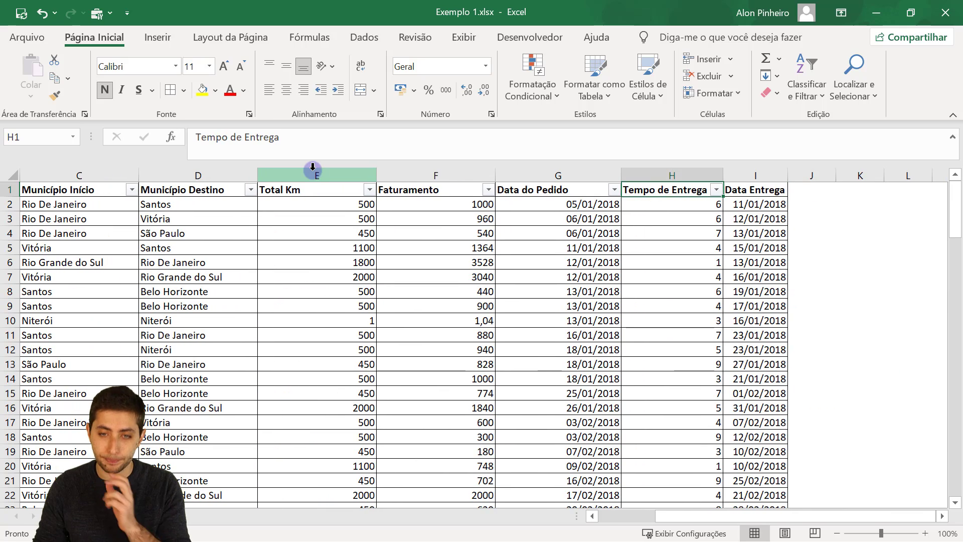
pyautogui.press('Left')
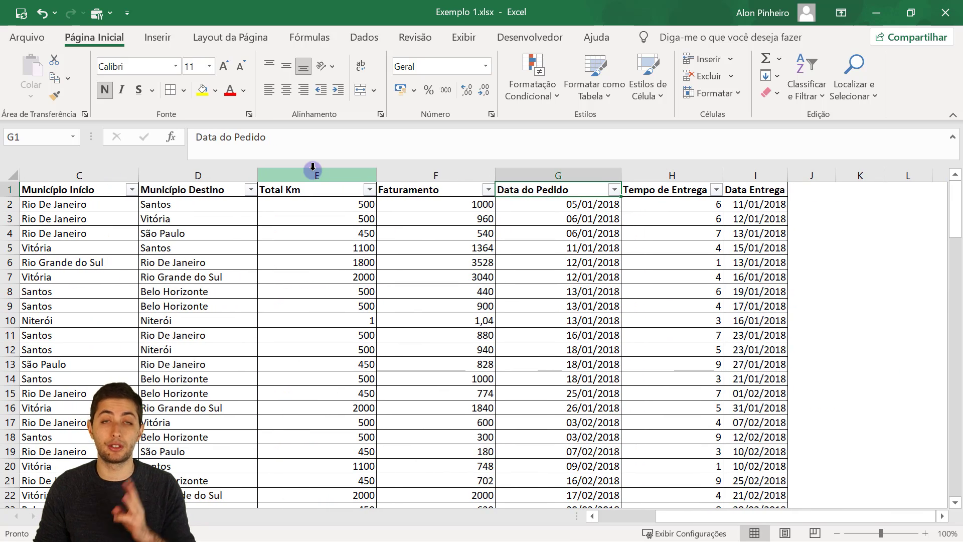
# Select the Data do Pedido, Tempo de Entrega and Data Entrega values and view the delivery-date formula
pyautogui.hotkey('ctrl', 'shift', 'Down')
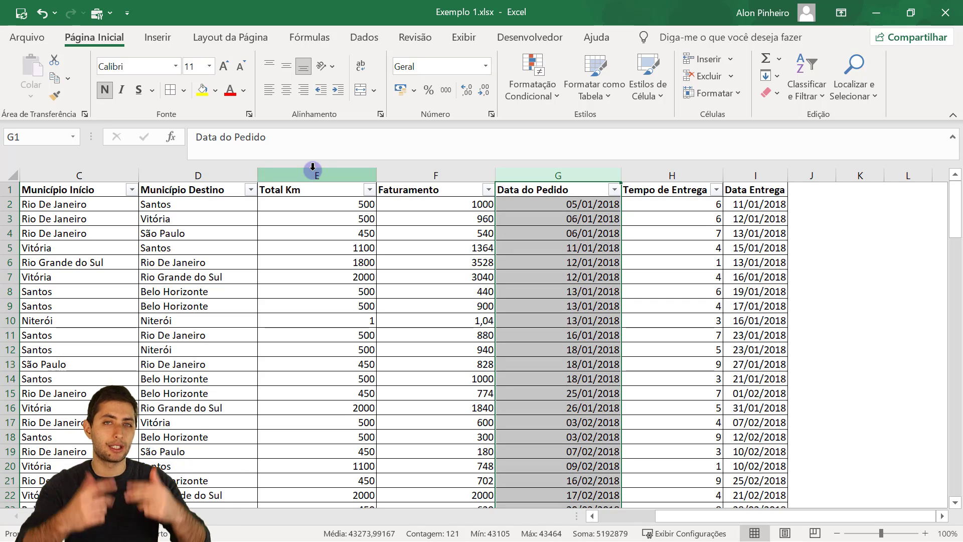
pyautogui.press('Right')
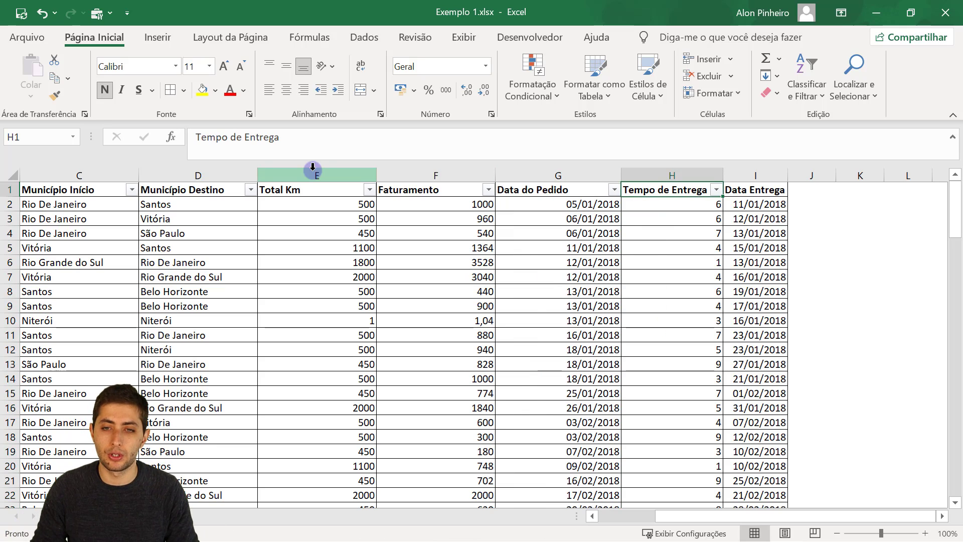
pyautogui.hotkey('ctrl', 'space')
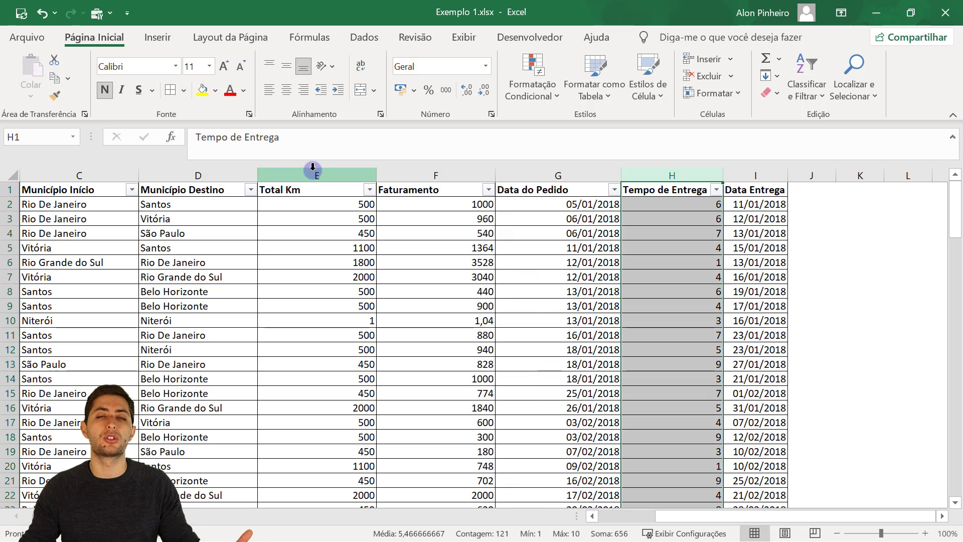
pyautogui.press('Right')
pyautogui.hotkey('ctrl', 'space')
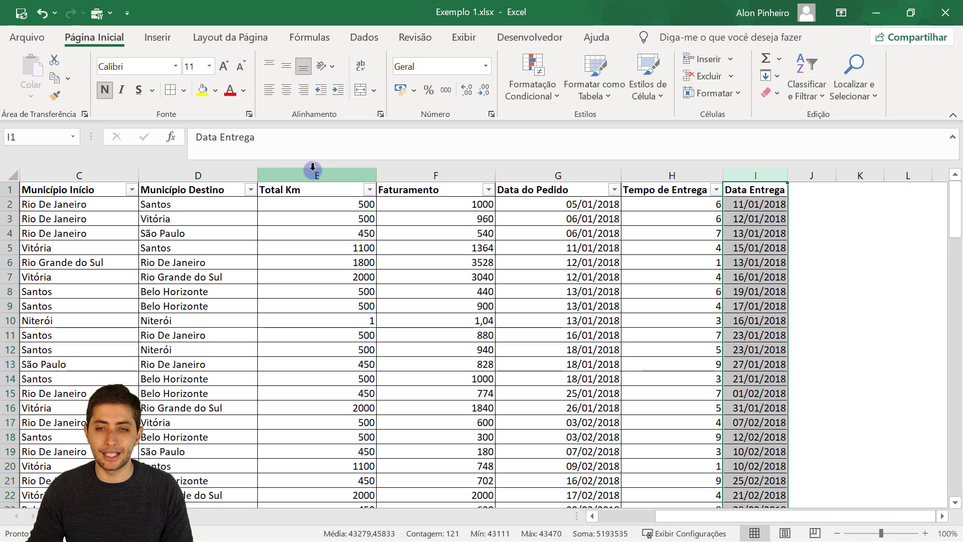
pyautogui.hotkey('shift', 'BackSpace')
pyautogui.press('Down')
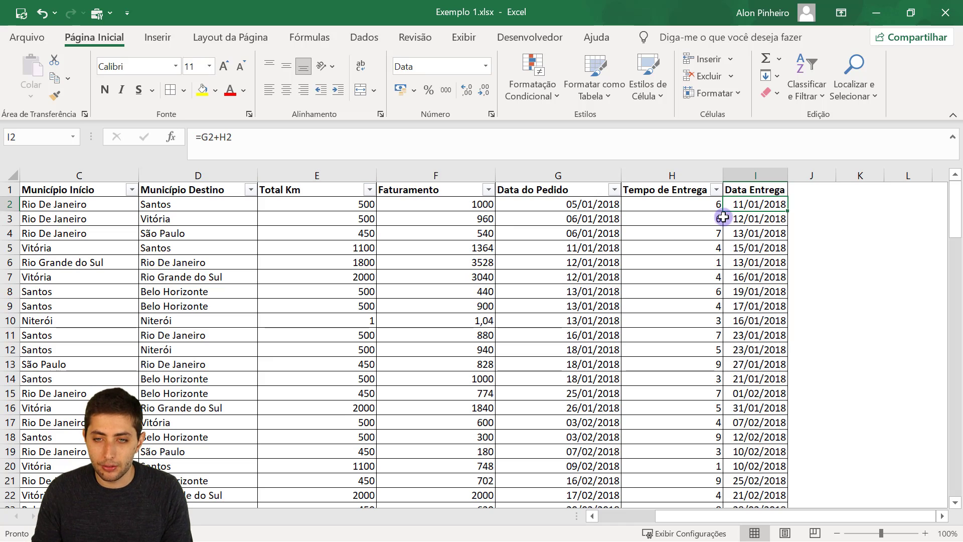
pyautogui.press('F2')
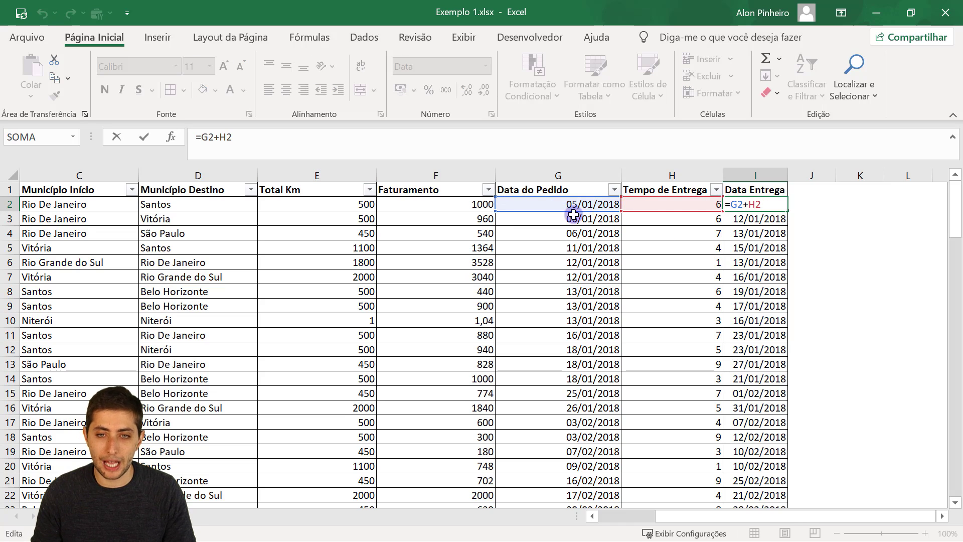
pyautogui.press('Escape')
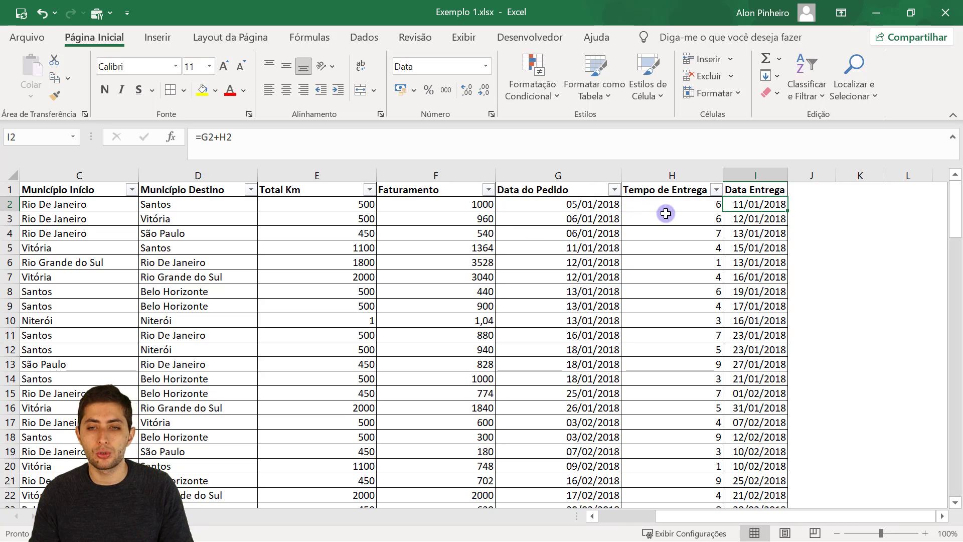
# Check H2 and the references of the I2 formula, then select the first six delivery dates
pyautogui.click(666, 207)
pyautogui.click(752, 205)
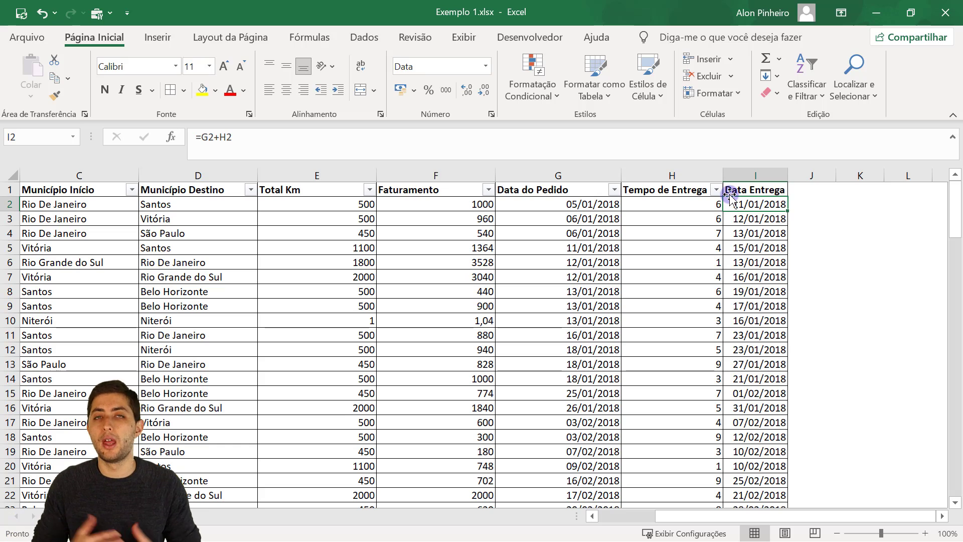
pyautogui.press('F2')
pyautogui.press('Escape')
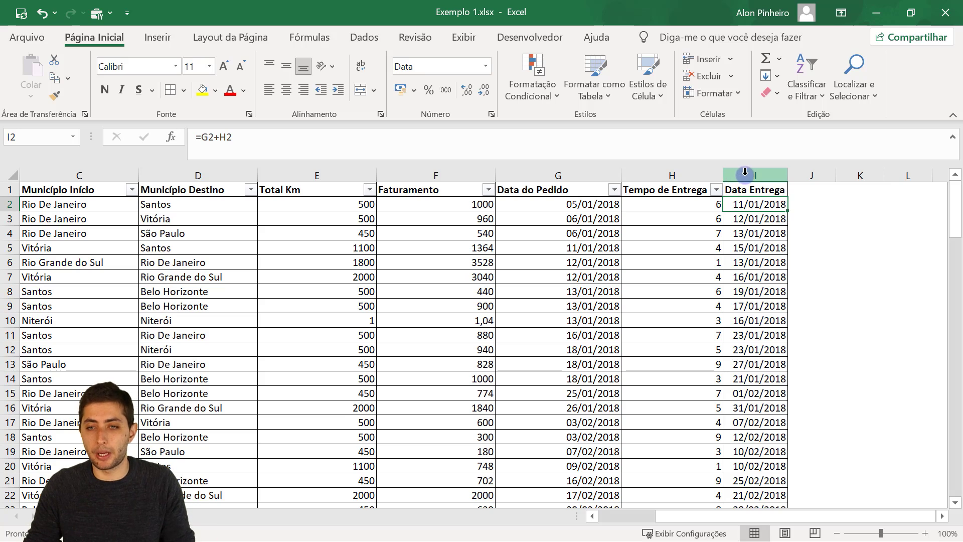
pyautogui.click(744, 174)
pyautogui.click(753, 202)
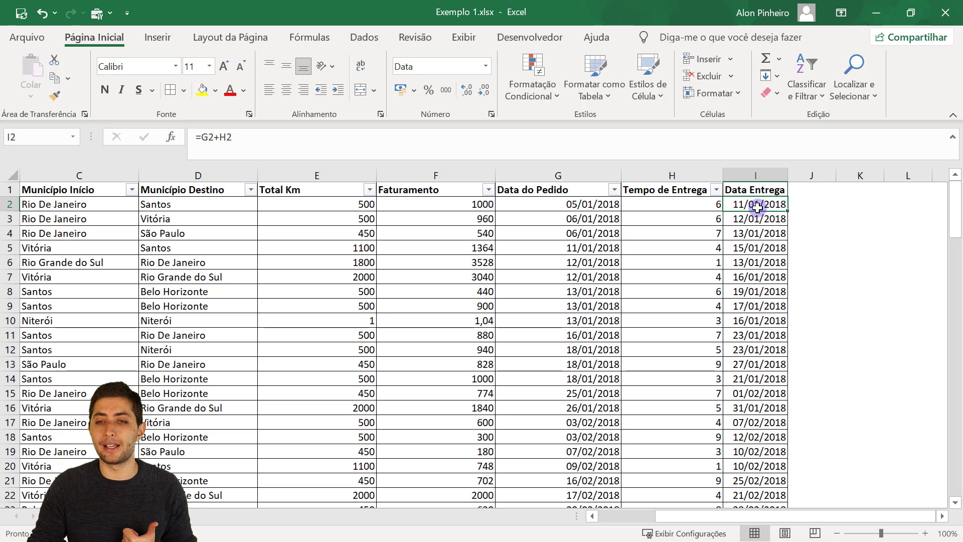
pyautogui.doubleClick(755, 204)
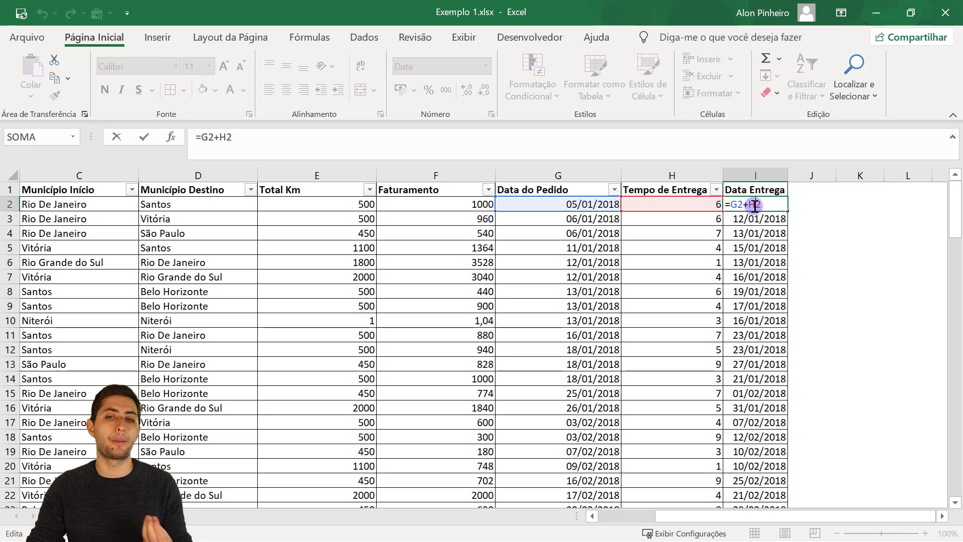
pyautogui.press('Escape')
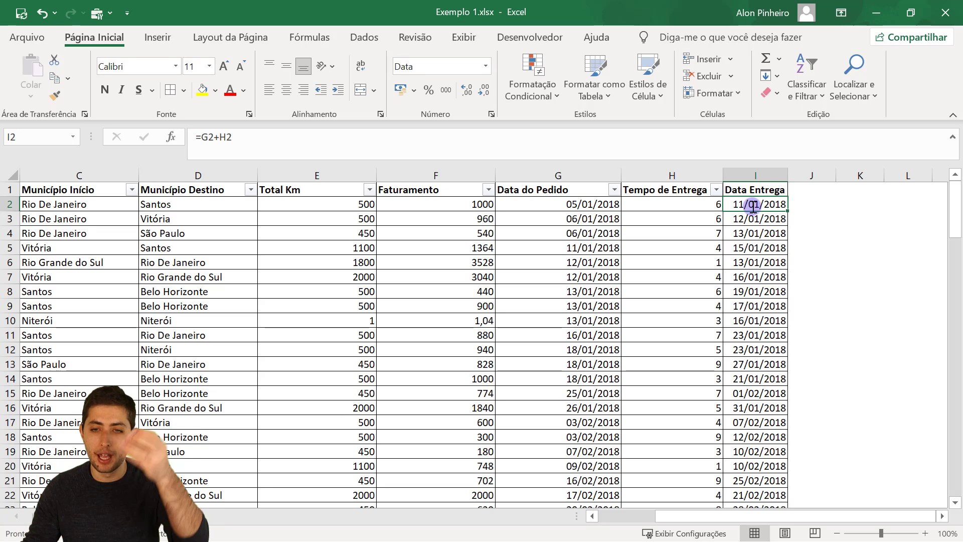
pyautogui.moveTo(754, 206)
pyautogui.mouseDown()
pyautogui.moveTo(794, 380)
pyautogui.moveTo(758, 249)
pyautogui.moveTo(766, 276)
pyautogui.mouseUp()
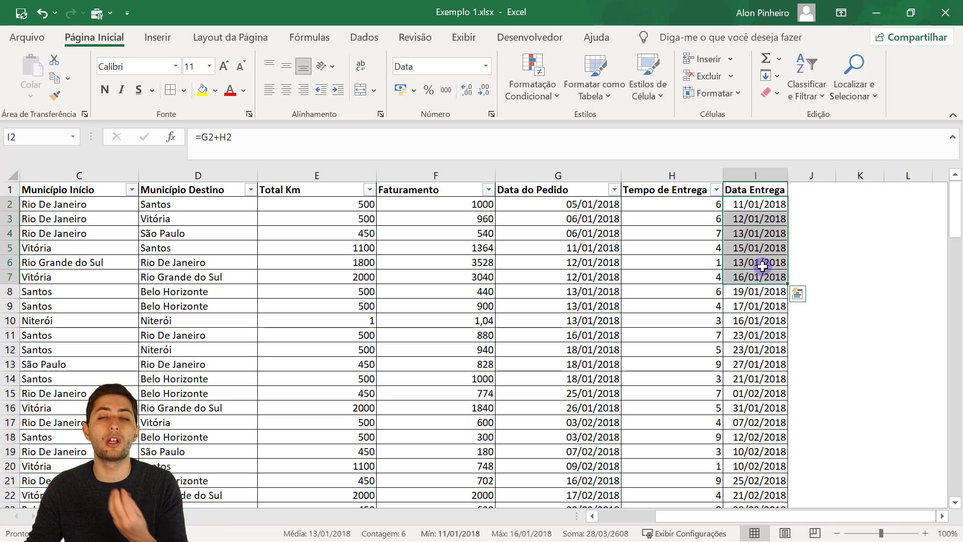
pyautogui.moveTo(755, 205); pyautogui.dragTo(751, 278)
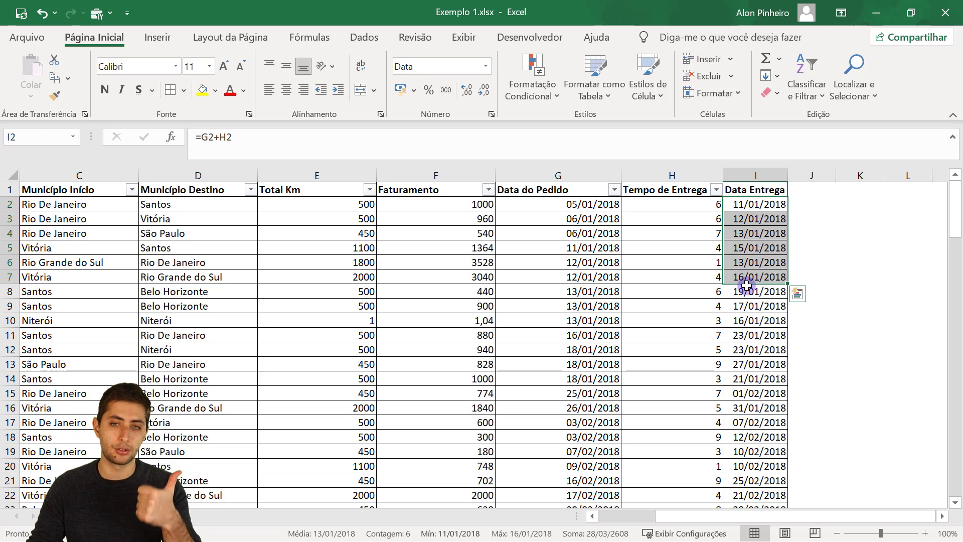
# Close Excel and switch to the blank Power BI Desktop report
pyautogui.click(945, 12)
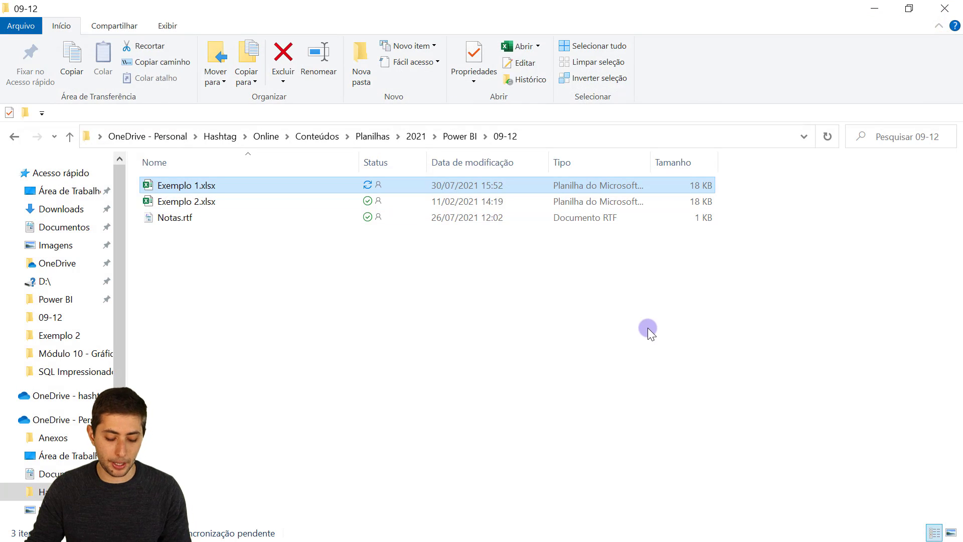
pyautogui.hotkey('alt', 'Tab')
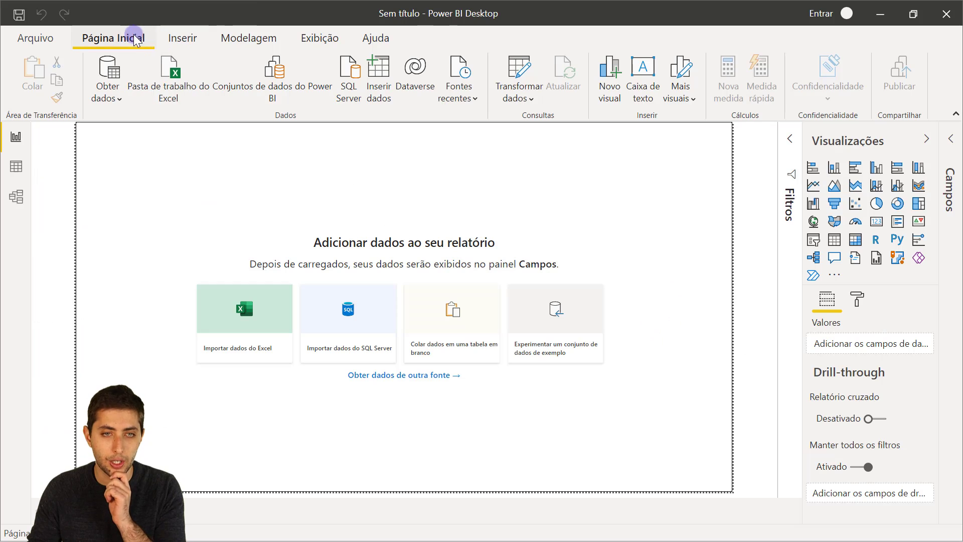
# Import the Planilha1 sheet from 09-12\Exemplo 1.xlsx via Excel workbook and load it
pyautogui.click(160, 82)
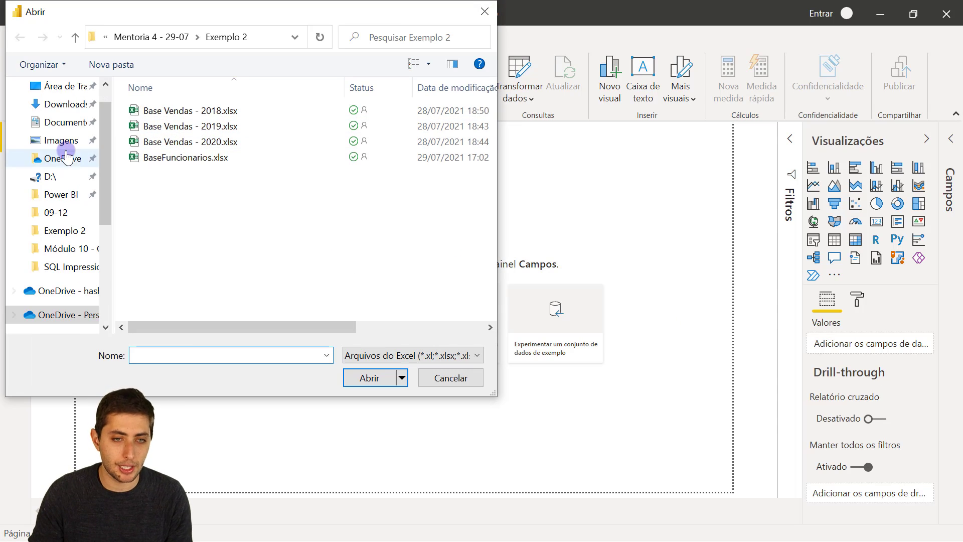
pyautogui.click(64, 242)
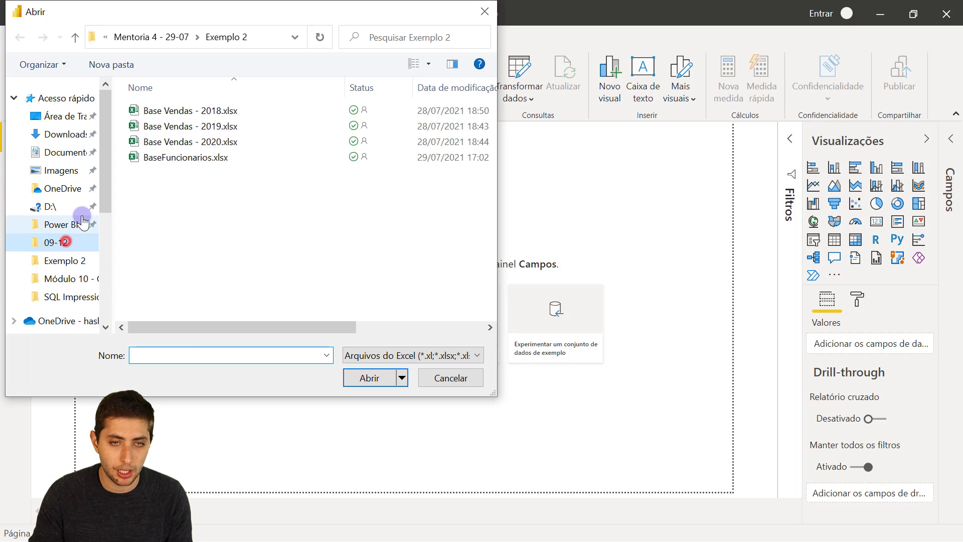
pyautogui.click(152, 112)
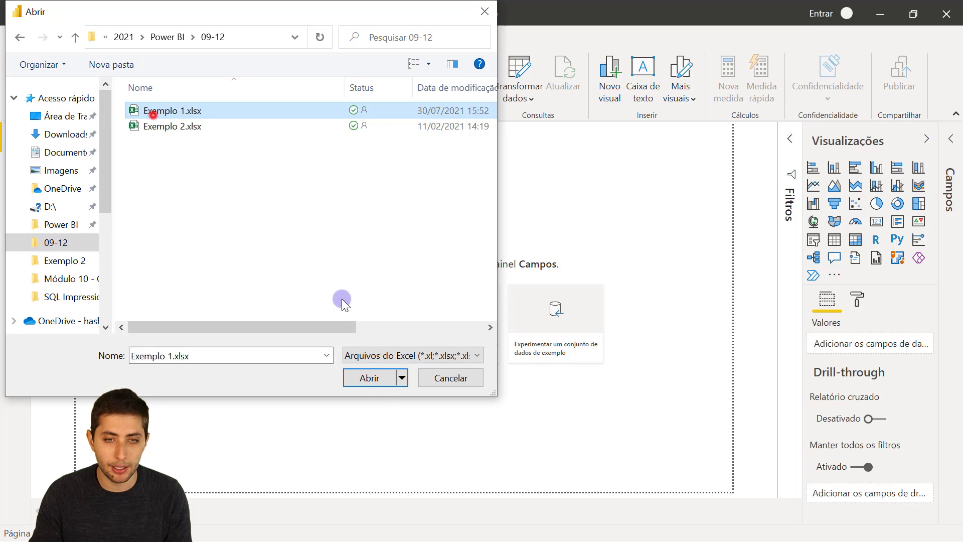
pyautogui.click(369, 379)
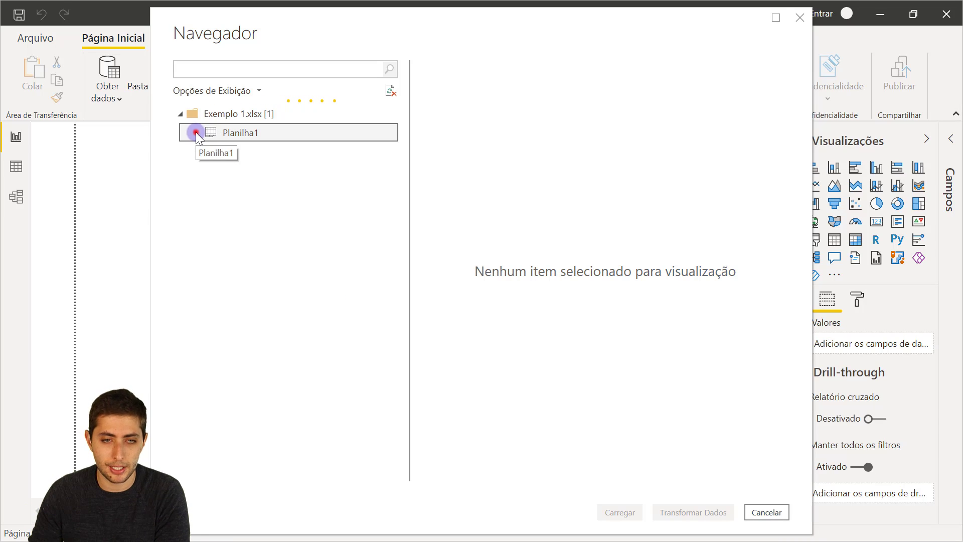
pyautogui.click(196, 131)
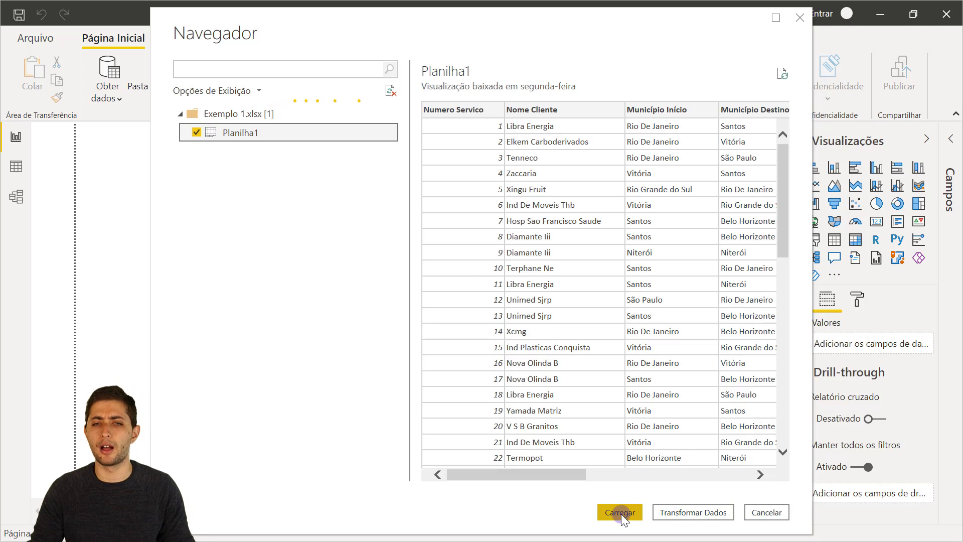
pyautogui.moveTo(561, 474)
pyautogui.mouseDown()
pyautogui.moveTo(740, 527)
pyautogui.moveTo(611, 522)
pyautogui.mouseUp()
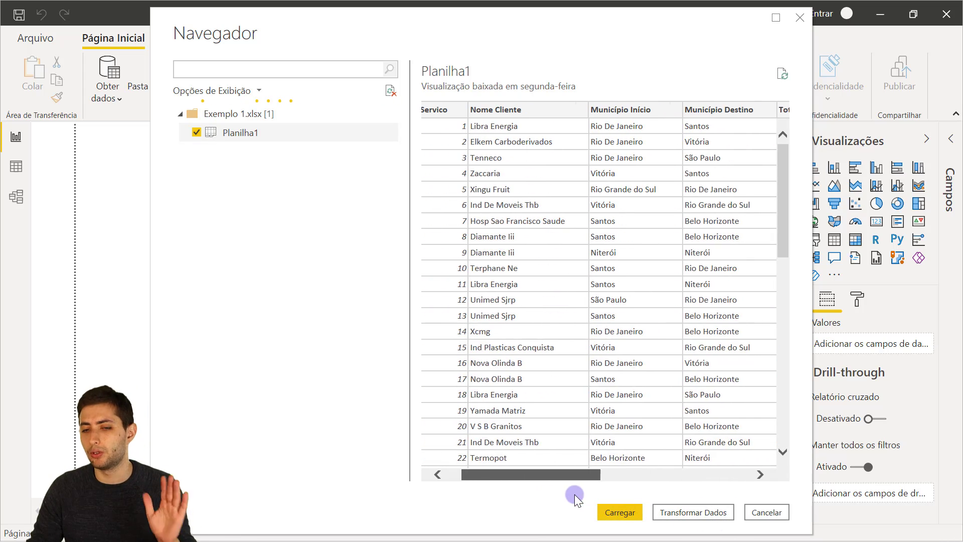
pyautogui.click(616, 517)
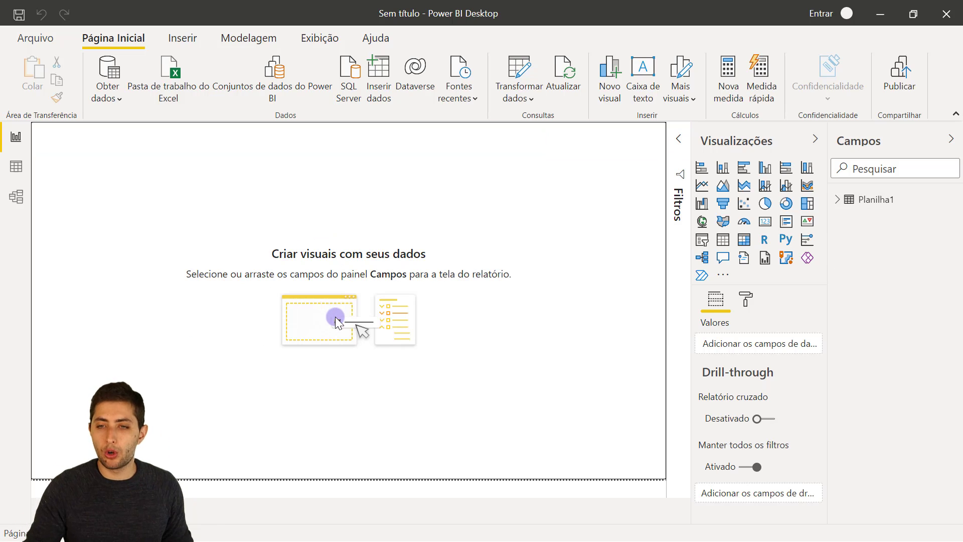
# Rename the Planilha1 table to BaseTransportes and display its rows in Data view
pyautogui.click(878, 201)
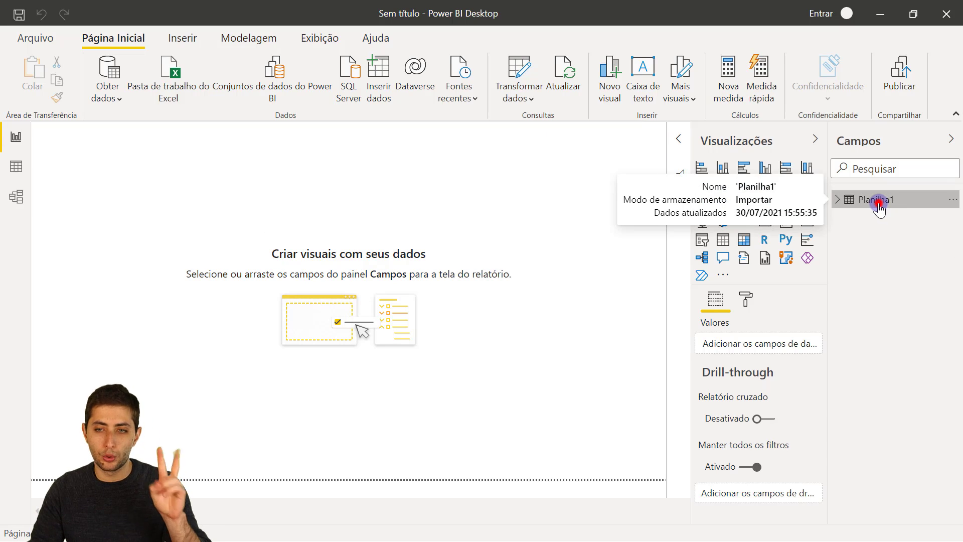
pyautogui.doubleClick(851, 199)
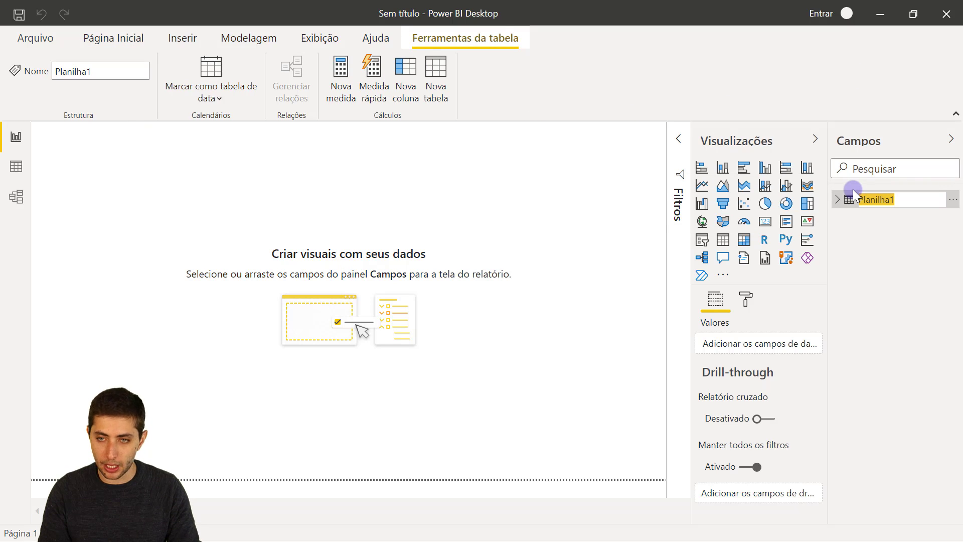
pyautogui.write('BaseTra')
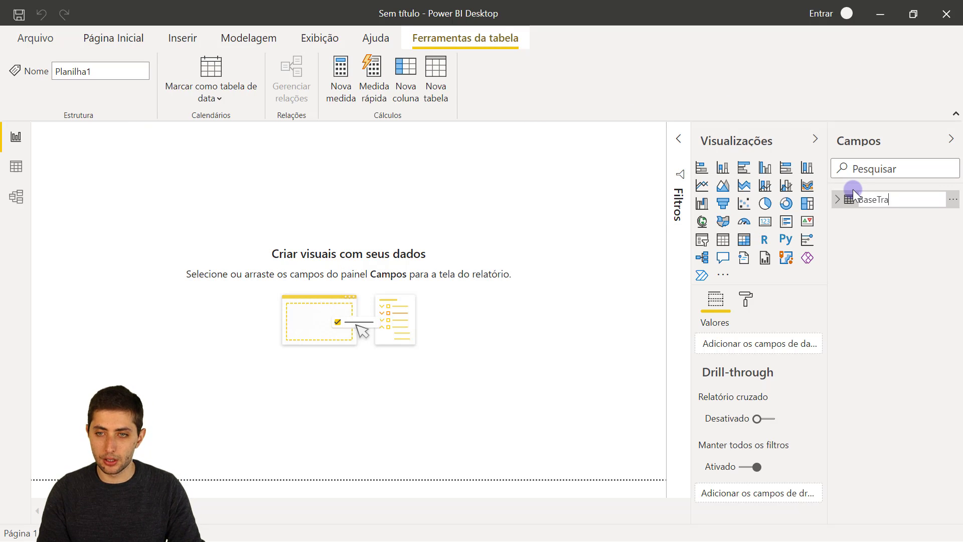
pyautogui.write('nsportes')
pyautogui.press('Return')
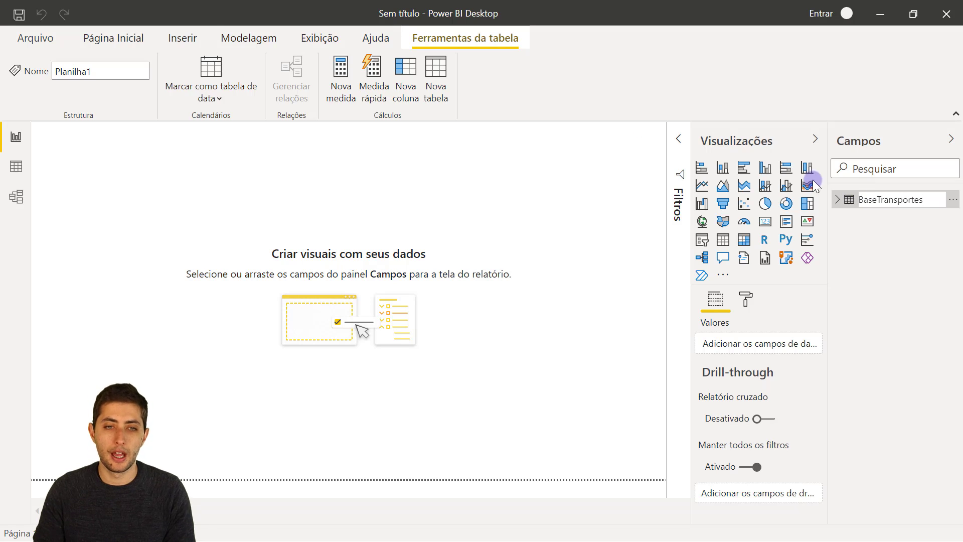
pyautogui.click(17, 167)
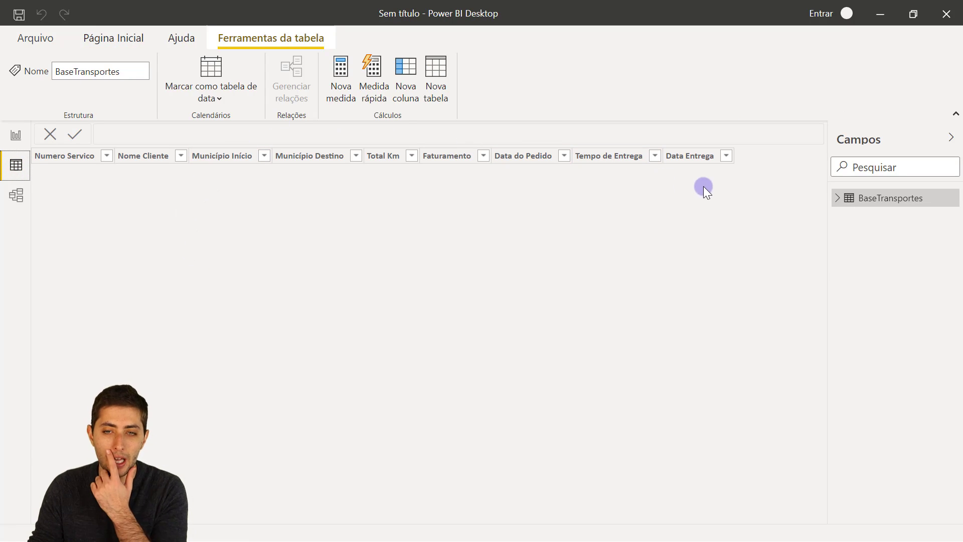
# Inspect several Data Entrega dates, including the January 17 row, then switch to File Explorer
pyautogui.click(690, 158)
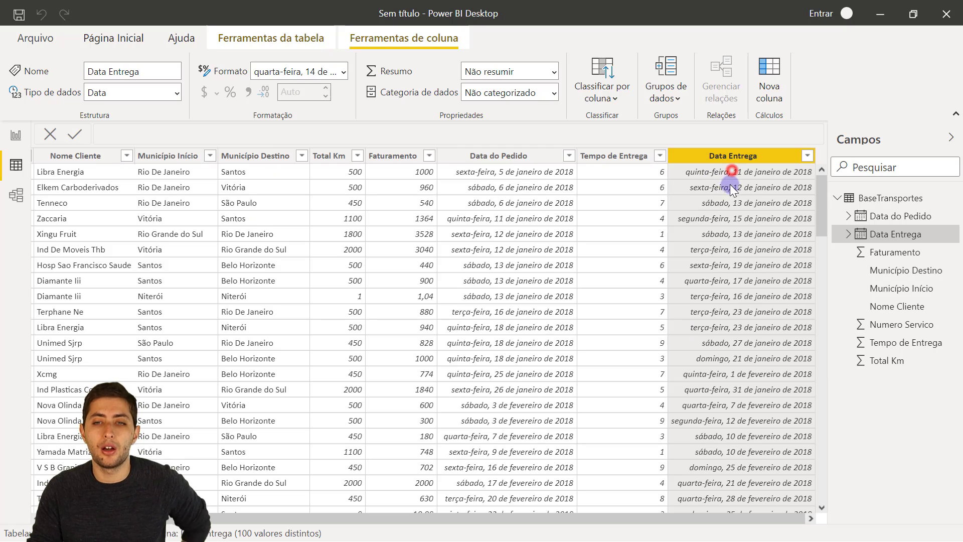
pyautogui.click(732, 171)
pyautogui.click(736, 200)
pyautogui.click(746, 235)
pyautogui.click(747, 281)
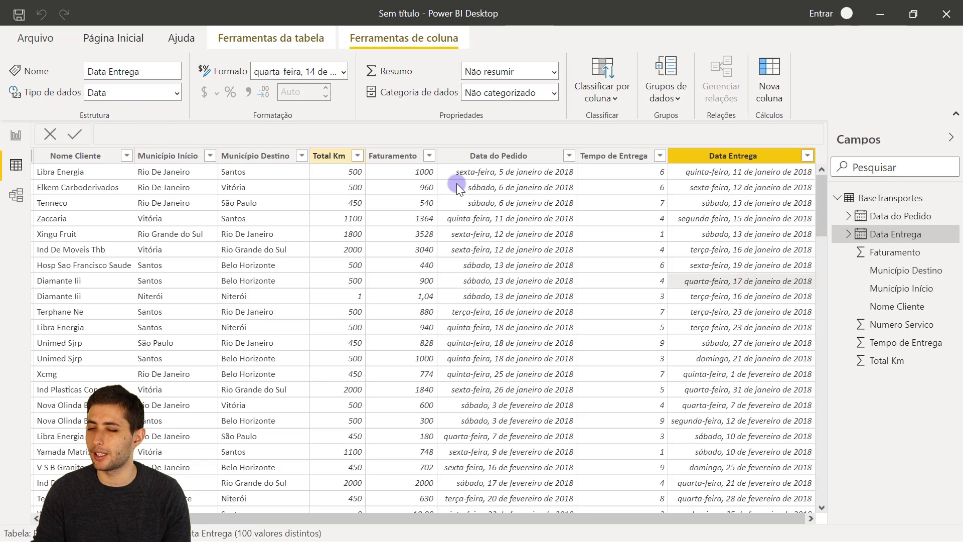
pyautogui.click(715, 230)
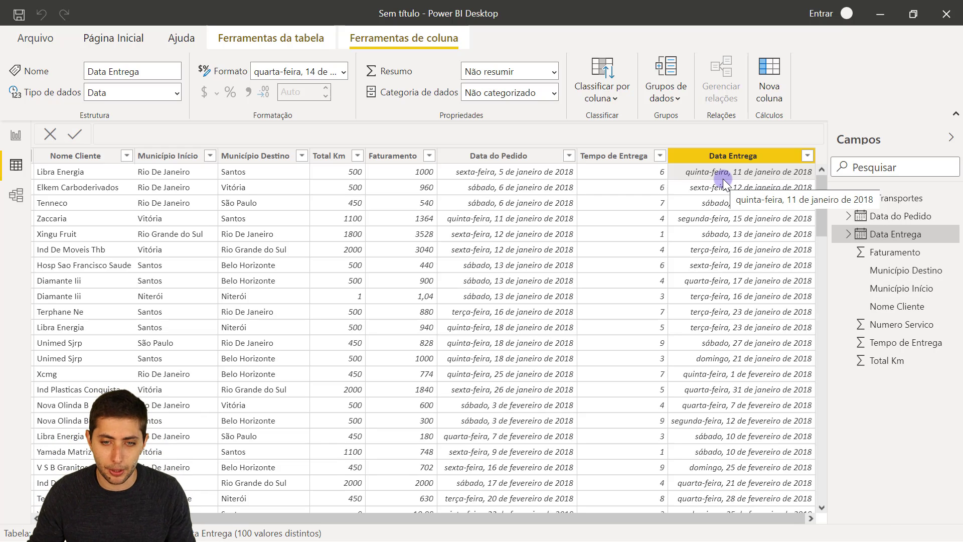
pyautogui.hotkey('alt', 'Tab')
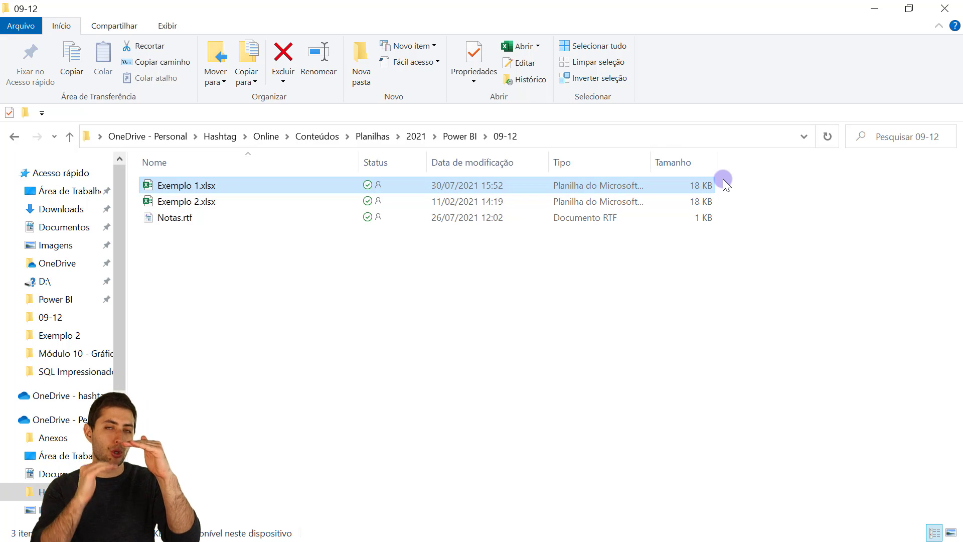
# Open the selected Exemplo 1.xlsx in Excel
pyautogui.moveTo(186, 185)
pyautogui.press('Return')
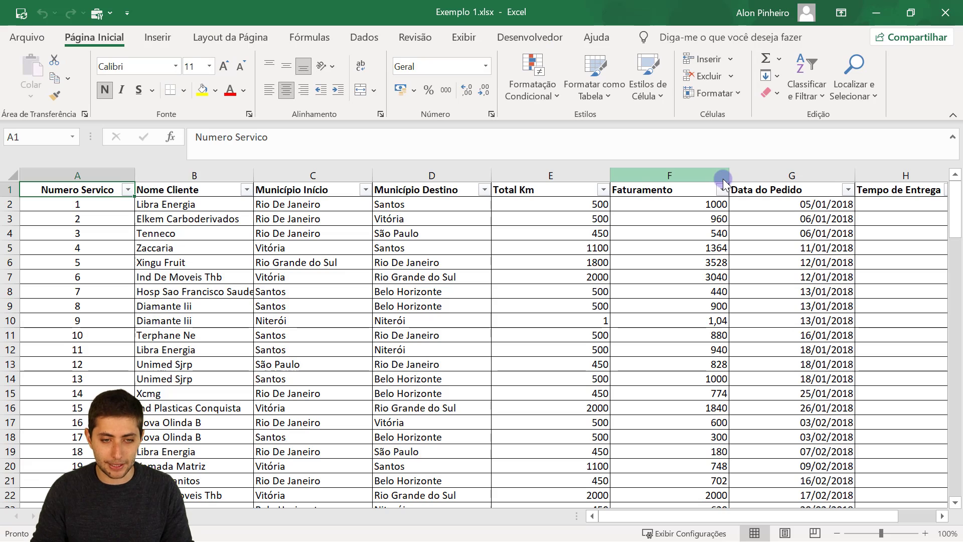
pyautogui.hotkey('ctrl', 'Down')
pyautogui.press('Down')
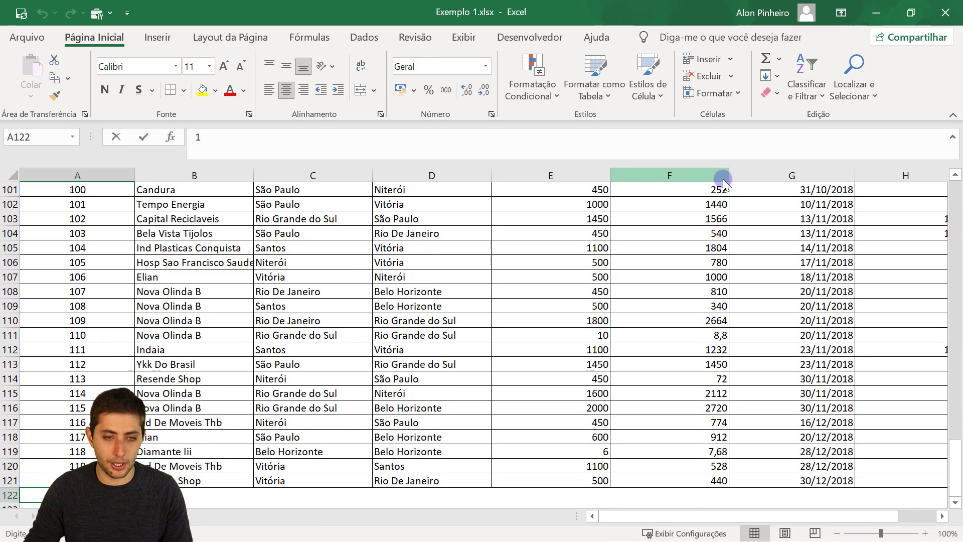
pyautogui.write('21')
pyautogui.press('Tab')
pyautogui.write('Re')
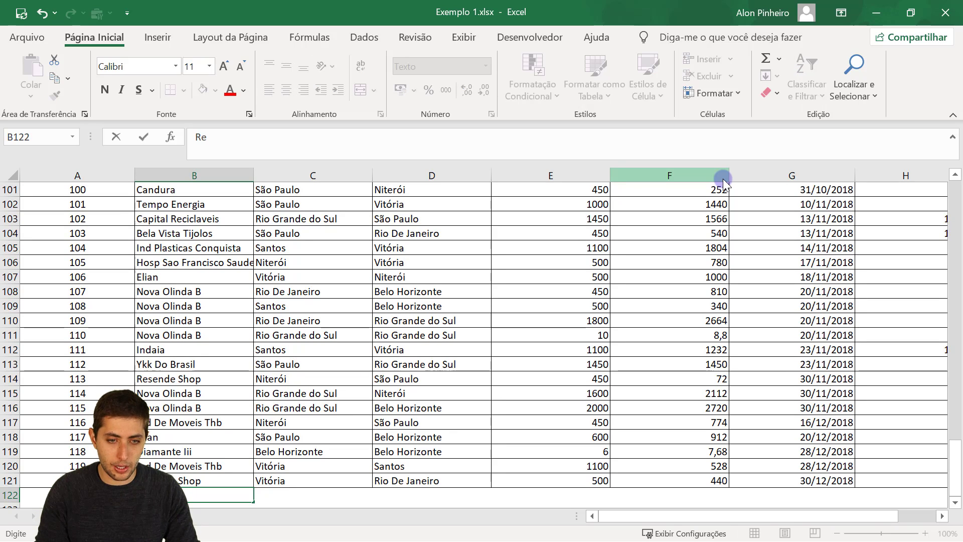
pyautogui.press('Tab')
pyautogui.write('R')
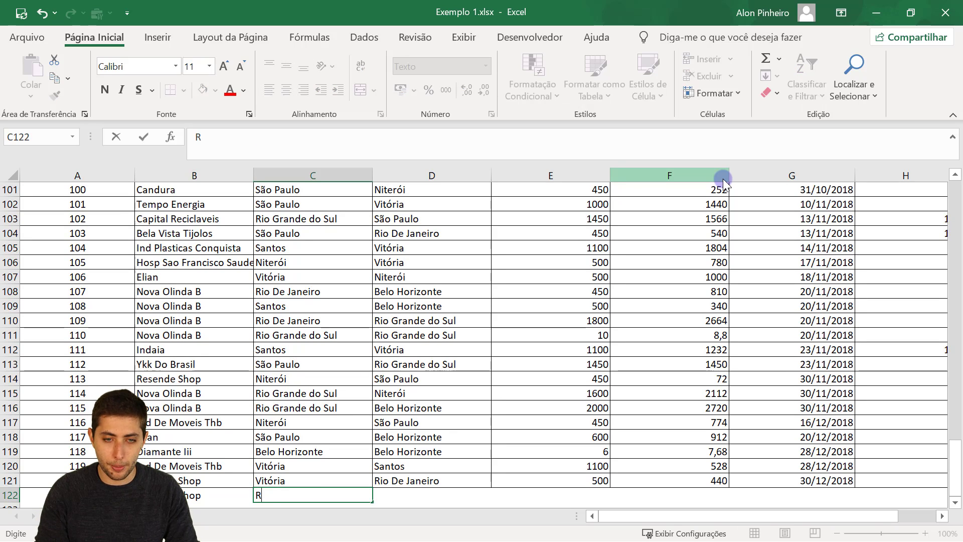
pyautogui.write('io de')
pyautogui.press('Tab')
pyautogui.write('S')
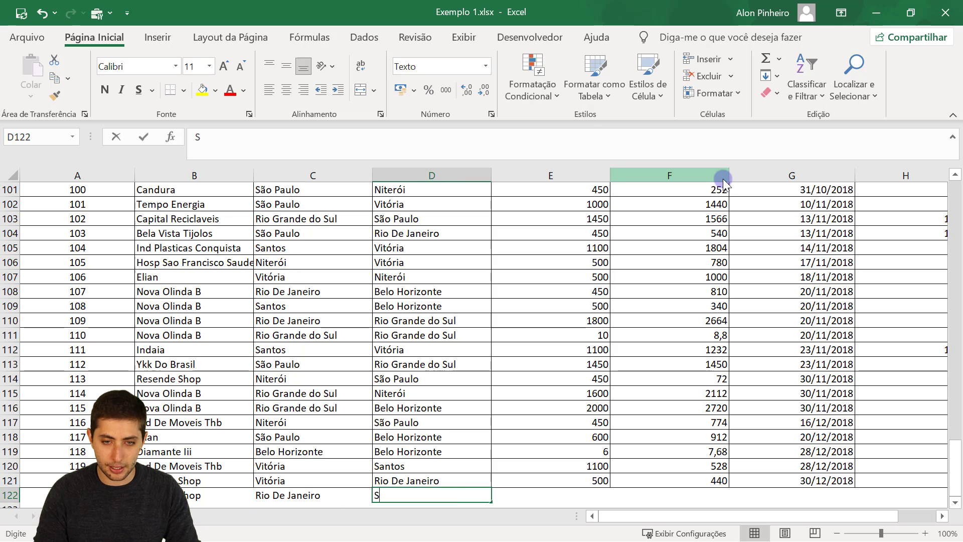
pyautogui.write('antos')
pyautogui.press('Tab')
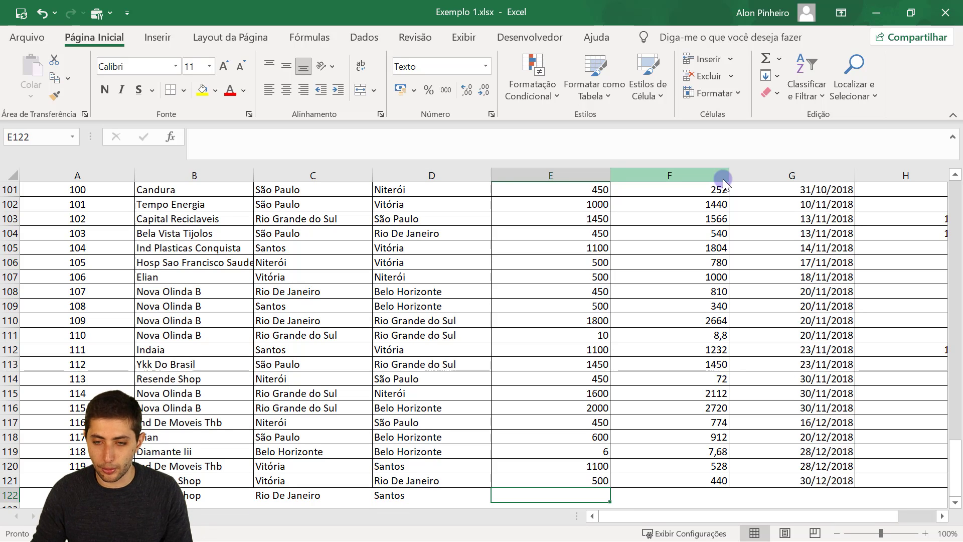
pyautogui.hotkey('ctrl', 'Up')
pyautogui.hotkey('ctrl', 'Up')
pyautogui.hotkey('ctrl', 'Down')
pyautogui.press('Down')
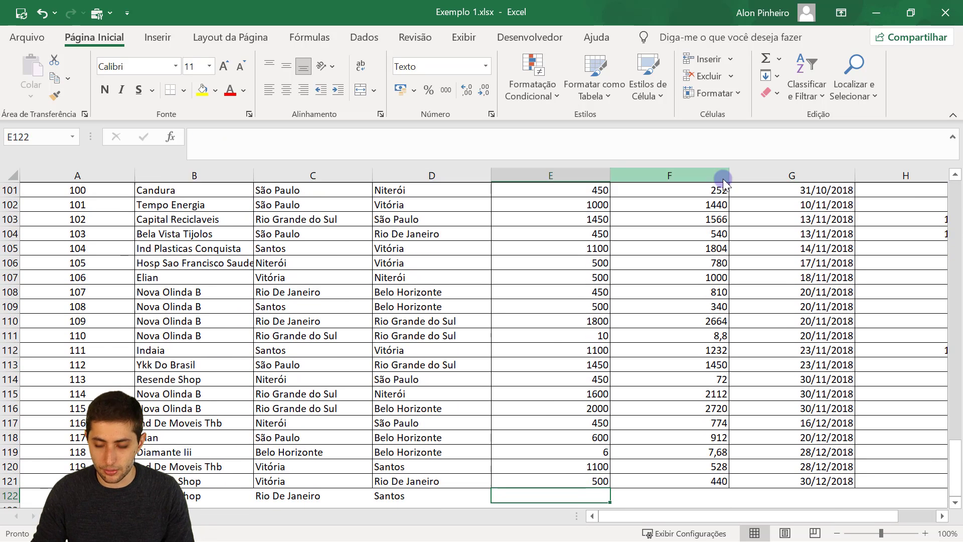
pyautogui.write('500')
pyautogui.press('Tab')
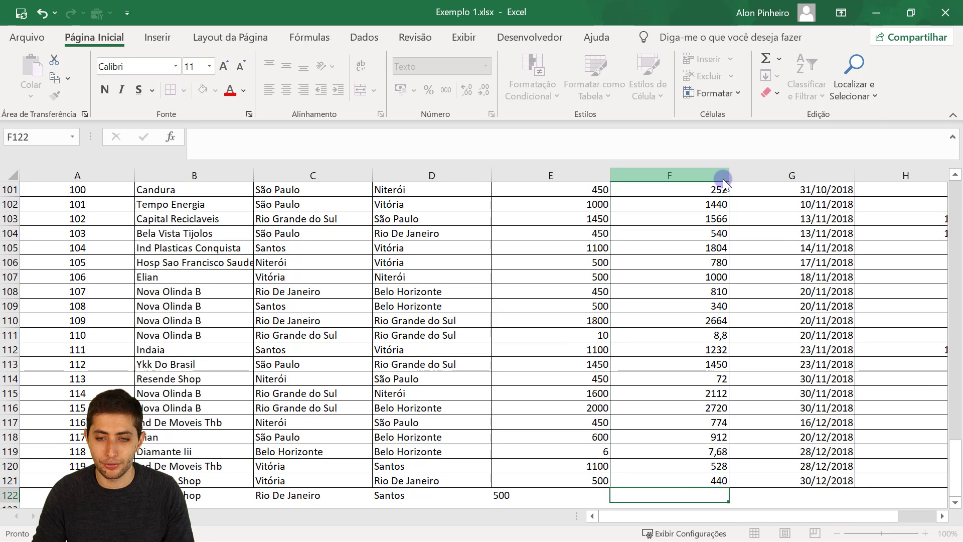
pyautogui.press('Tab')
pyautogui.press('Tab')
pyautogui.press('Tab')
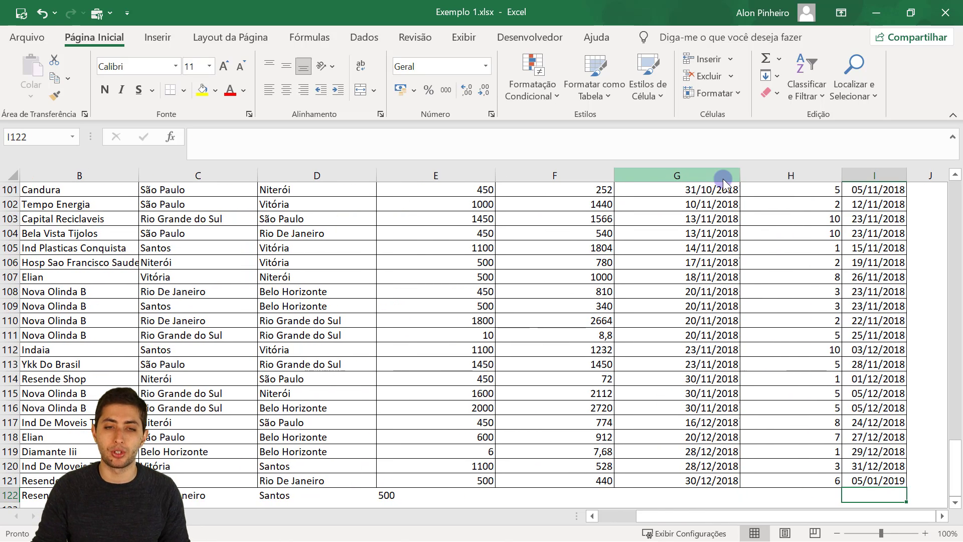
pyautogui.press('Up')
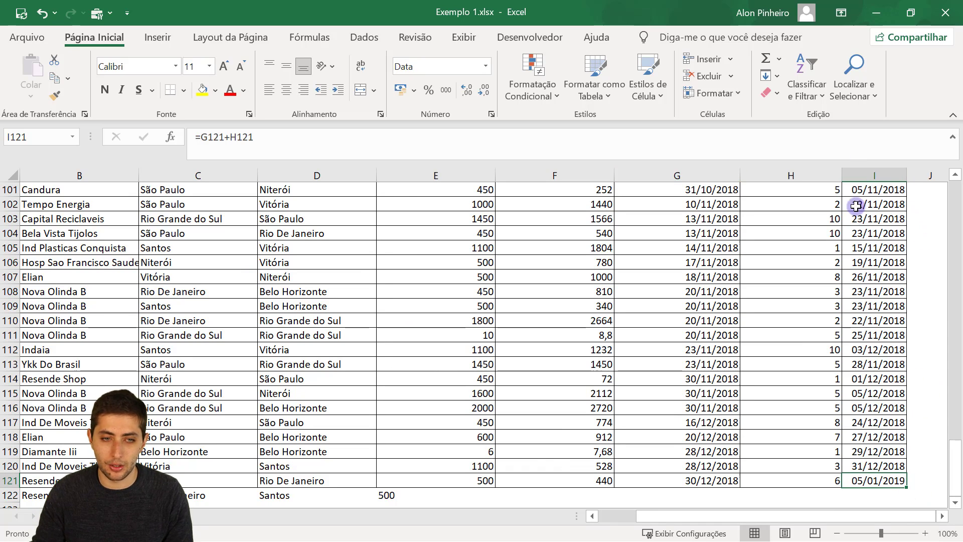
pyautogui.moveTo(908, 488); pyautogui.dragTo(893, 501)
pyautogui.click(894, 494)
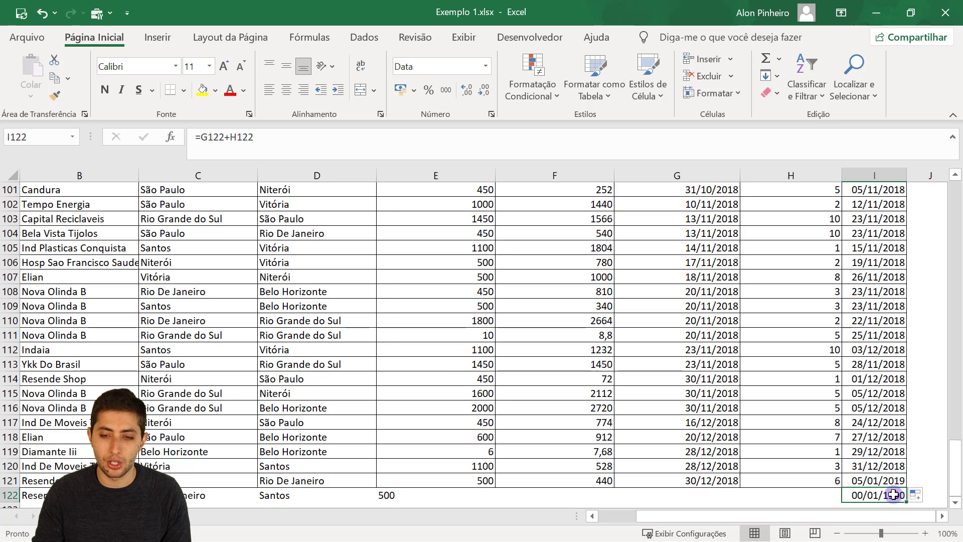
pyautogui.click(721, 491)
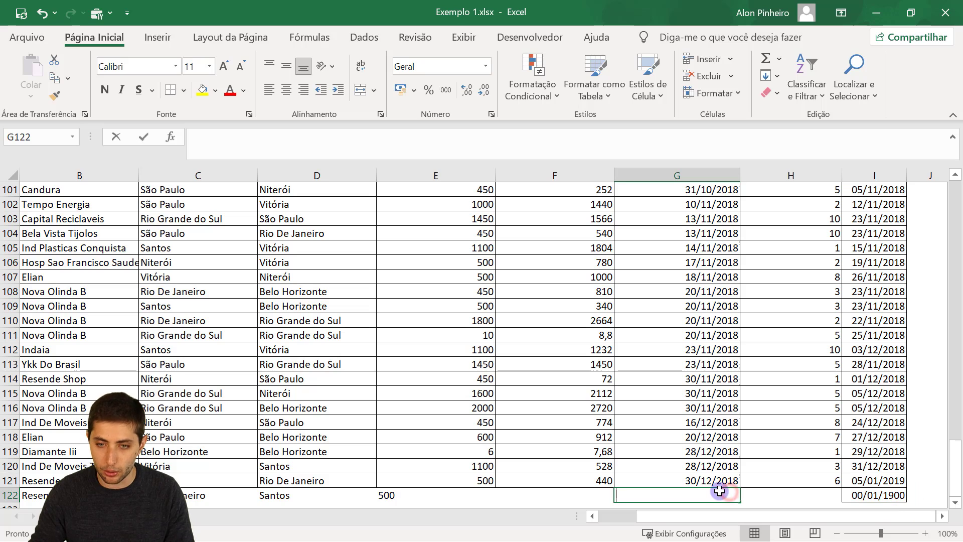
pyautogui.write('30/12/2018')
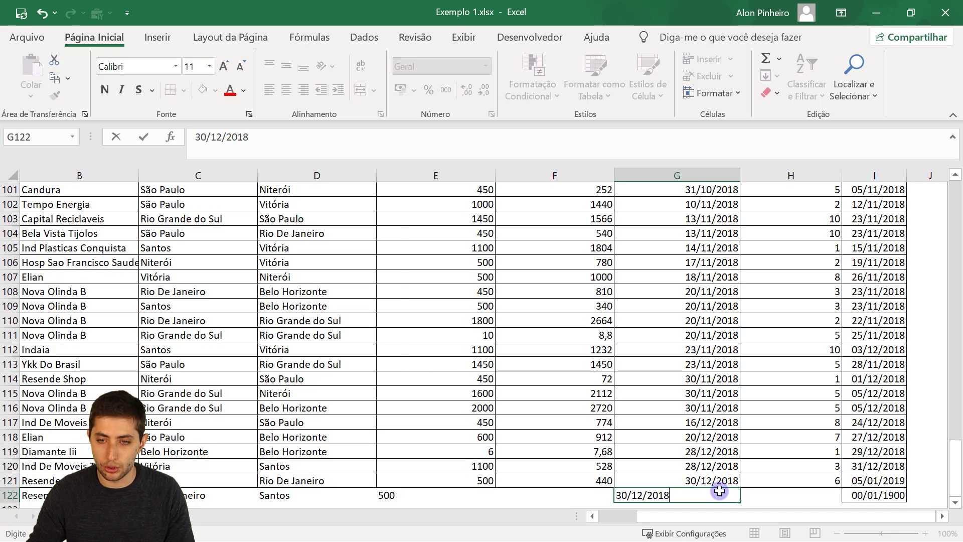
pyautogui.press('Tab')
pyautogui.write('10')
pyautogui.press('Return')
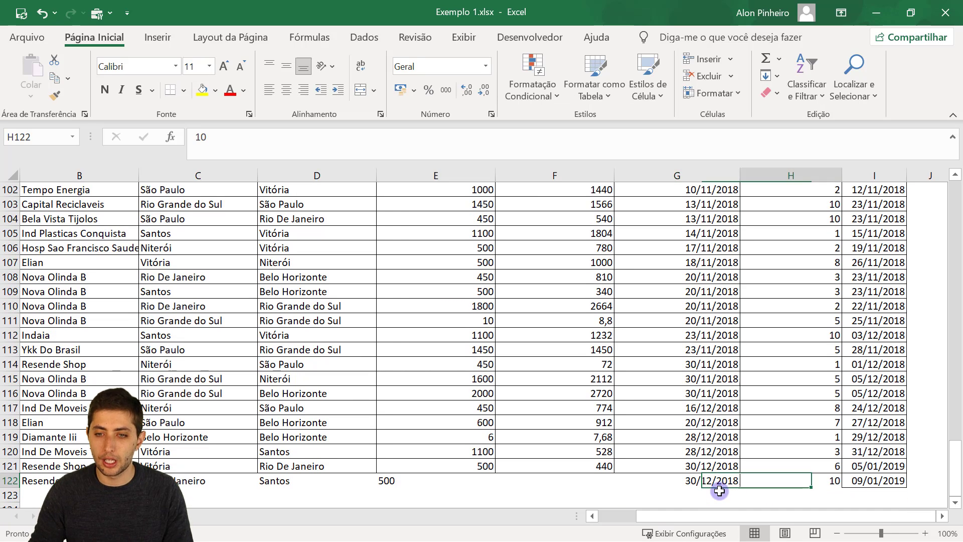
pyautogui.press('Tab')
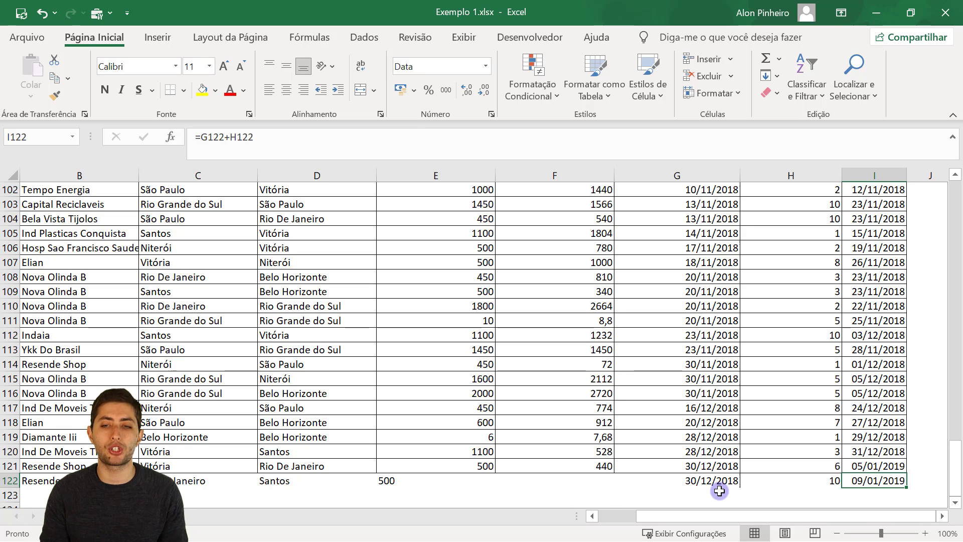
pyautogui.hotkey('ctrl', 'shift', 'Left')
pyautogui.hotkey('ctrl', 'shift', 'Left')
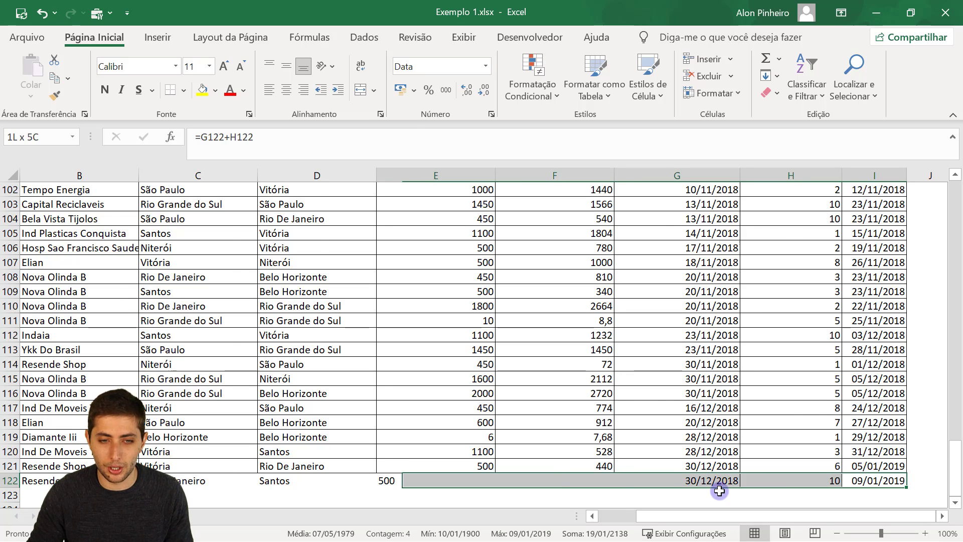
pyautogui.hotkey('ctrl', 'shift', 'Left')
pyautogui.press('Delete')
pyautogui.press('Up')
pyautogui.press('Left')
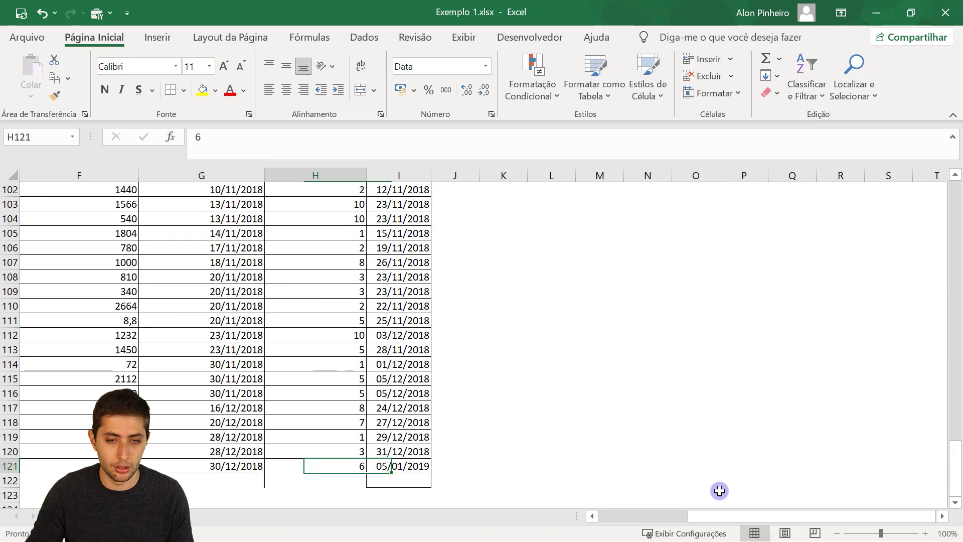
pyautogui.press('Left')
pyautogui.hotkey('ctrl', 'Left')
pyautogui.hotkey('ctrl', 'Up')
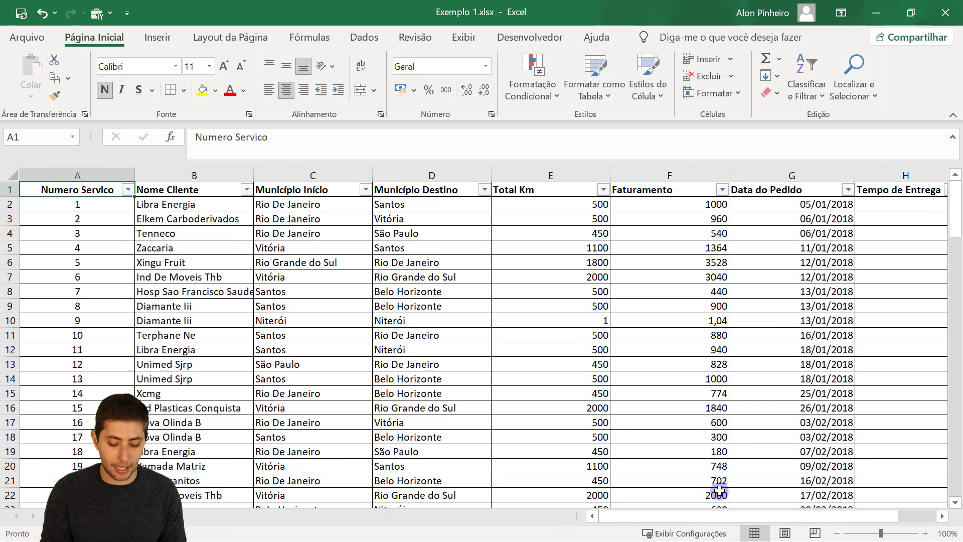
# Format range A1:I121 as a table using the gold Estilo de Tabela Média 5 style
pyautogui.hotkey('ctrl', 'shift', 'End')
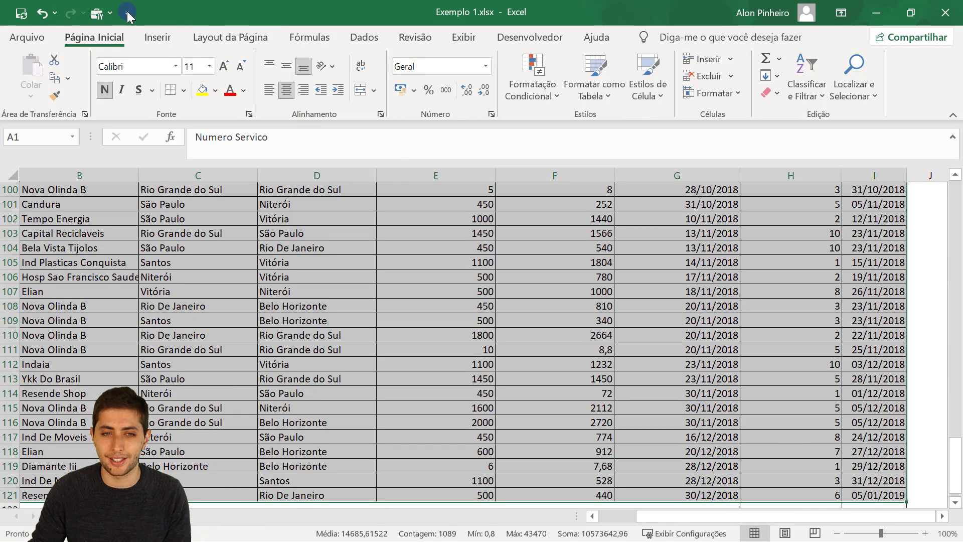
pyautogui.click(585, 88)
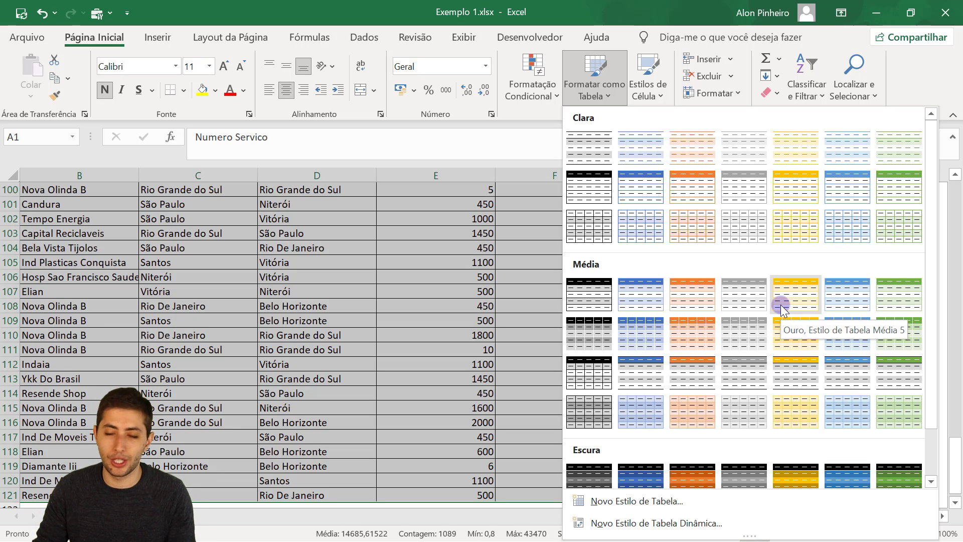
pyautogui.click(789, 301)
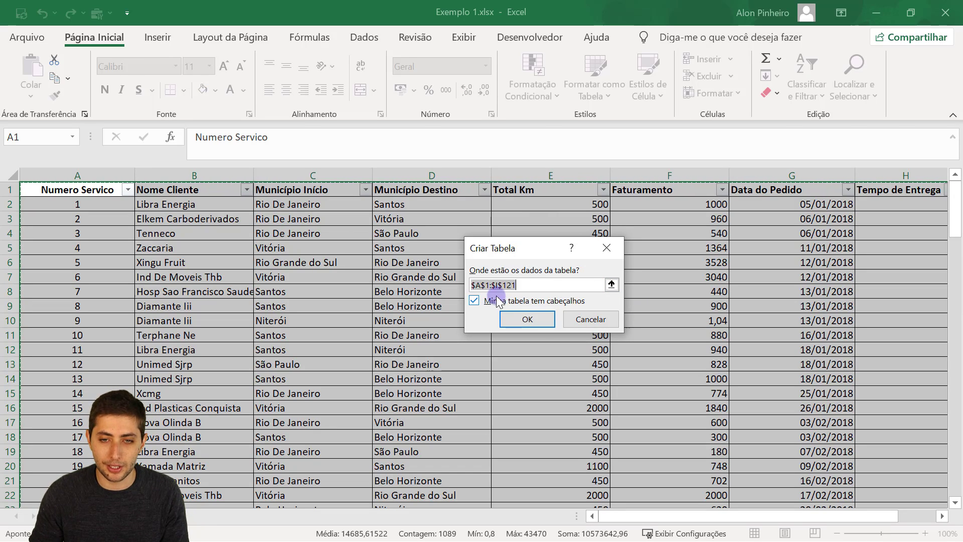
pyautogui.click(520, 321)
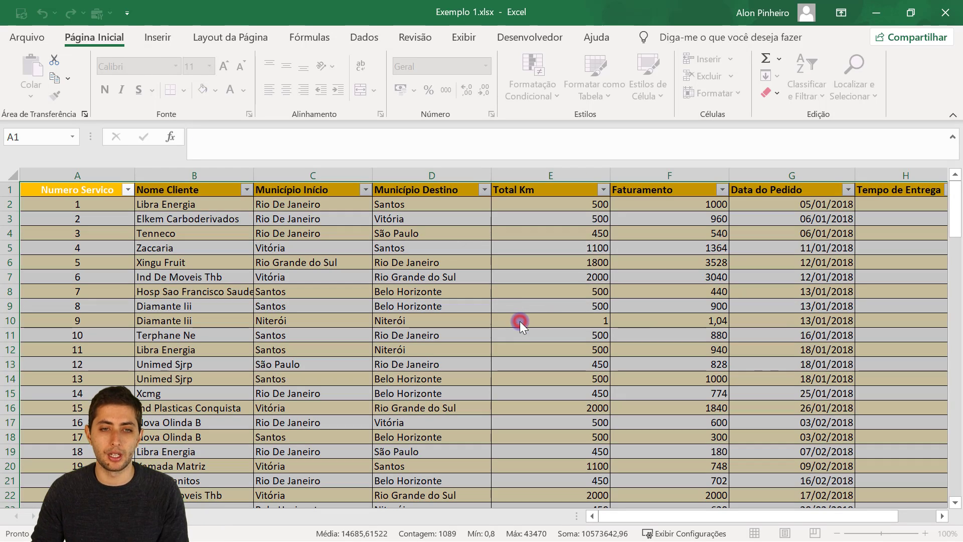
pyautogui.click(454, 274)
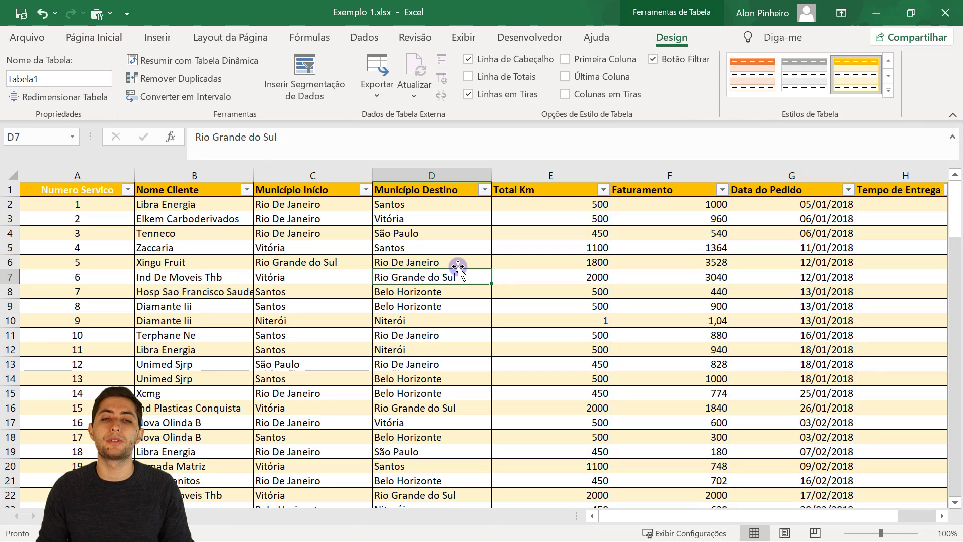
# Move through the header row, then go to A122, the first empty row below the data
pyautogui.press('Up')
pyautogui.press('Up')
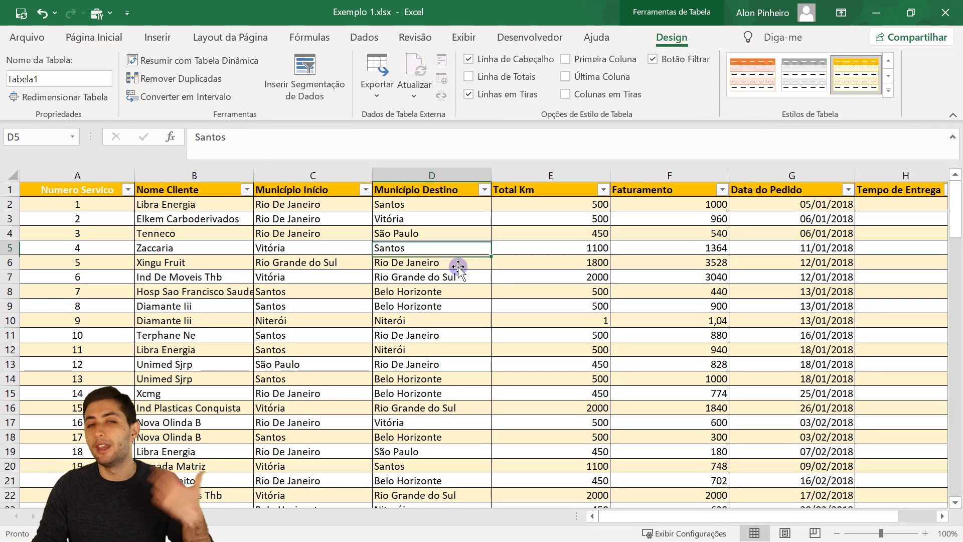
pyautogui.press('Up')
pyautogui.press('Up')
pyautogui.press('Up')
pyautogui.press('Up')
pyautogui.press('Right')
pyautogui.press('Right')
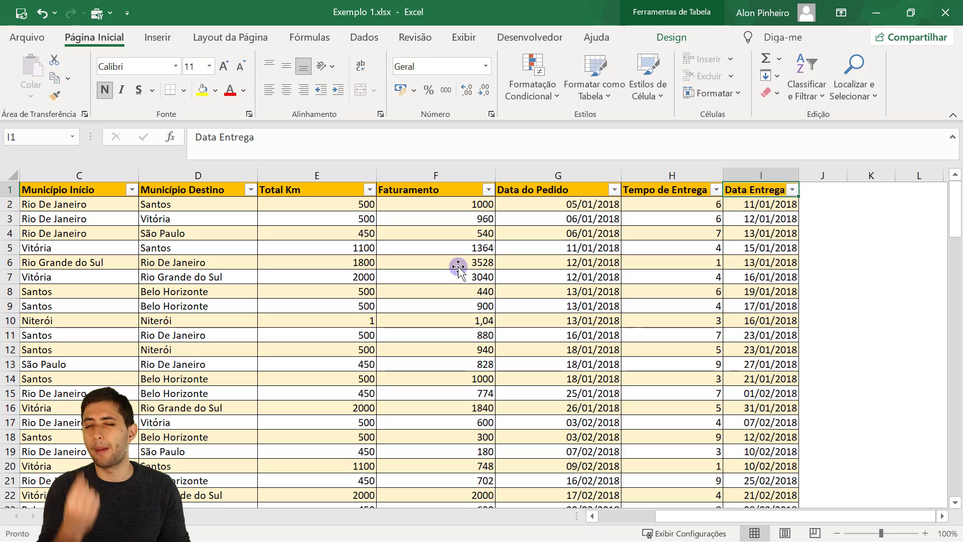
pyautogui.press('Left')
pyautogui.press('Left')
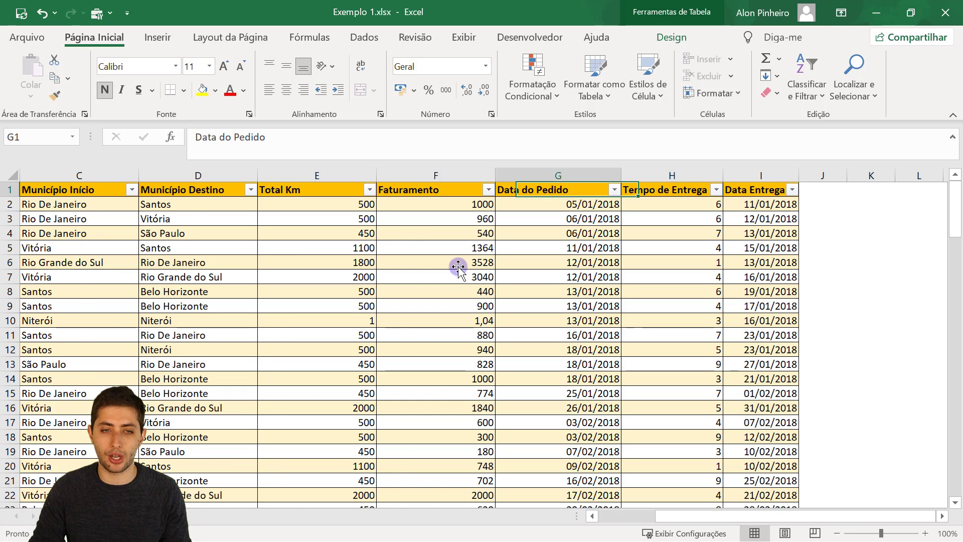
pyautogui.press('Home')
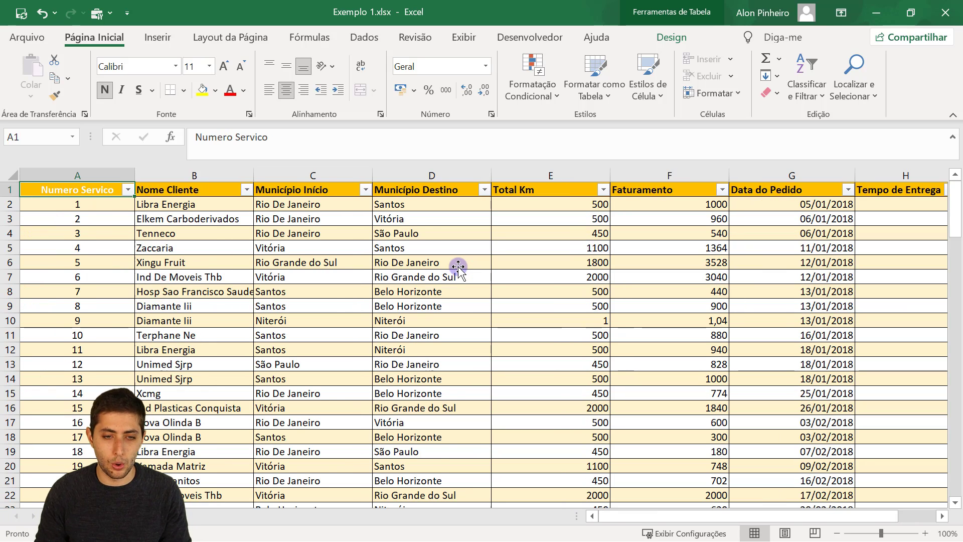
pyautogui.hotkey('ctrl', 'Down')
pyautogui.press('Down')
pyautogui.write('1')
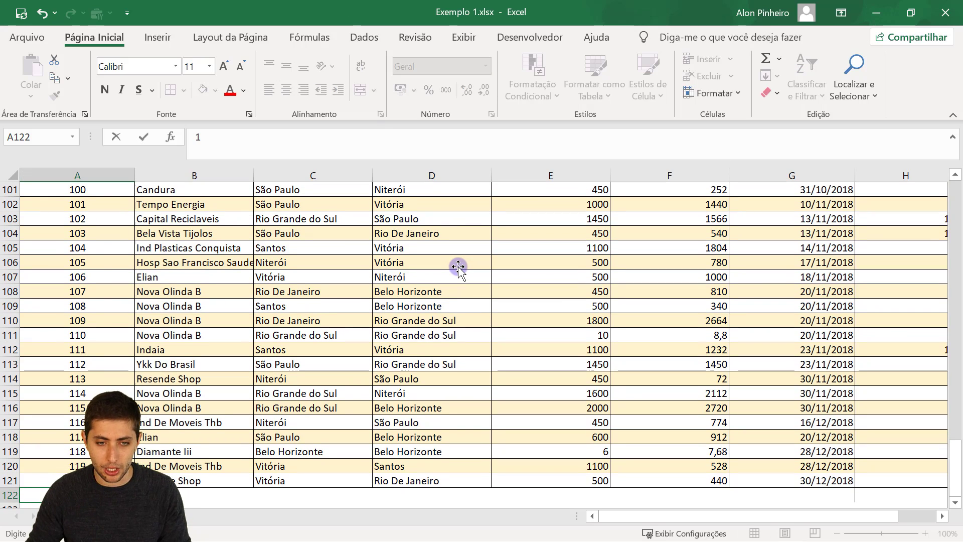
pyautogui.press('Tab')
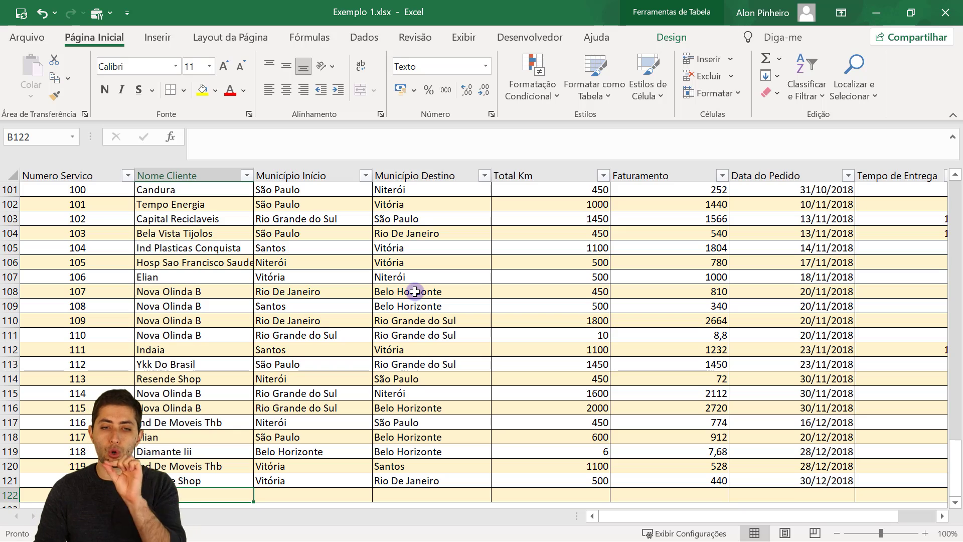
pyautogui.press('Tab')
pyautogui.press('Tab')
pyautogui.press('Tab')
pyautogui.press('Tab')
pyautogui.press('Tab')
pyautogui.press('Tab')
pyautogui.press('Tab')
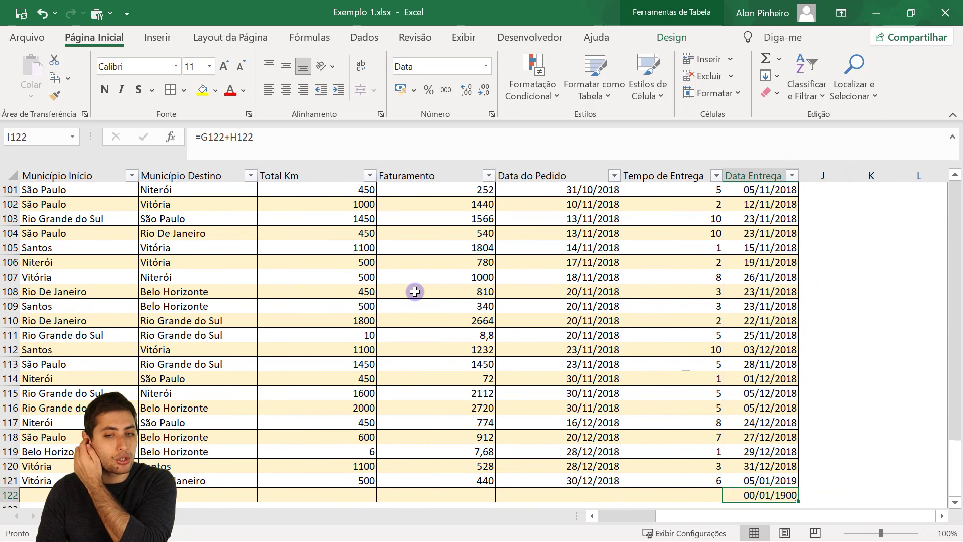
pyautogui.press('Left')
pyautogui.press('Left')
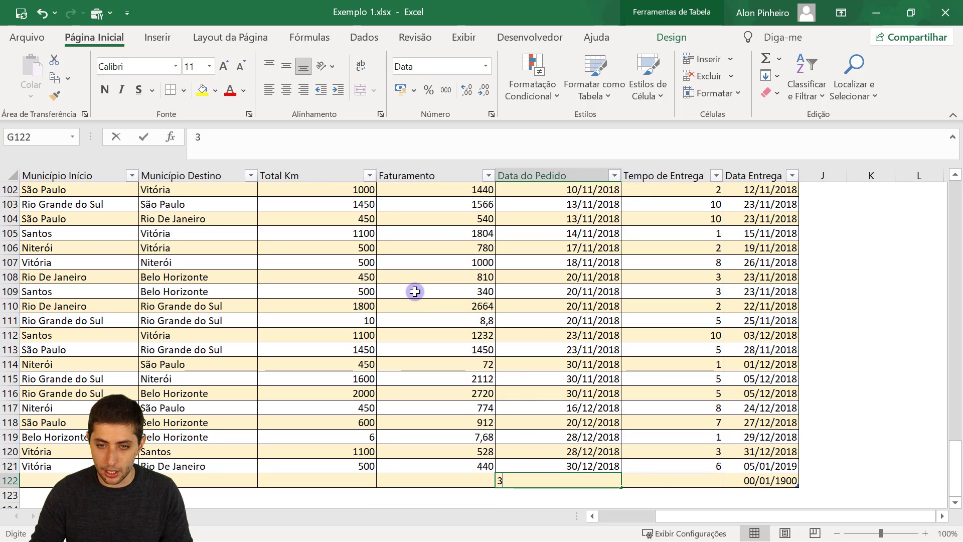
pyautogui.write('1/12/2018')
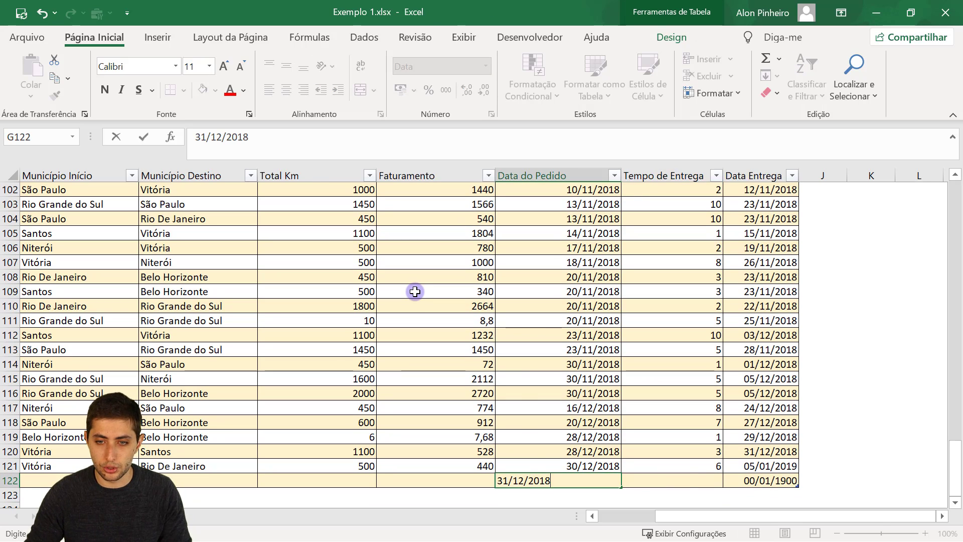
pyautogui.press('Tab')
pyautogui.write('15')
pyautogui.press('Tab')
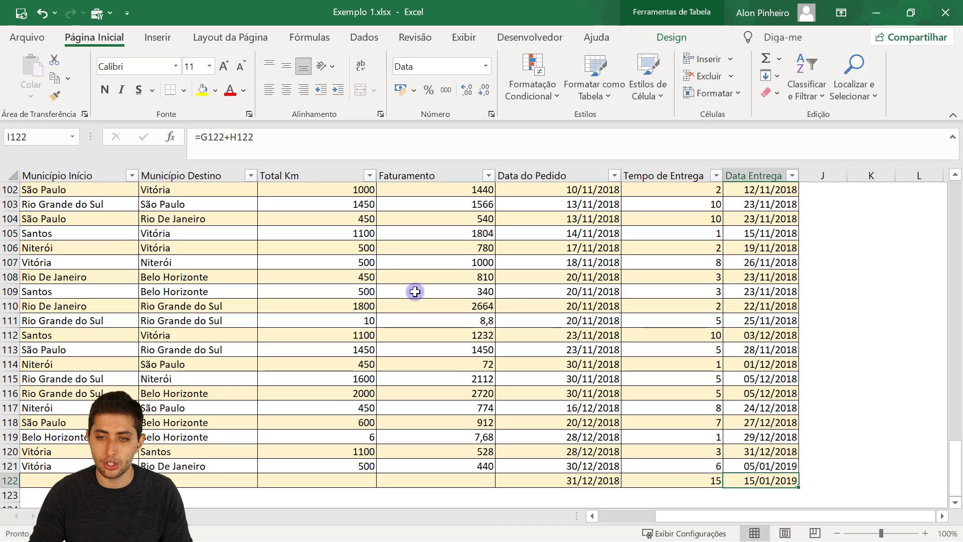
pyautogui.press('Return')
pyautogui.press('Left')
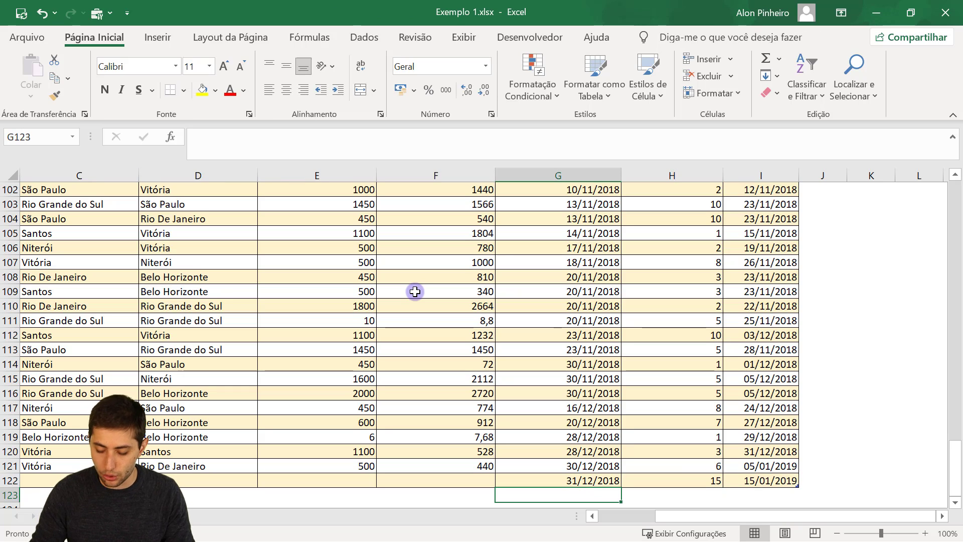
pyautogui.write('02')
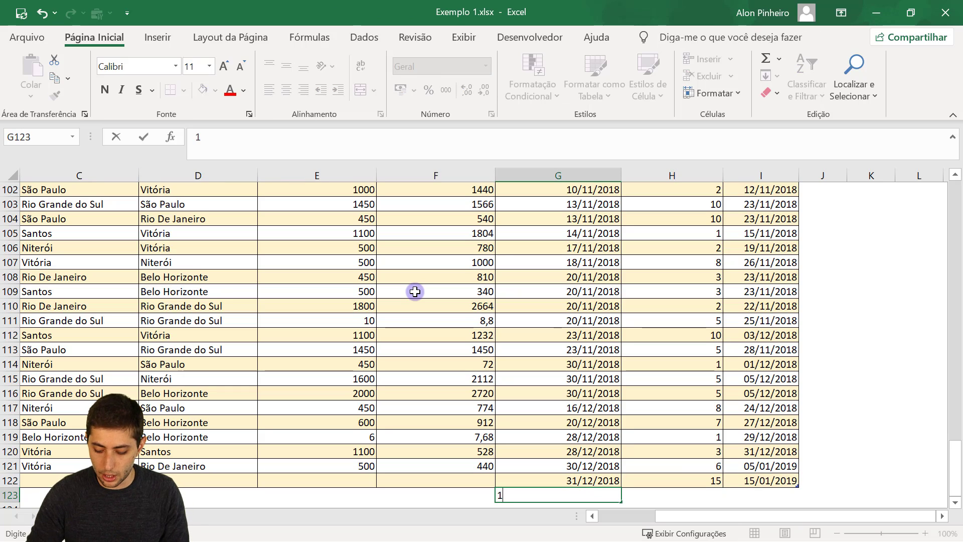
pyautogui.write('/01/2019')
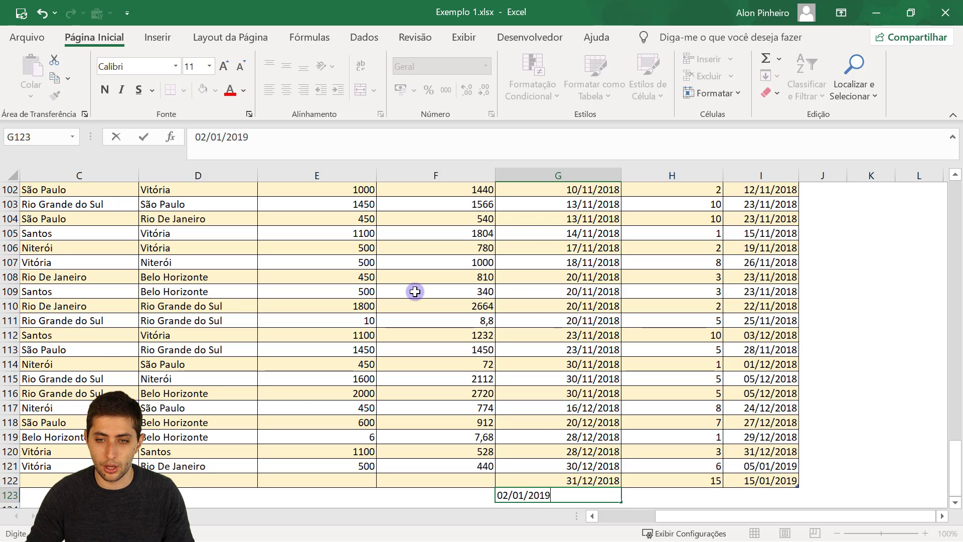
pyautogui.press('Tab')
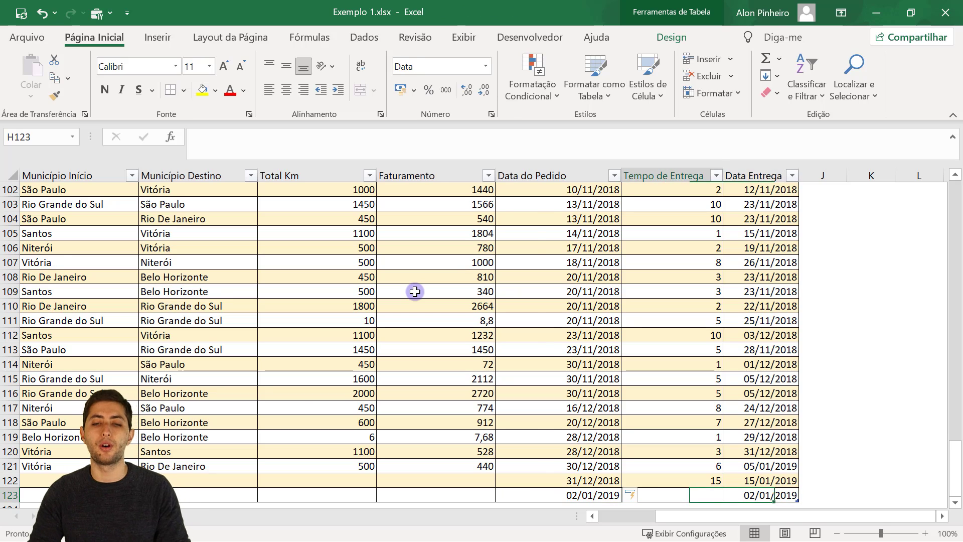
pyautogui.write('15')
pyautogui.press('Return')
pyautogui.press('Up')
pyautogui.press('Right')
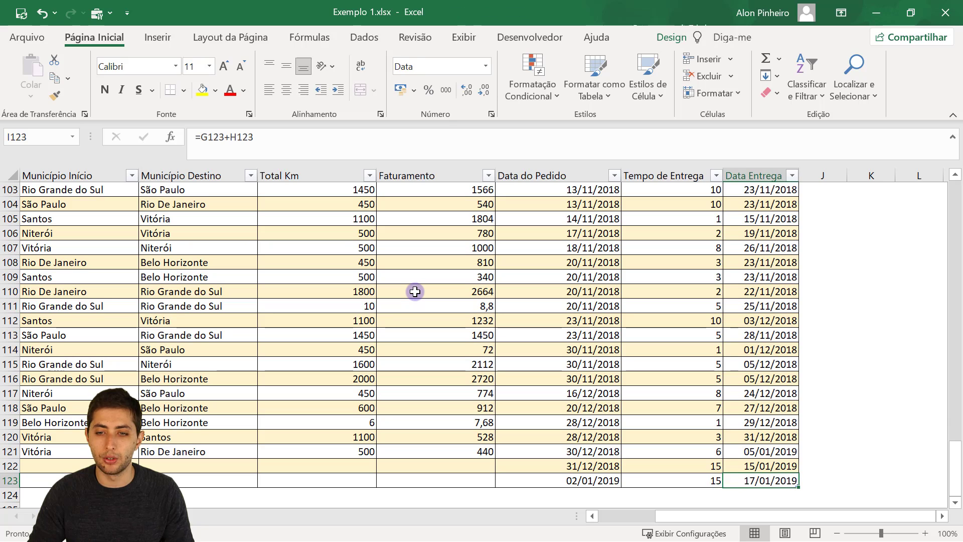
pyautogui.press('Left')
pyautogui.hotkey('ctrl', 'z')
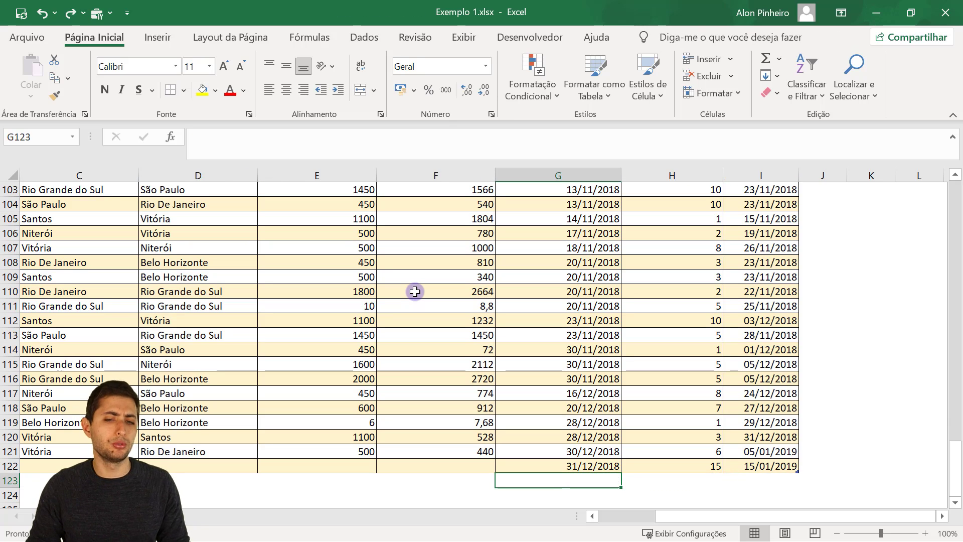
pyautogui.hotkey('ctrl', 'z')
pyautogui.hotkey('ctrl', 'z')
pyautogui.hotkey('ctrl', 'z')
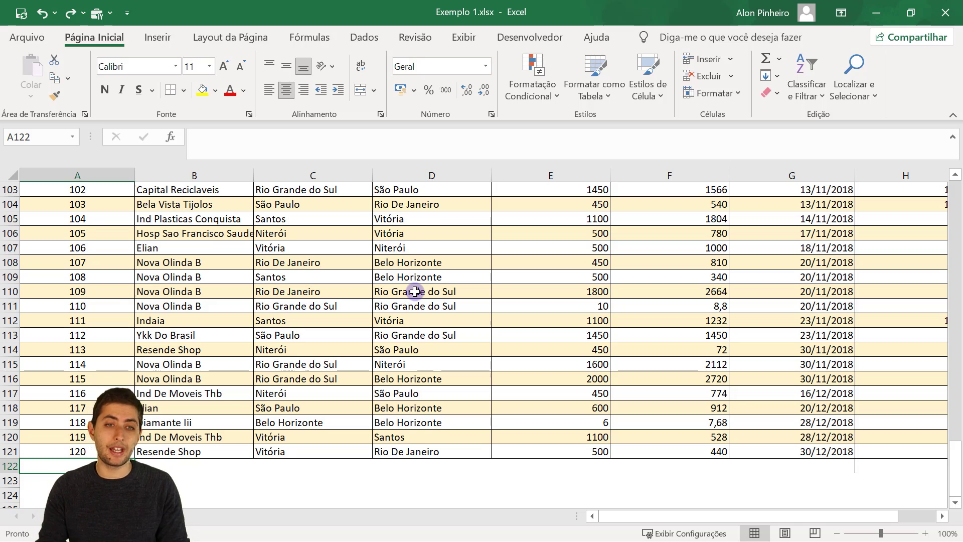
# Check the =G2+H2 formula in I2 and select the entire column I
pyautogui.hotkey('ctrl', 'Home')
pyautogui.hotkey('ctrl', 'Right')
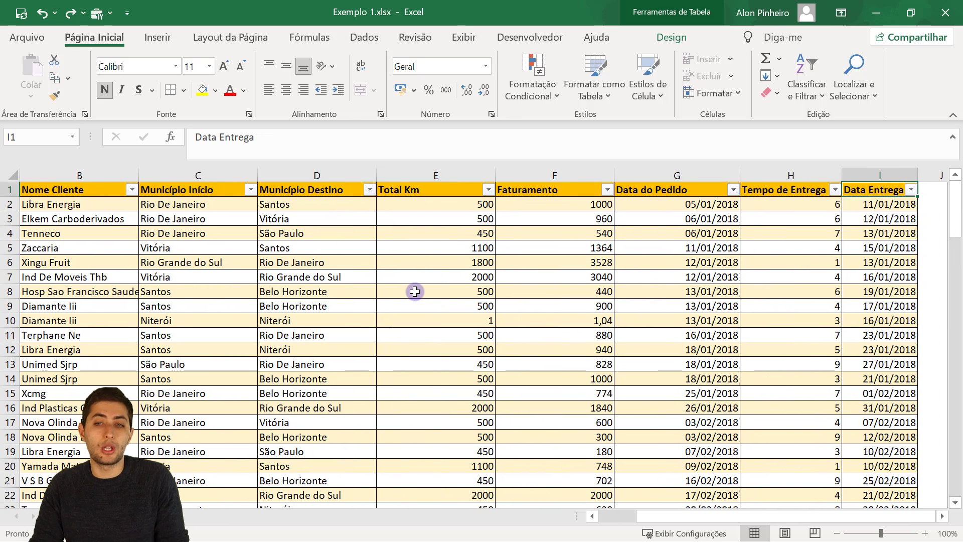
pyautogui.press('Down')
pyautogui.press('Up')
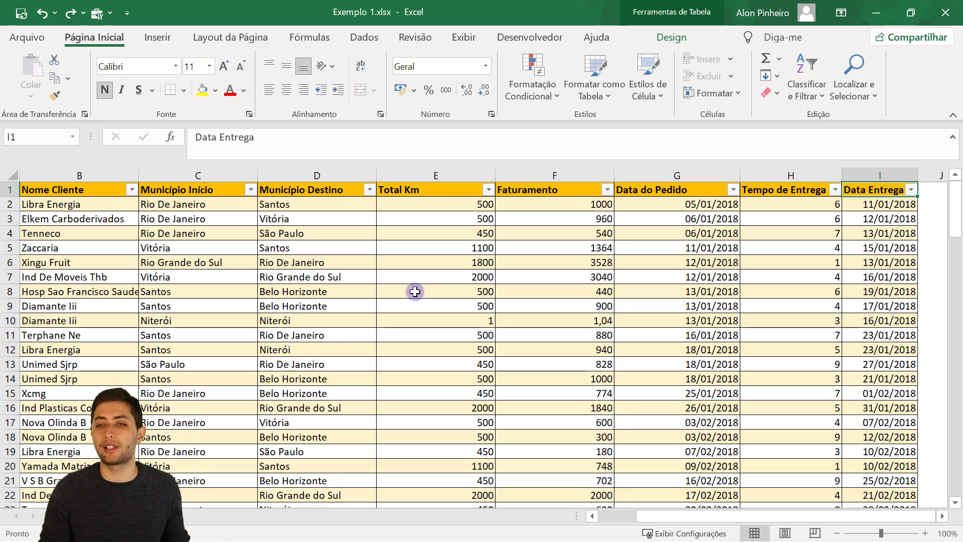
pyautogui.press('Down')
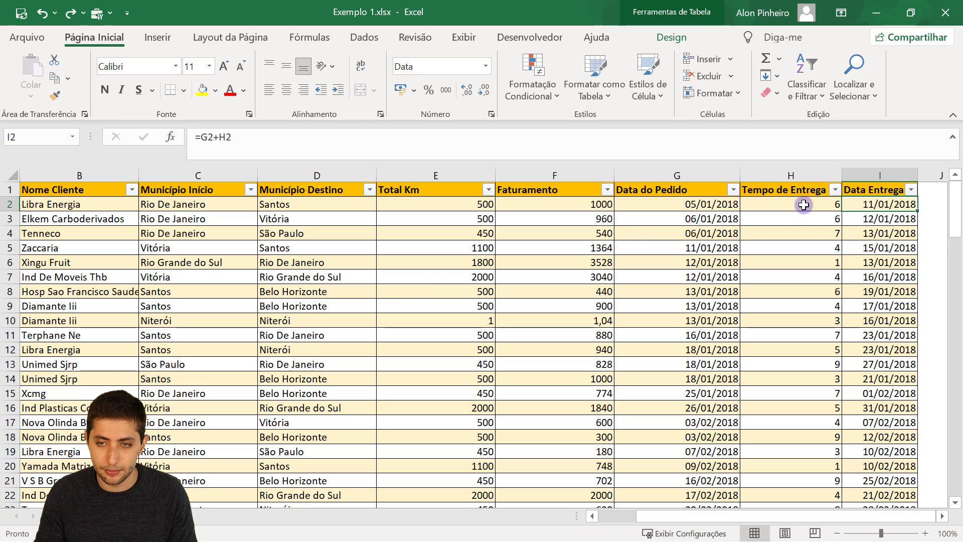
pyautogui.click(862, 171)
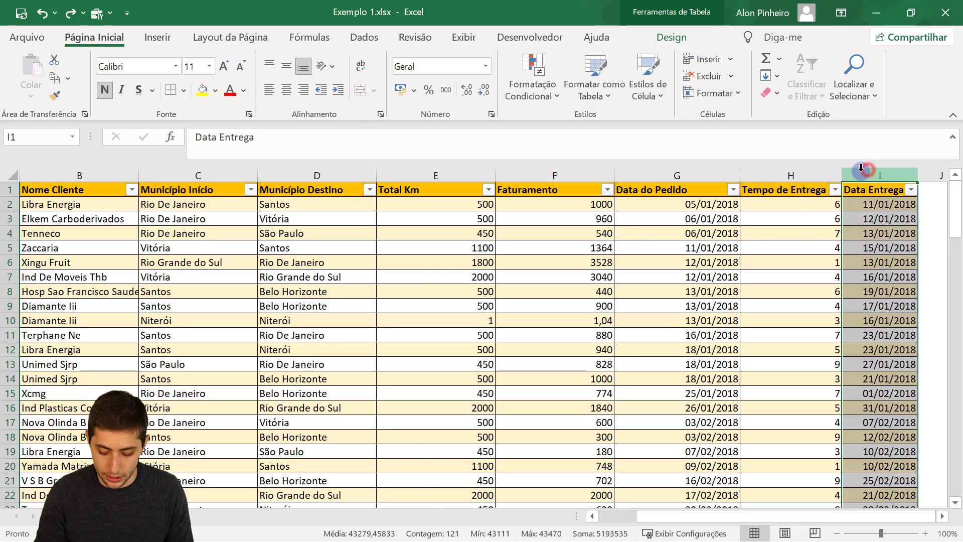
# Close the Exemplo 1 workbook, choosing Não Salvar to discard changes
pyautogui.rightClick(861, 168)
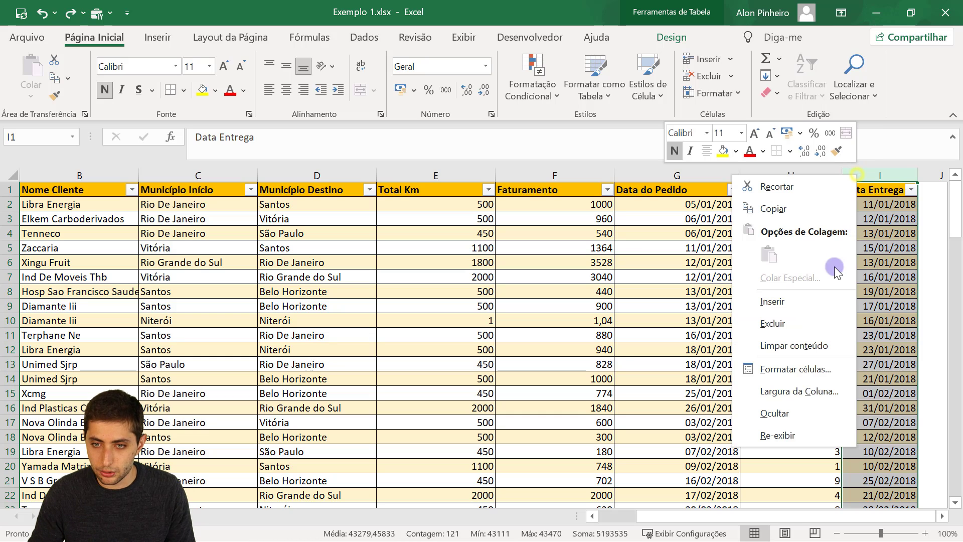
pyautogui.press('Escape')
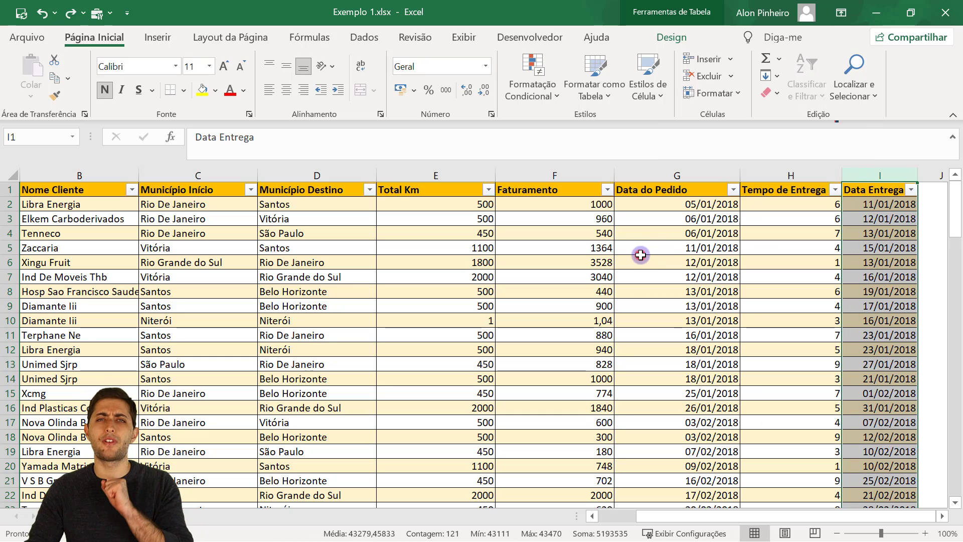
pyautogui.click(947, 13)
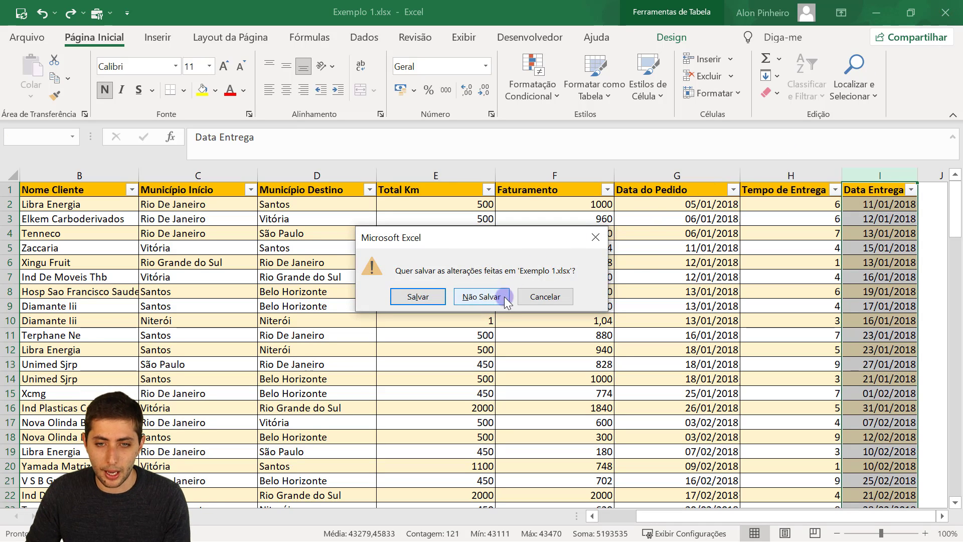
pyautogui.click(490, 295)
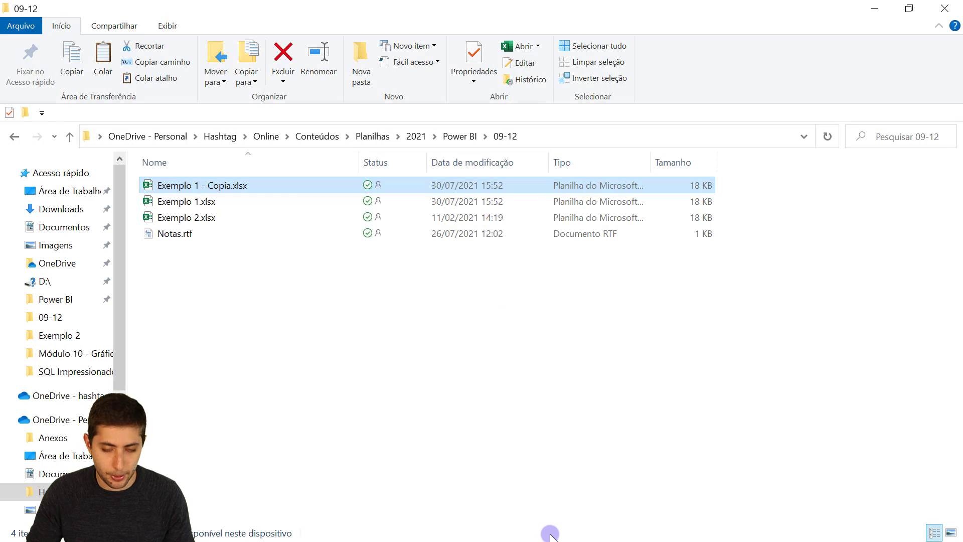
# In Power BI Desktop, delete the Data Entrega column from BaseTransportes
pyautogui.hotkey('alt', 'Tab')
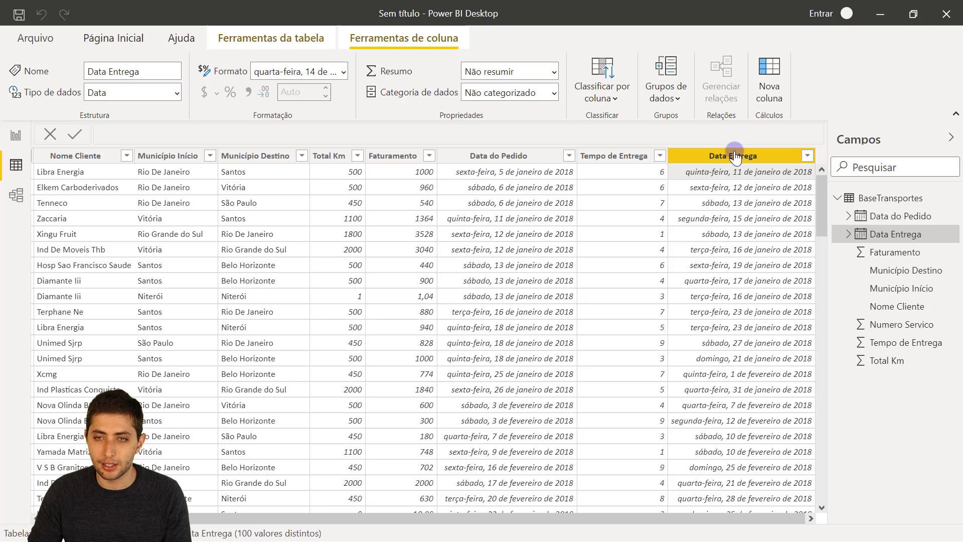
pyautogui.rightClick(734, 157)
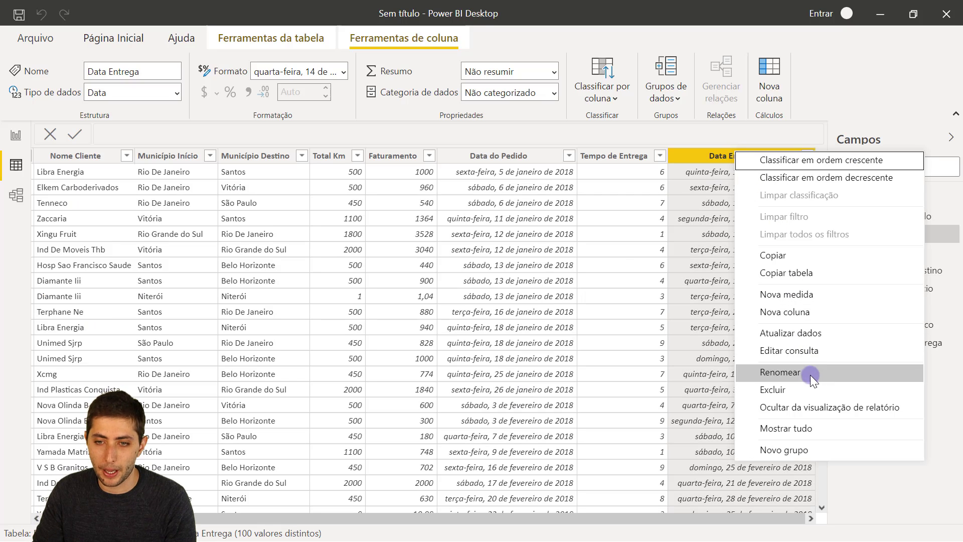
pyautogui.click(809, 389)
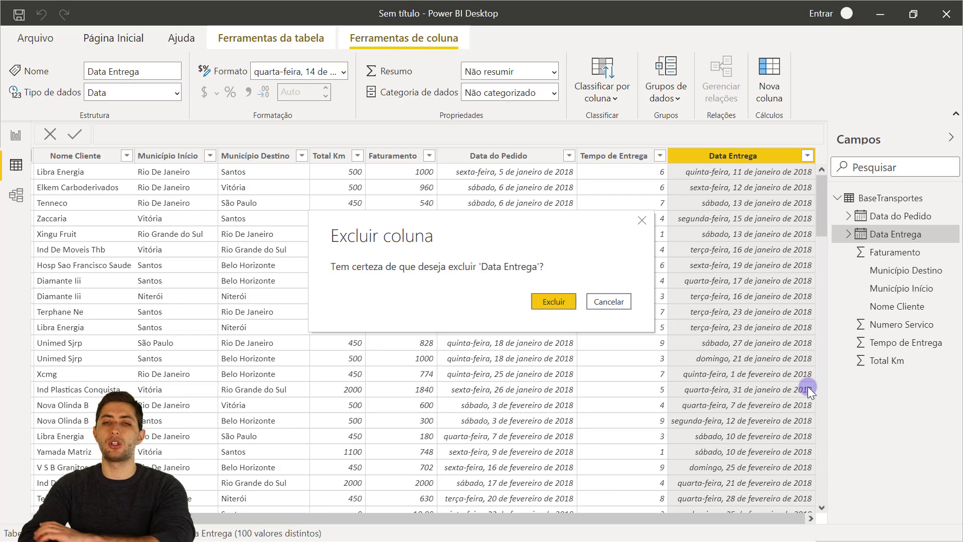
pyautogui.click(552, 302)
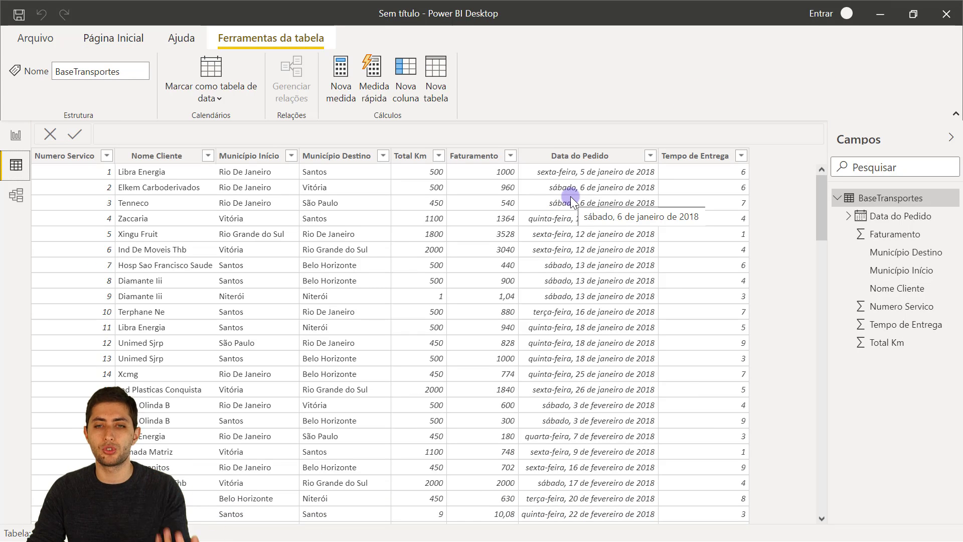
# Add a calculated column Data Entrega = BaseTransportes[Data do Pedido] + BaseTransportes[Tempo de Entrega]
pyautogui.click(571, 198)
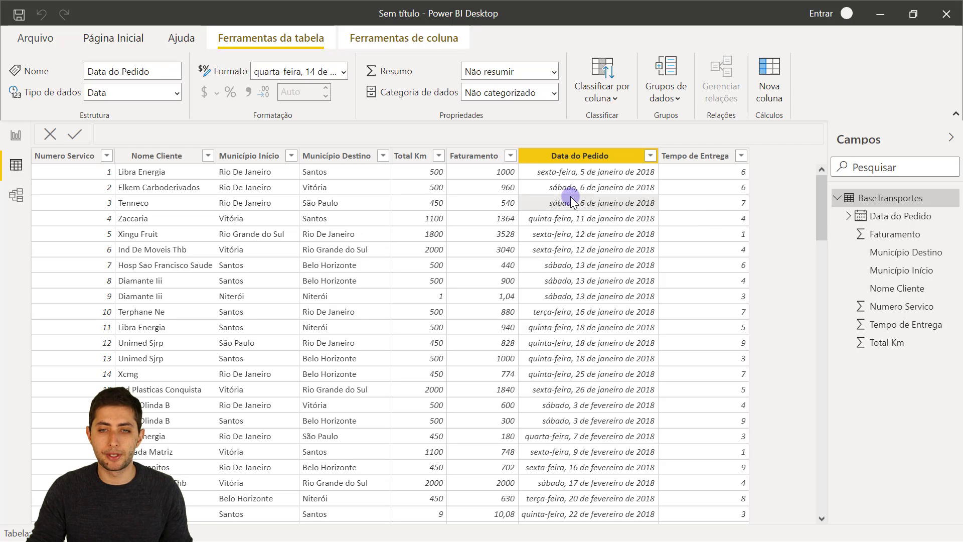
pyautogui.rightClick(570, 197)
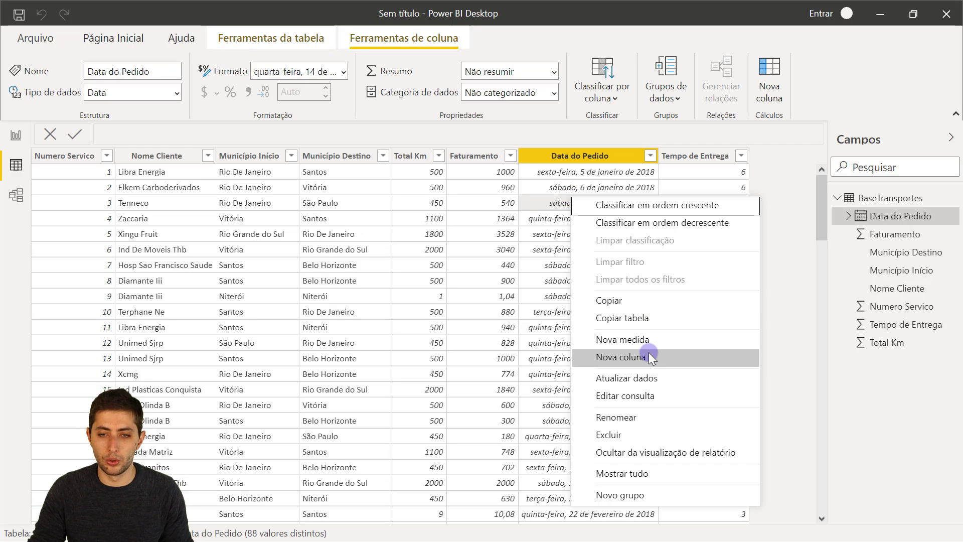
pyautogui.press('Escape')
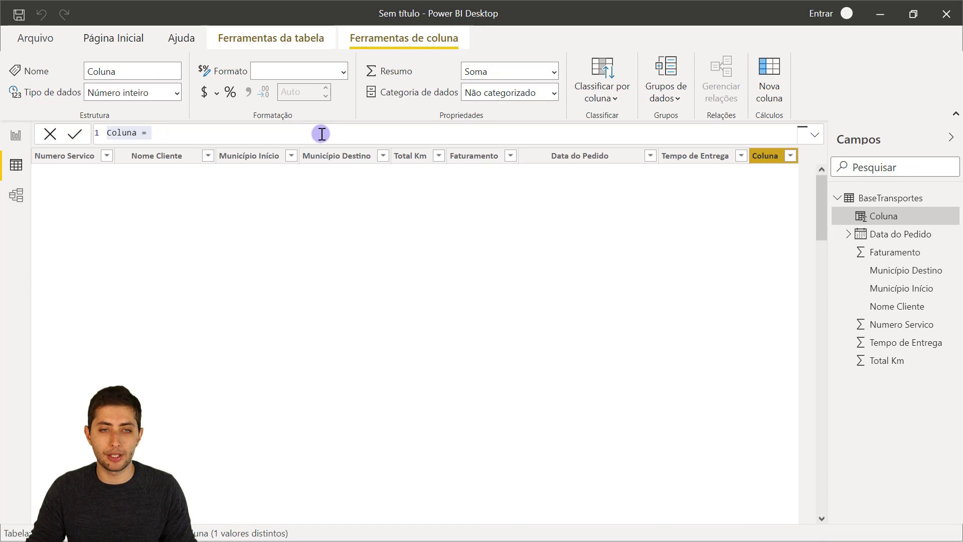
pyautogui.click(327, 131)
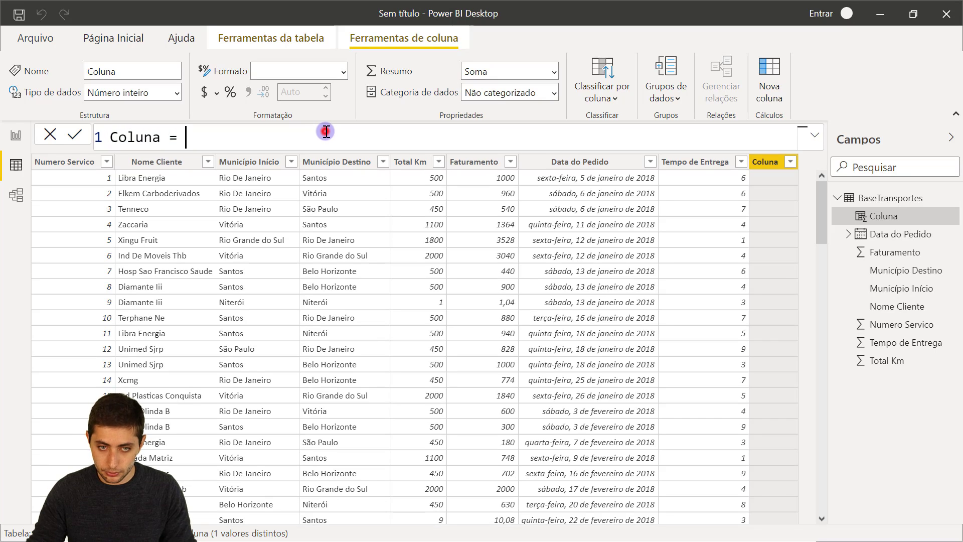
pyautogui.press('Home')
pyautogui.hotkey('ctrl', 'shift', 'Right')
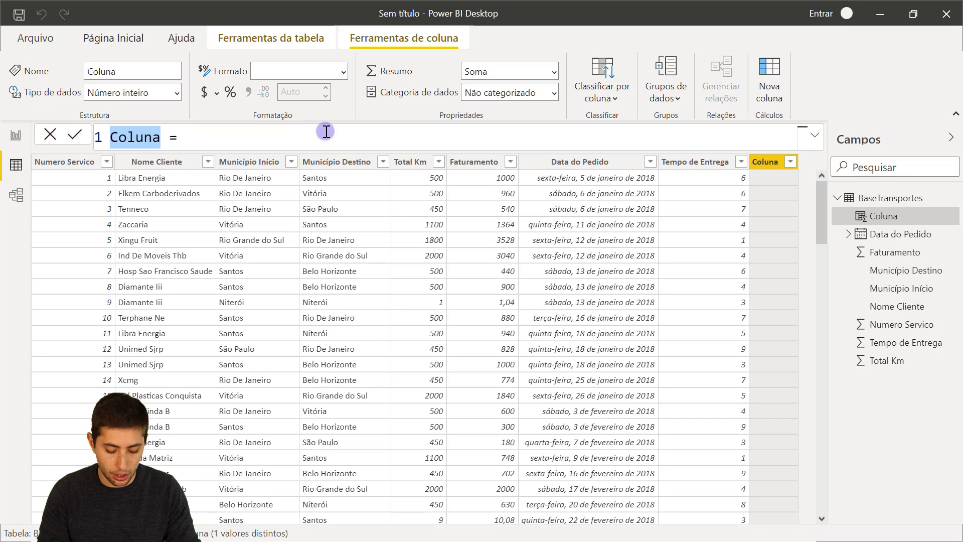
pyautogui.write('Data Entreg')
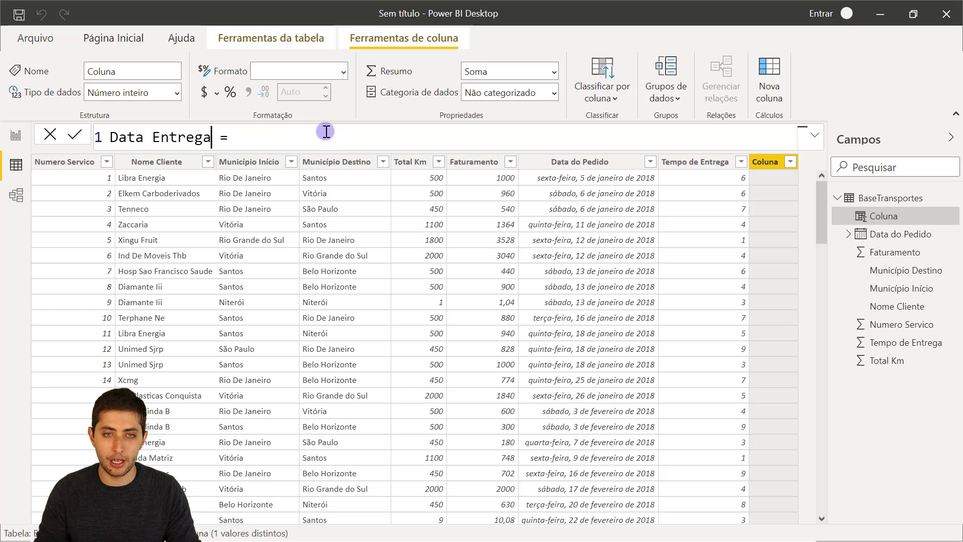
pyautogui.write('ata')
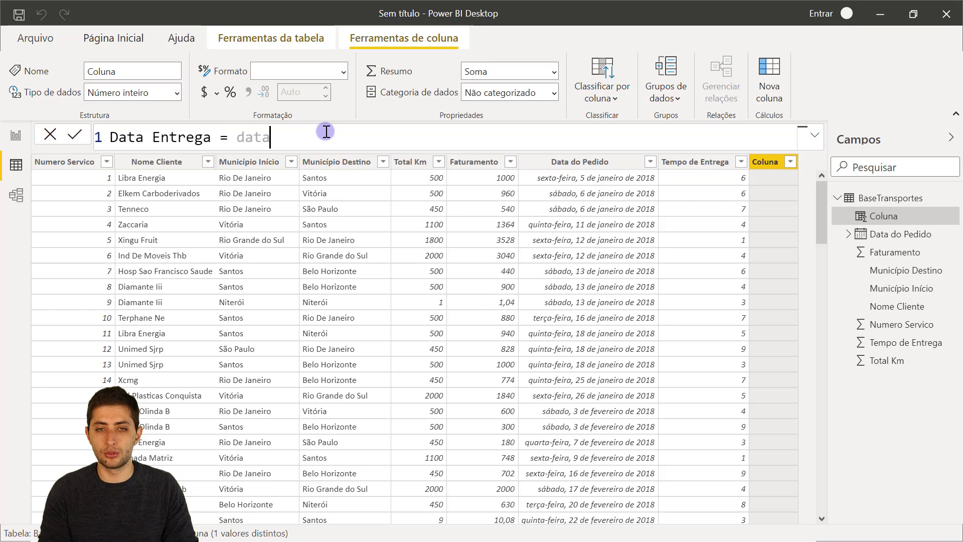
pyautogui.press('Up')
pyautogui.press('Up')
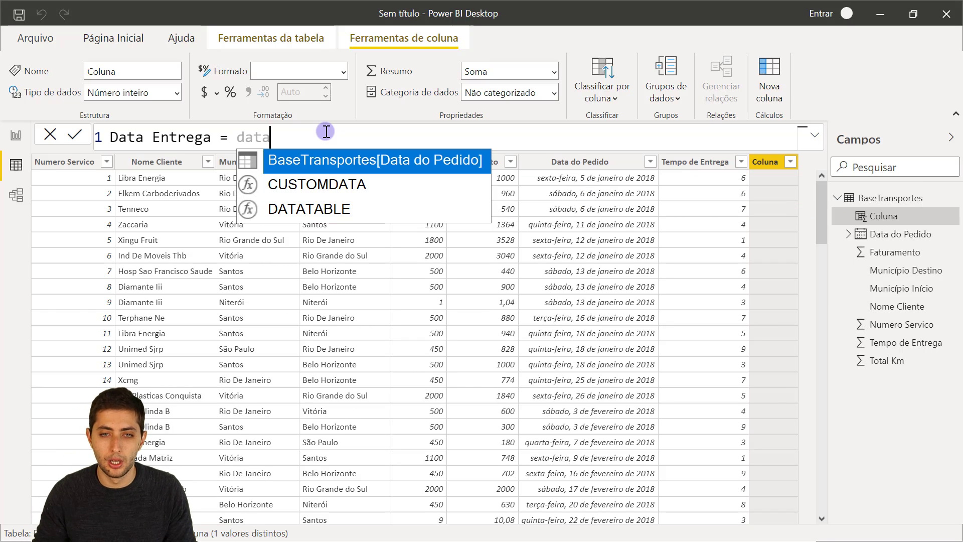
pyautogui.click(400, 157)
pyautogui.write('+')
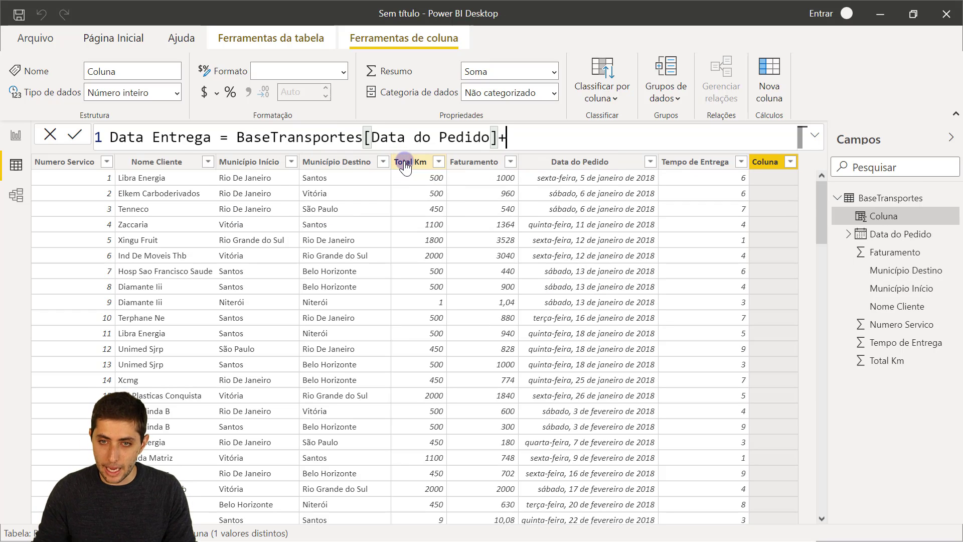
pyautogui.write('tempo de')
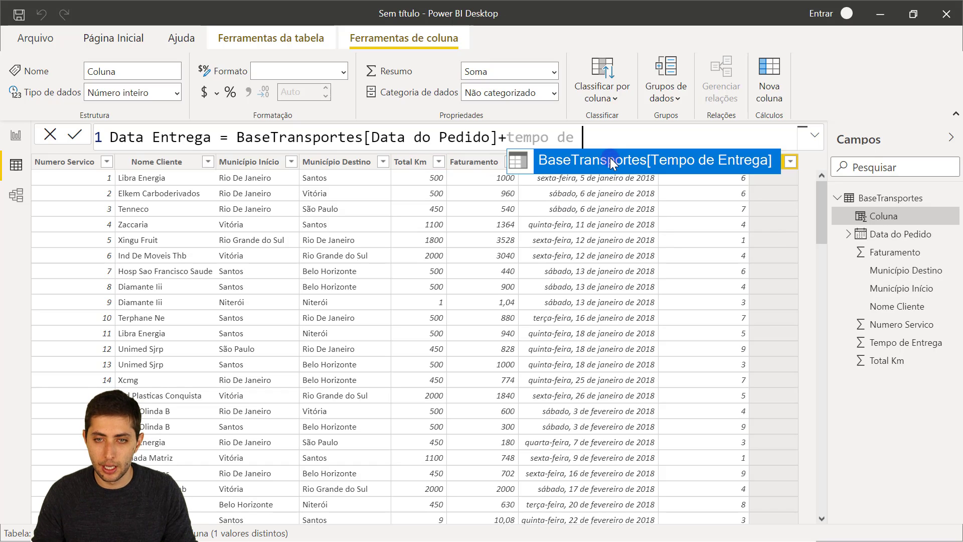
pyautogui.click(610, 158)
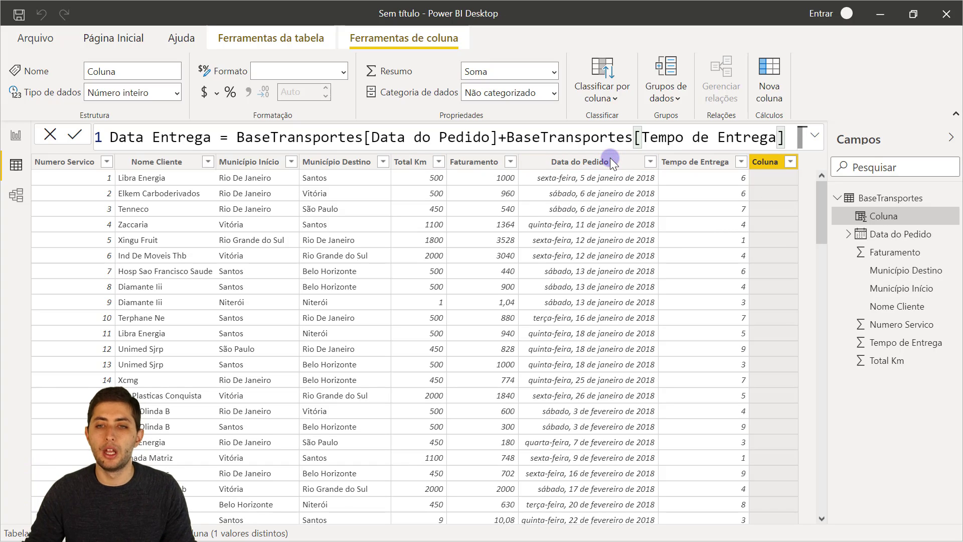
pyautogui.press('Return')
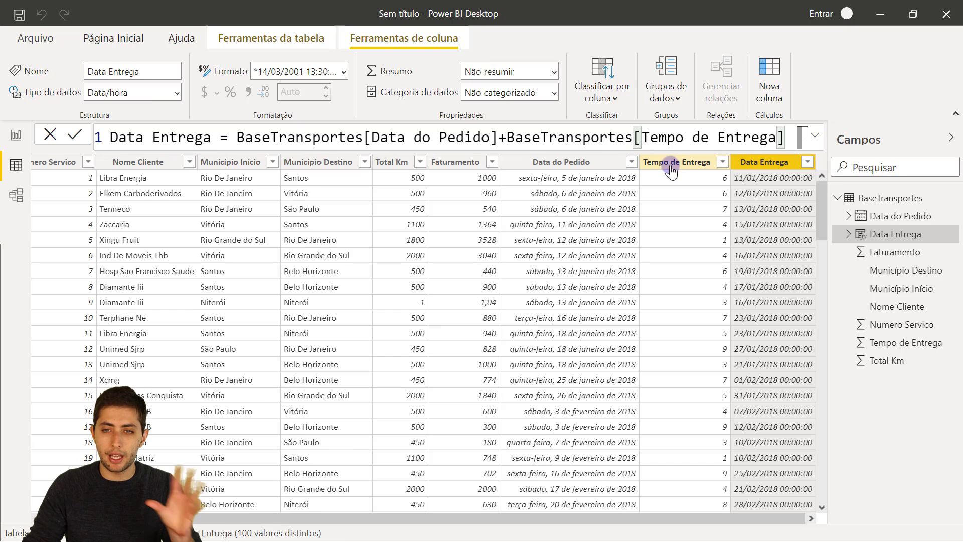
# Change the Data Entrega column's data type to Data, dropping the time part
pyautogui.click(764, 178)
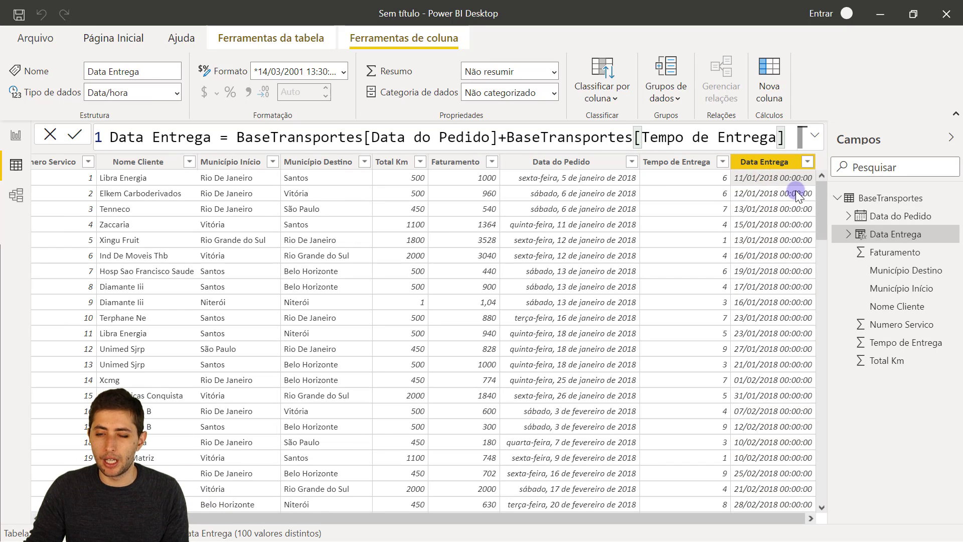
pyautogui.click(787, 178)
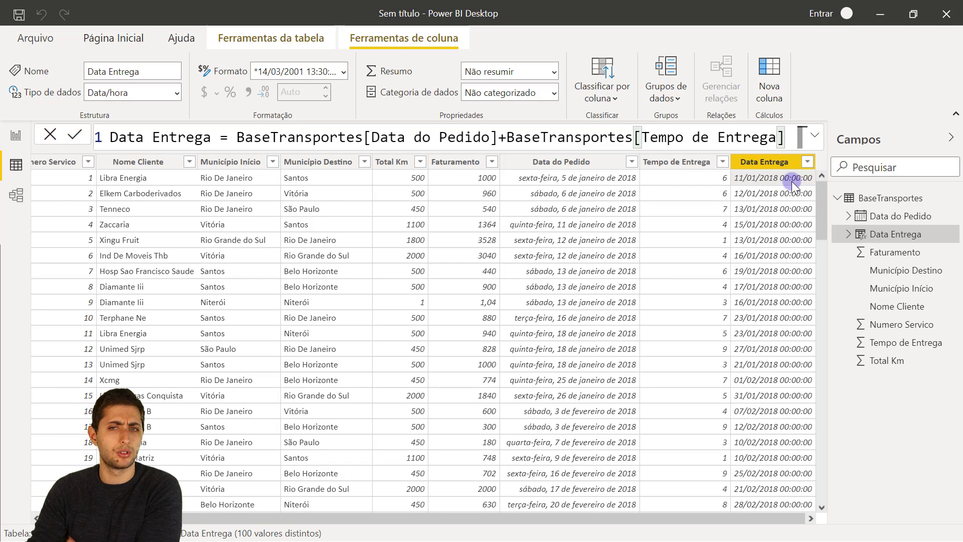
pyautogui.click(766, 161)
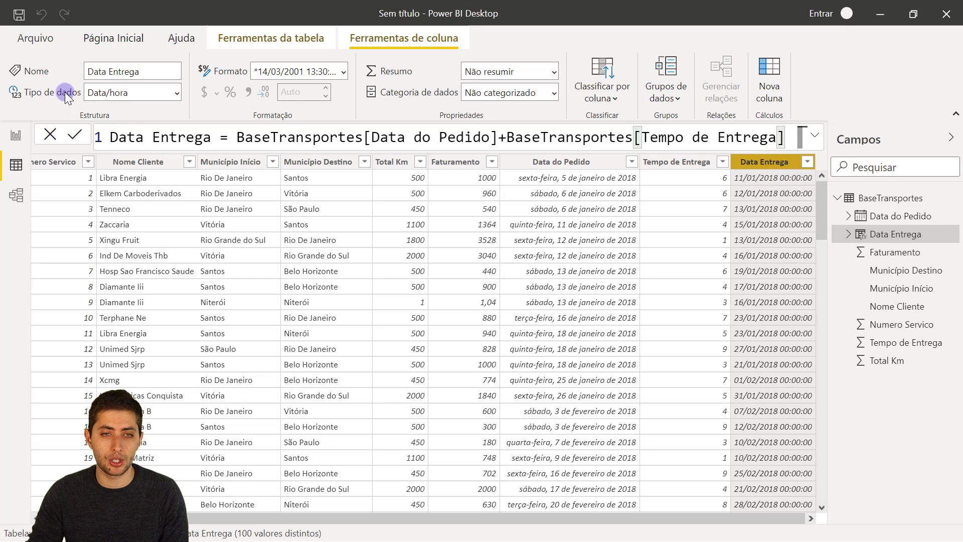
pyautogui.click(176, 93)
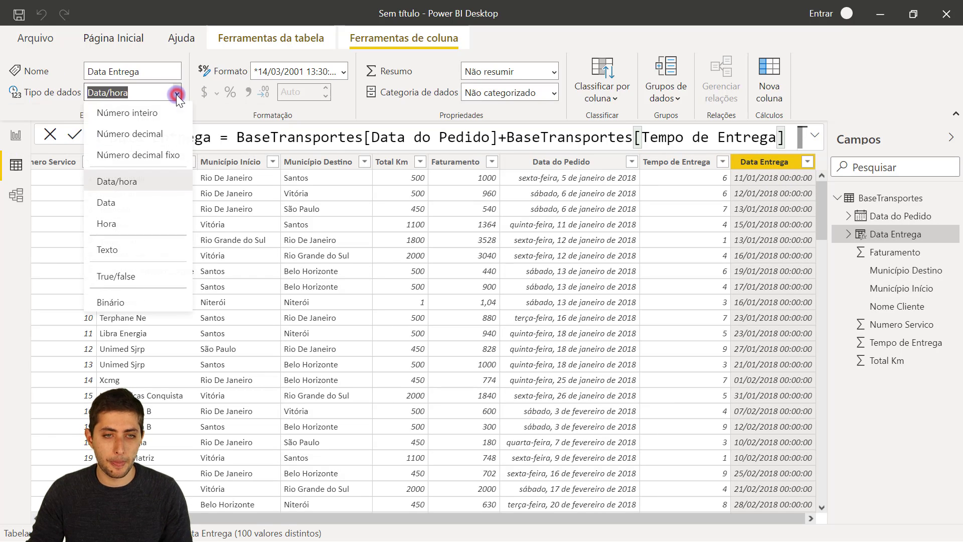
pyautogui.click(143, 202)
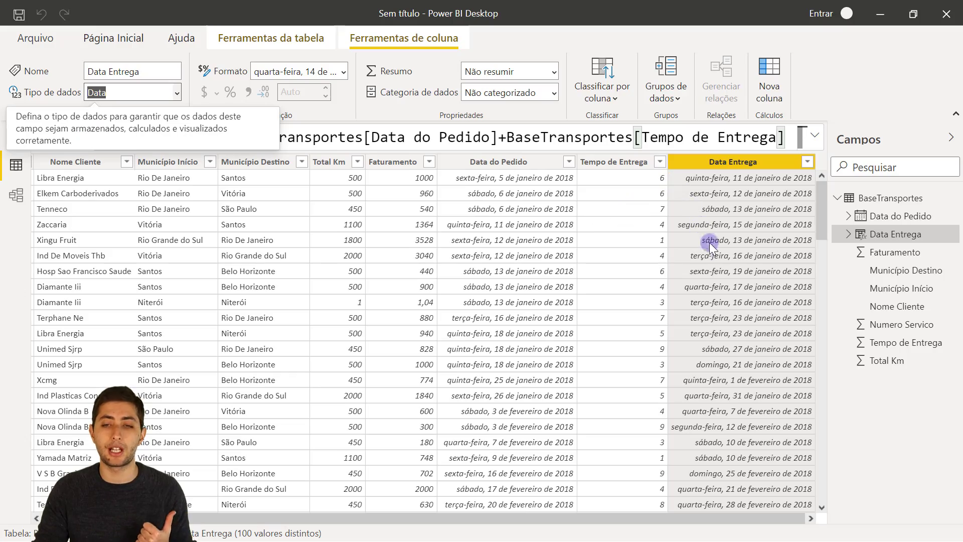
# Check the Data Entrega dates run through 5 de janeiro de 2019, then return to Página Inicial
pyautogui.scroll(-8, 724, 261)
pyautogui.scroll(-8, 724, 263)
pyautogui.scroll(-7, 724, 267)
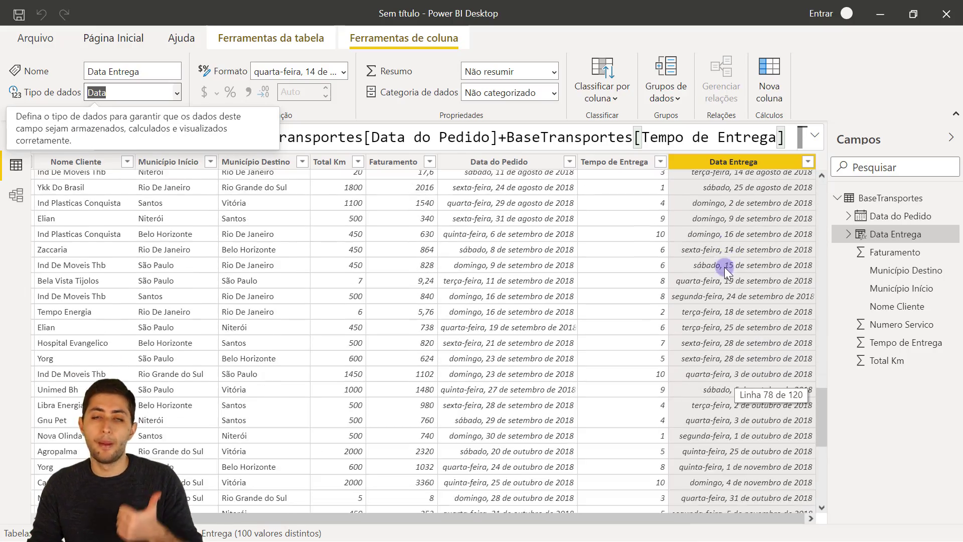
pyautogui.scroll(-4, 723, 274)
pyautogui.scroll(-1, 722, 276)
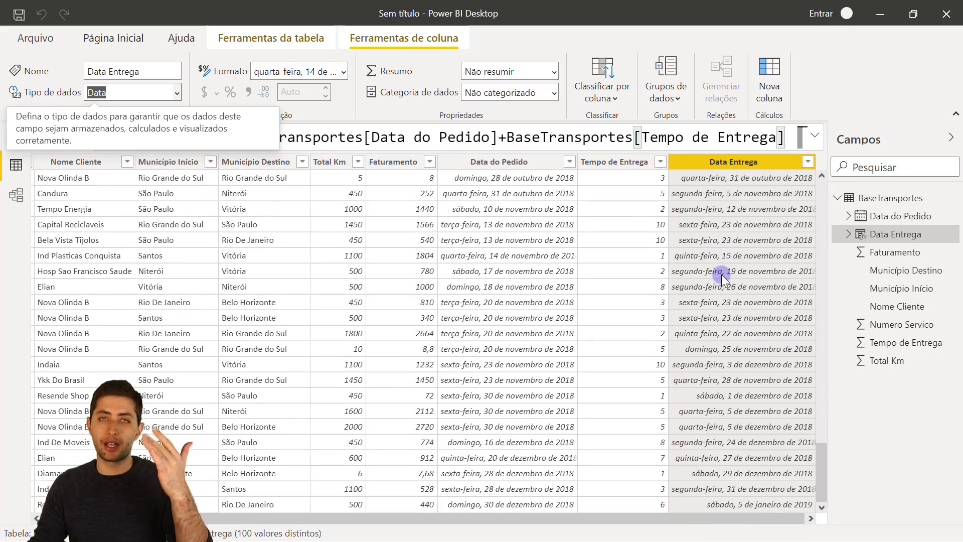
pyautogui.click(122, 42)
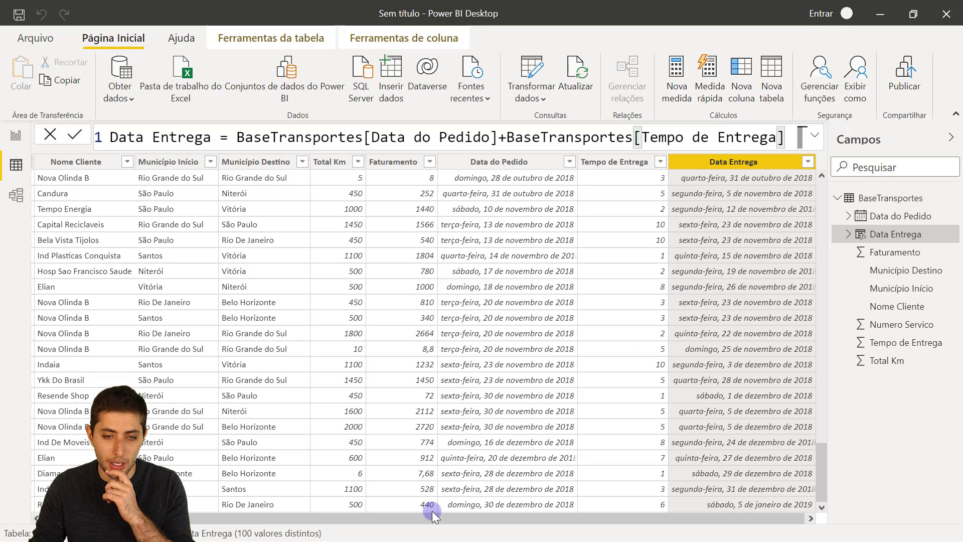
pyautogui.moveTo(431, 513); pyautogui.dragTo(360, 513)
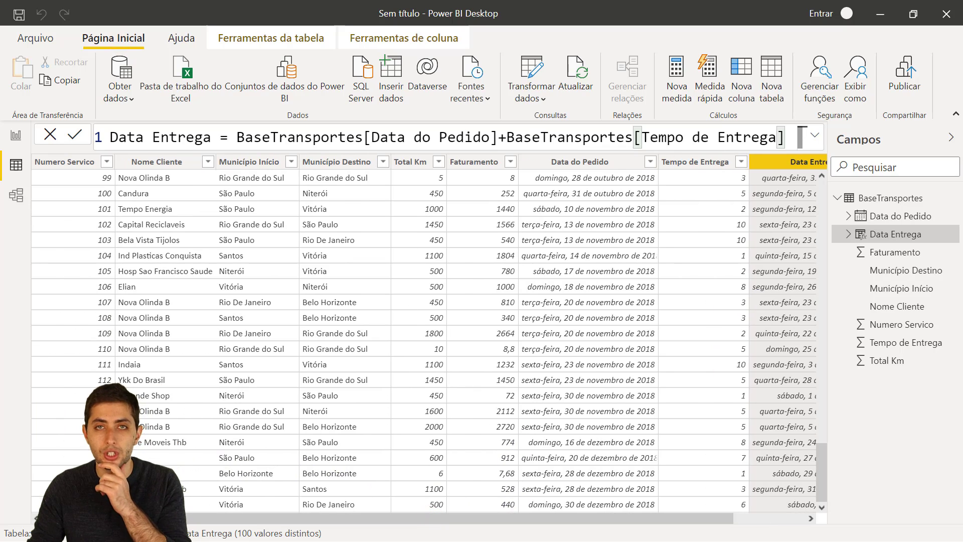
# Open Exemplo 1.xlsx from the 09-12 folder and select cells near the table's first row
pyautogui.hotkey('alt', 'Tab')
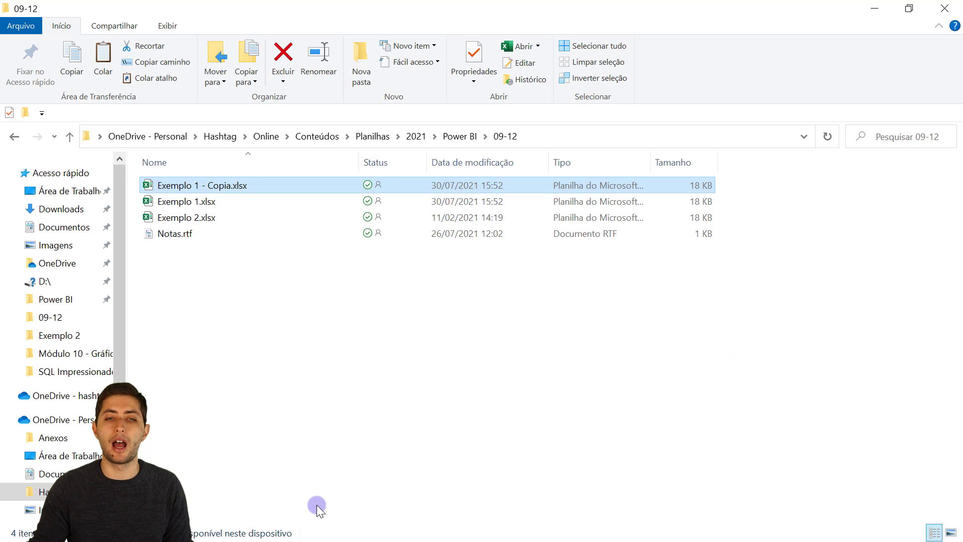
pyautogui.doubleClick(603, 201)
pyautogui.click(286, 242)
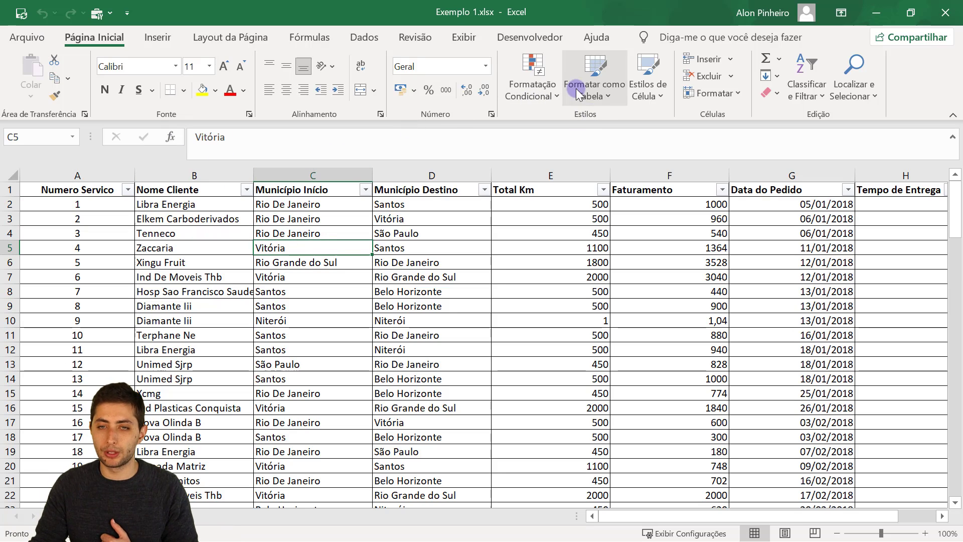
pyautogui.moveTo(153, 242); pyautogui.dragTo(264, 282)
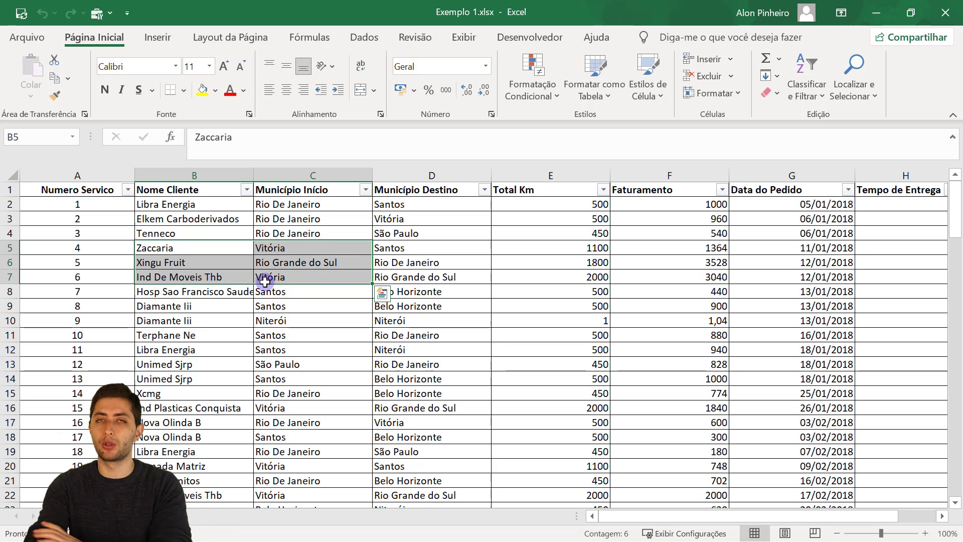
pyautogui.press('Left')
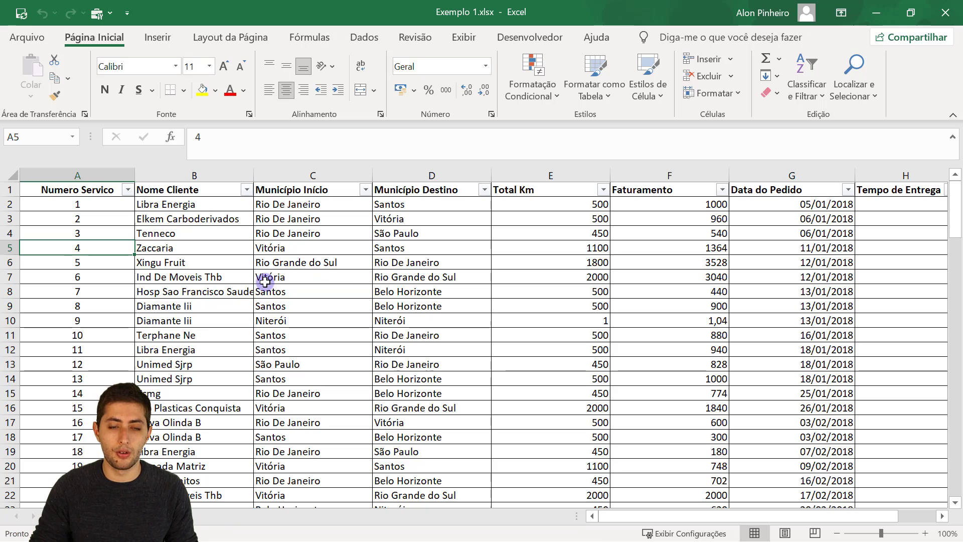
# Start row 122 with service number 121 and paste a copy of row 121's values
pyautogui.hotkey('ctrl', 'Down')
pyautogui.press('Down')
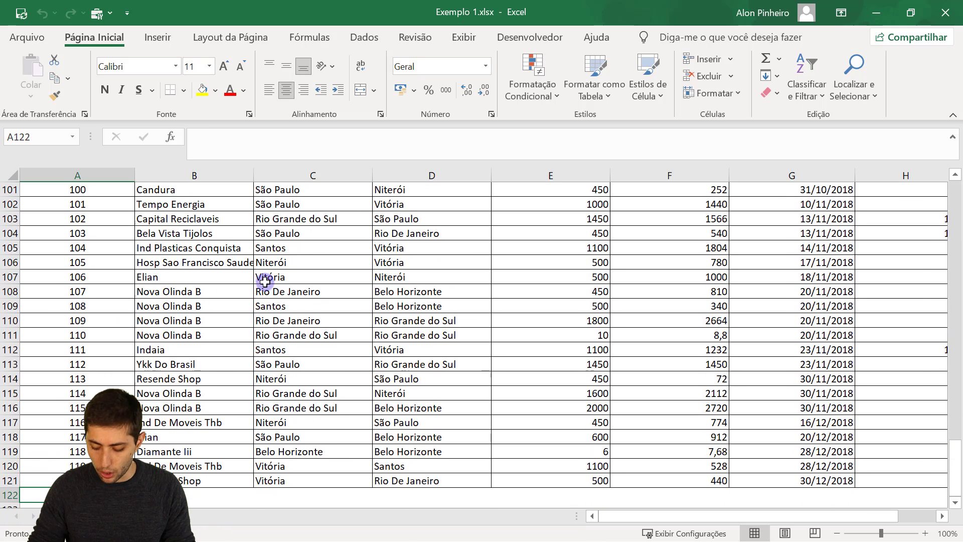
pyautogui.write('121')
pyautogui.press('Tab')
pyautogui.press('Up')
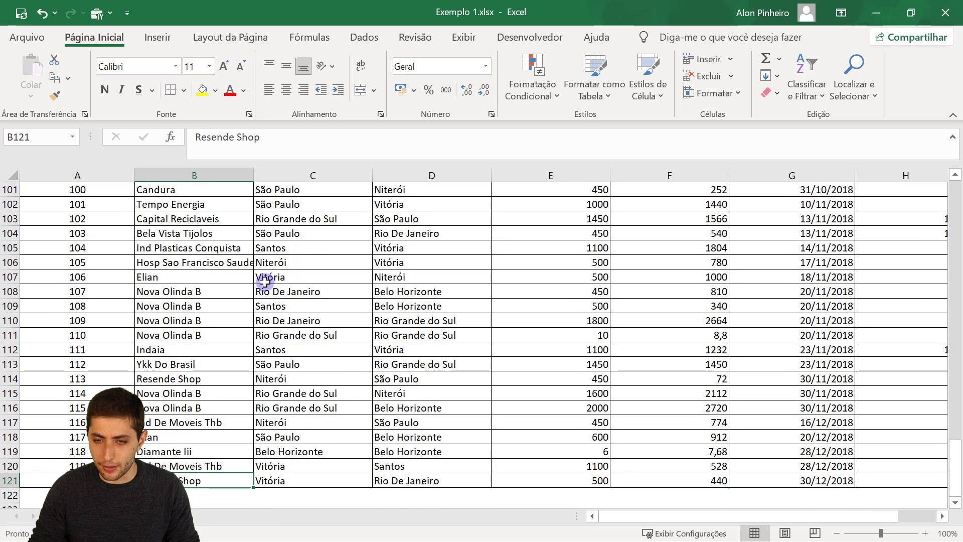
pyautogui.hotkey('shift', 'Right')
pyautogui.hotkey('shift', 'Right')
pyautogui.hotkey('shift', 'Right')
pyautogui.hotkey('shift', 'Right')
pyautogui.hotkey('shift', 'Right')
pyautogui.hotkey('shift', 'Right')
pyautogui.hotkey('shift', 'Right')
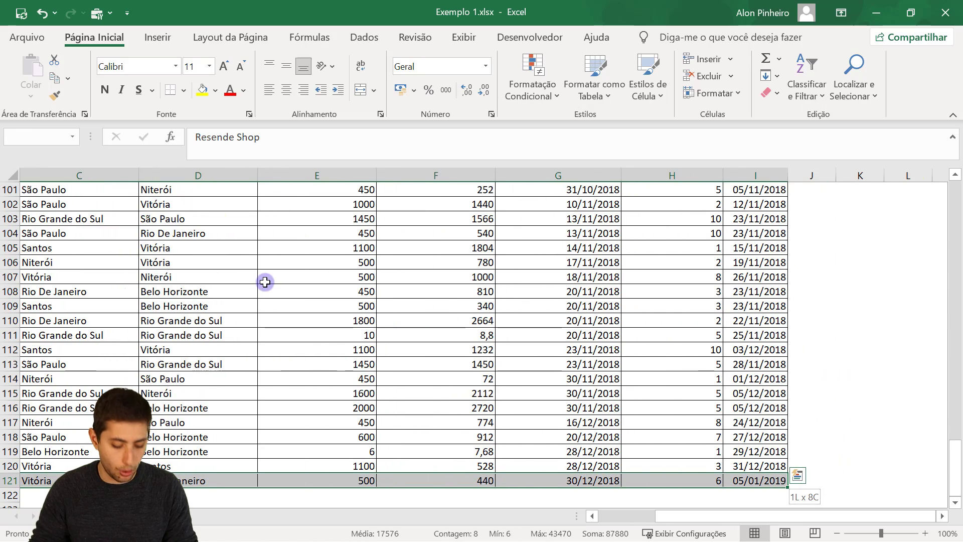
pyautogui.hotkey('ctrl', 'c')
pyautogui.press('Down')
pyautogui.hotkey('ctrl', 'v')
pyautogui.press('Right')
pyautogui.press('Right')
pyautogui.press('Right')
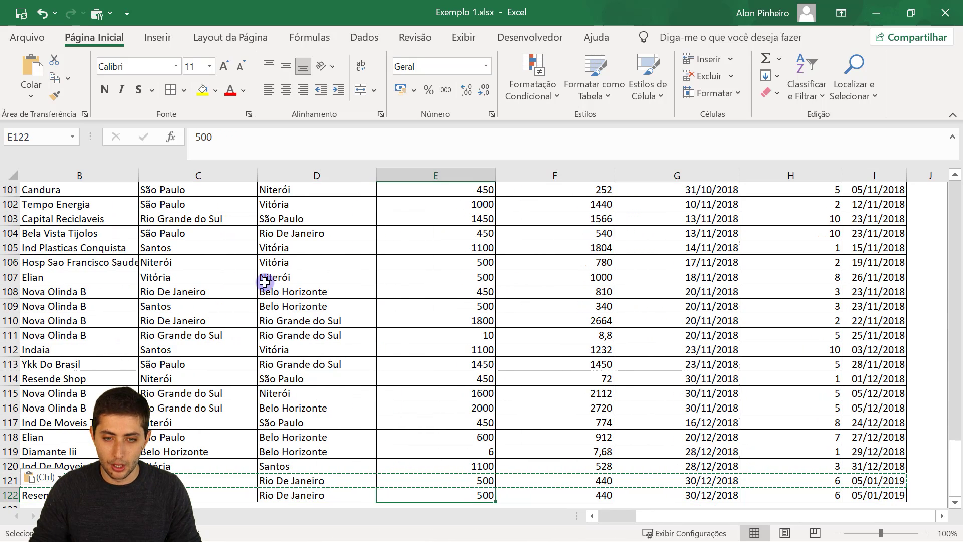
pyautogui.press('Right')
pyautogui.press('Right')
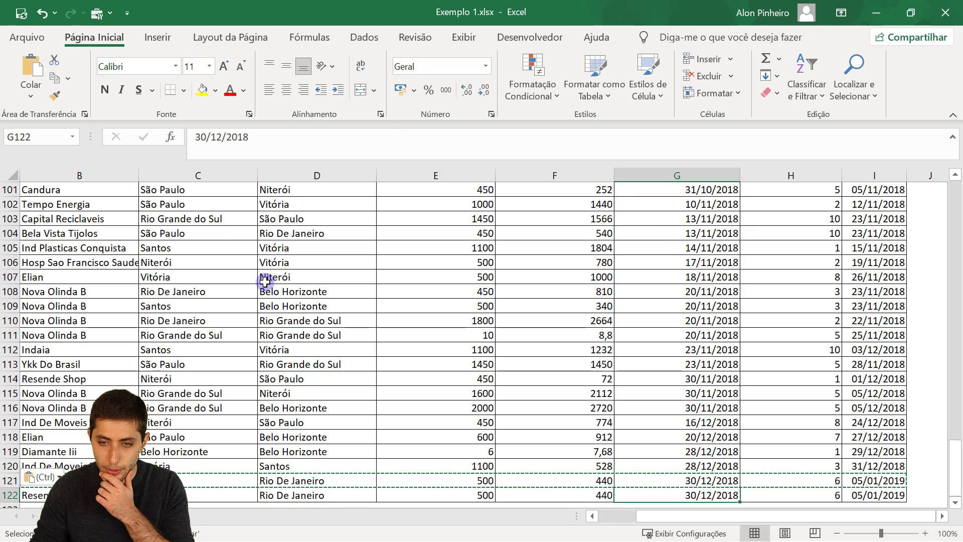
# Enter order date 01/02/2019 and a 15-day delivery time, giving delivery date 16/02/2019
pyautogui.write('01')
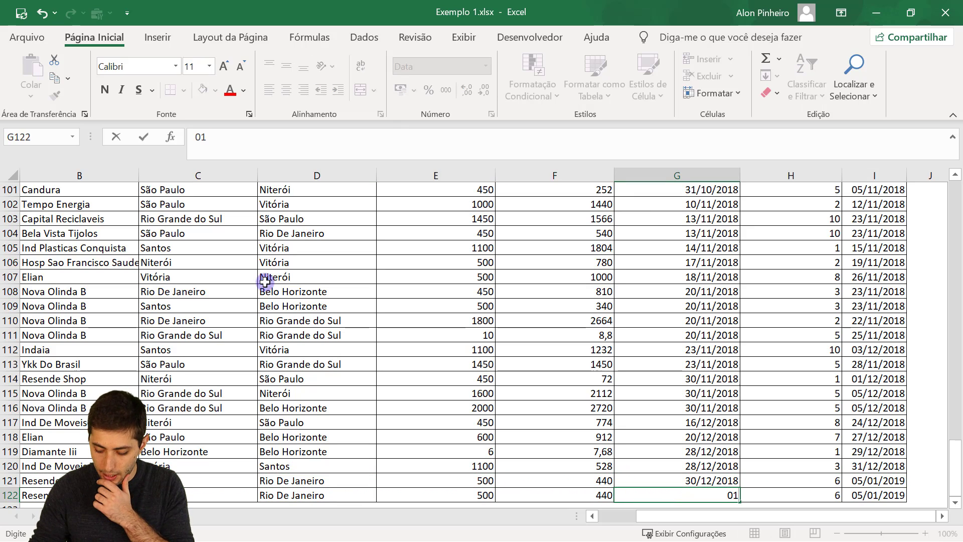
pyautogui.write('/02/2019')
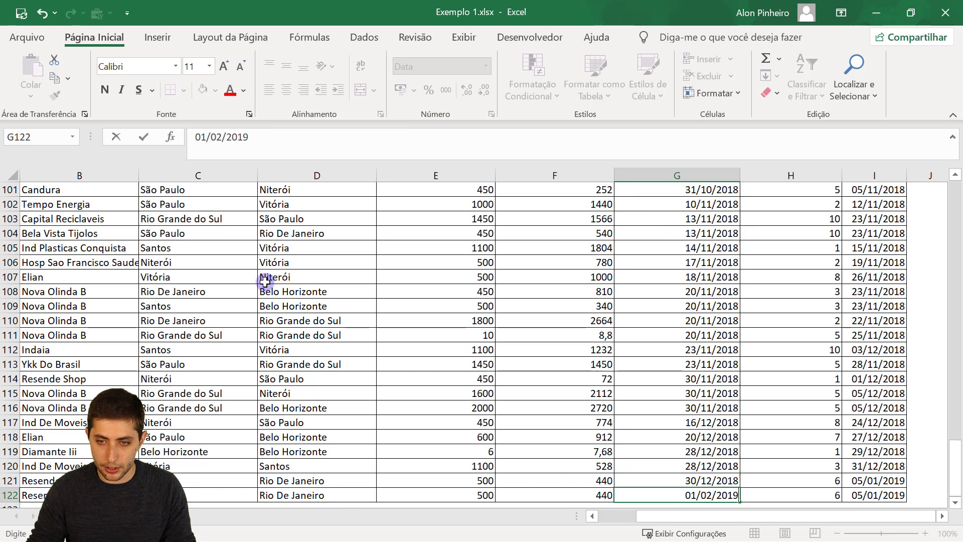
pyautogui.press('Tab')
pyautogui.write('15')
pyautogui.press('Return')
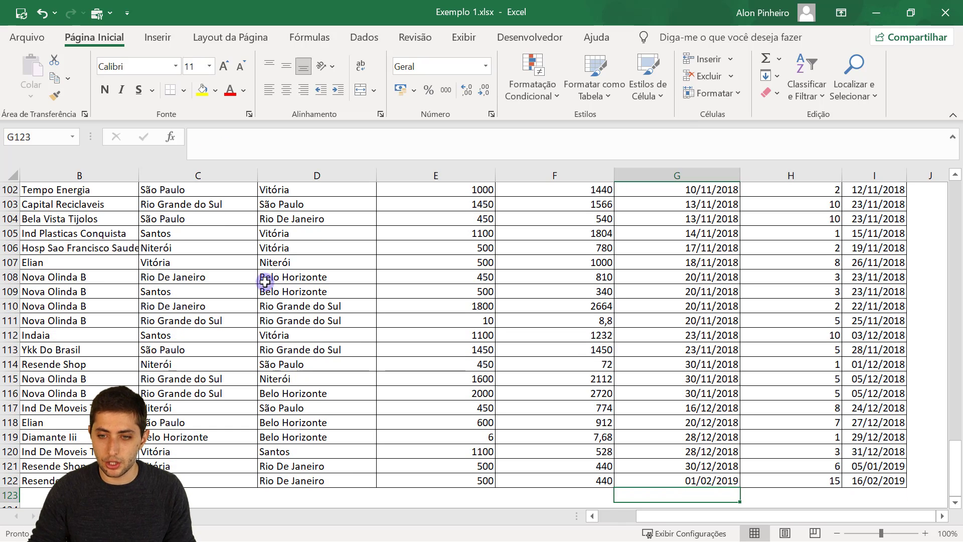
pyautogui.press('Up')
pyautogui.press('Right')
pyautogui.press('Right')
pyautogui.hotkey('ctrl', 'shift', 'Up')
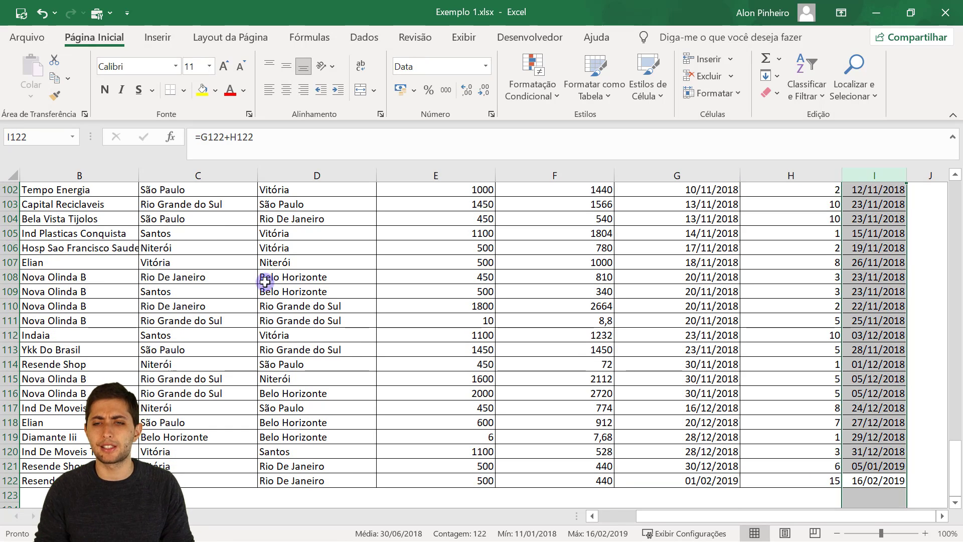
pyautogui.hotkey('ctrl', 'shift', 'Down')
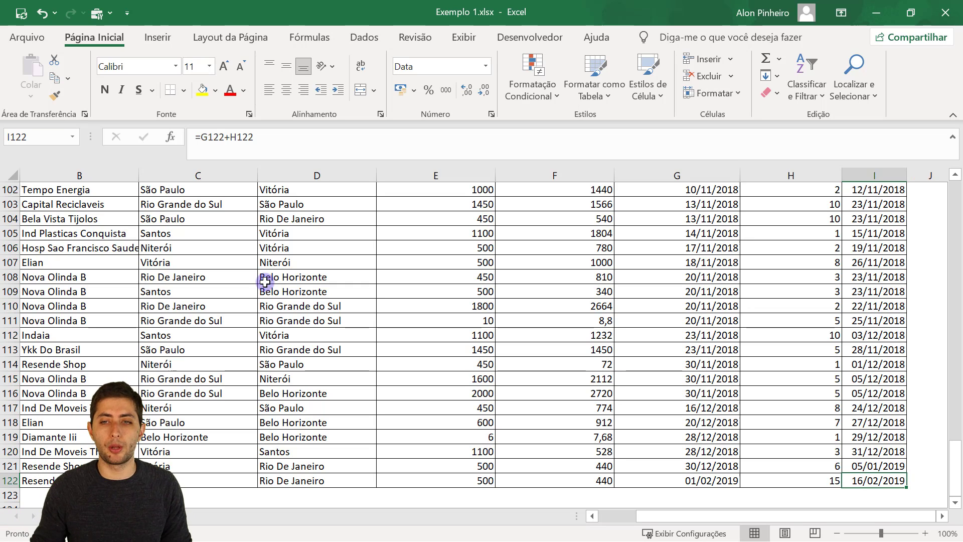
# Confirm the Data Entrega column reaches row 122, then save and close Exemplo 1.xlsx
pyautogui.hotkey('ctrl', 'Up')
pyautogui.hotkey('ctrl', 'shift', 'Down')
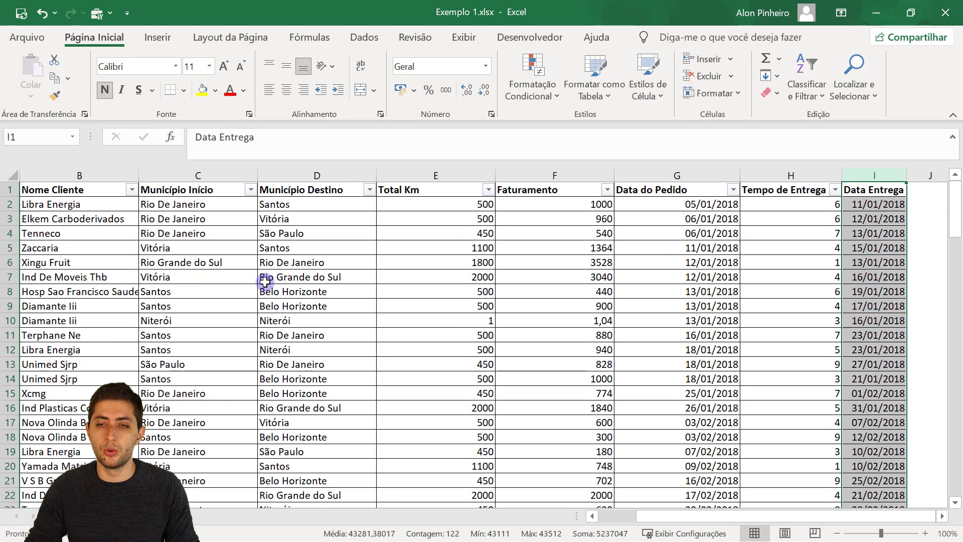
pyautogui.hotkey('ctrl', 'shift', 'Up')
pyautogui.hotkey('ctrl', 'shift', 'Down')
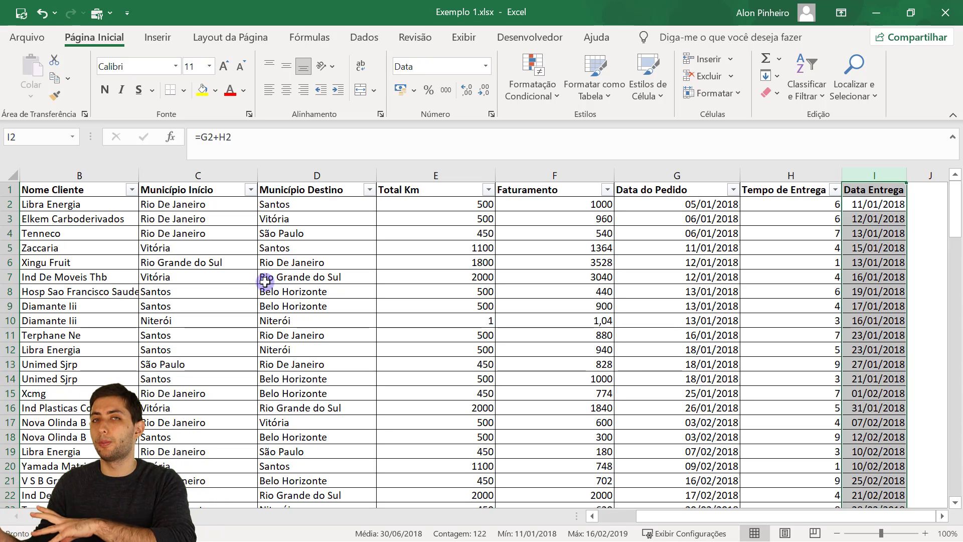
pyautogui.hotkey('alt', 'F4')
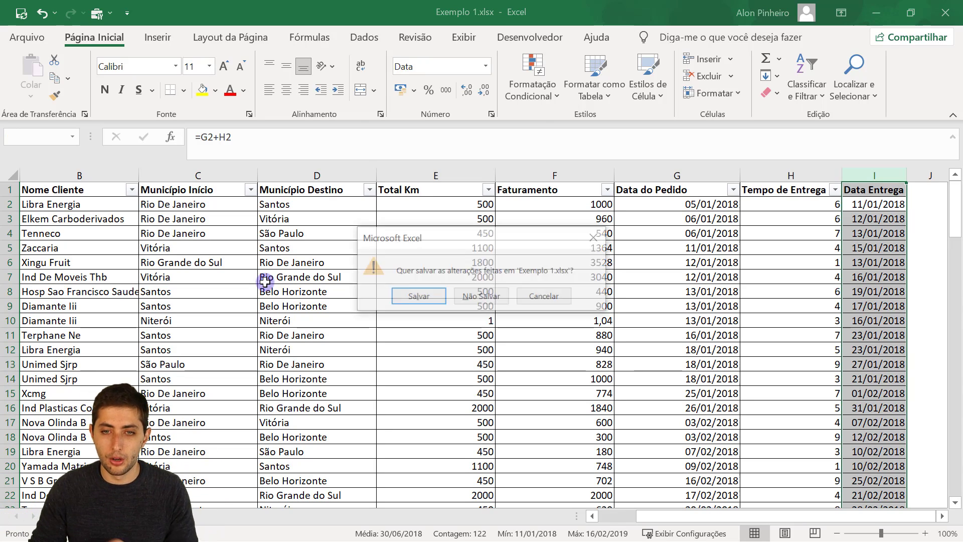
pyautogui.press('Return')
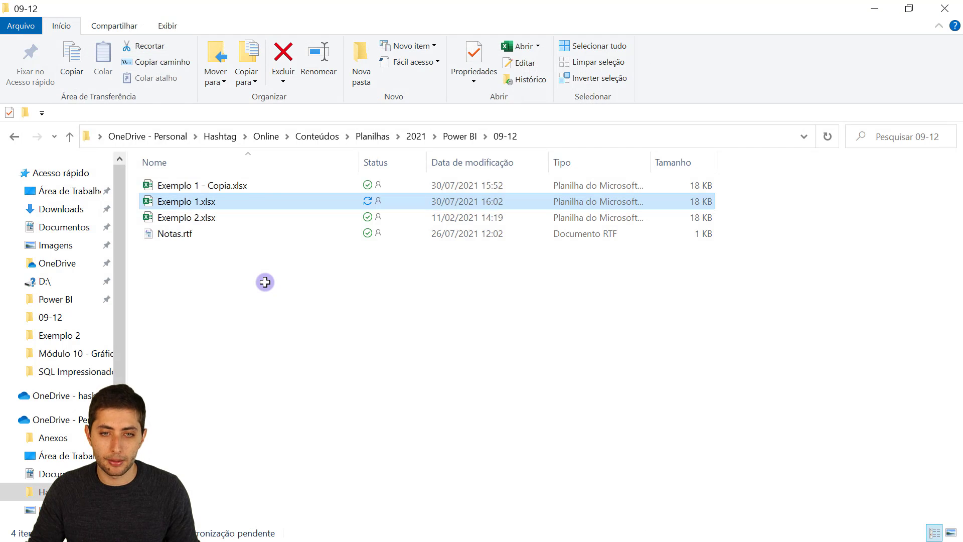
# Switch back to Power BI Desktop and scroll sideways to view the Data Entrega column
pyautogui.hotkey('alt', 'Tab')
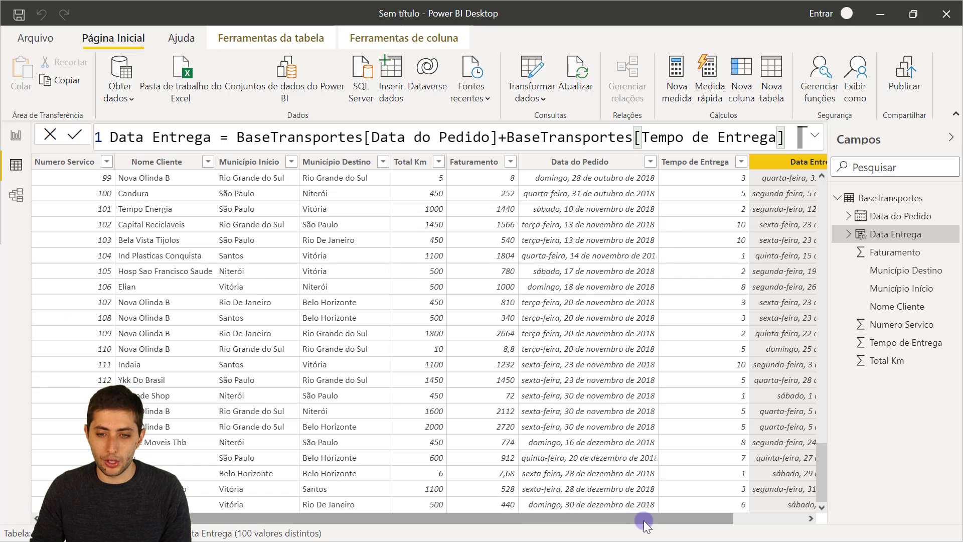
pyautogui.moveTo(643, 520); pyautogui.dragTo(766, 528)
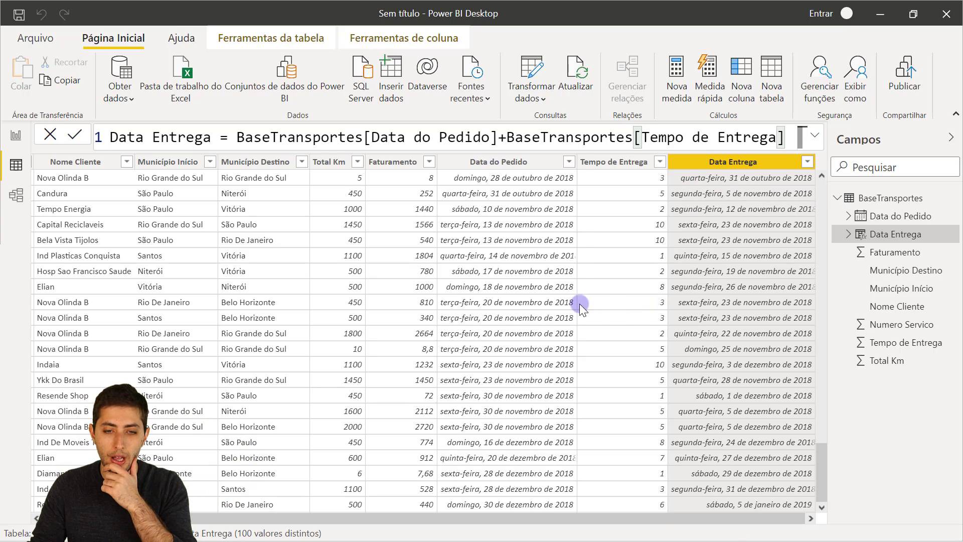
pyautogui.moveTo(505, 516); pyautogui.dragTo(322, 488)
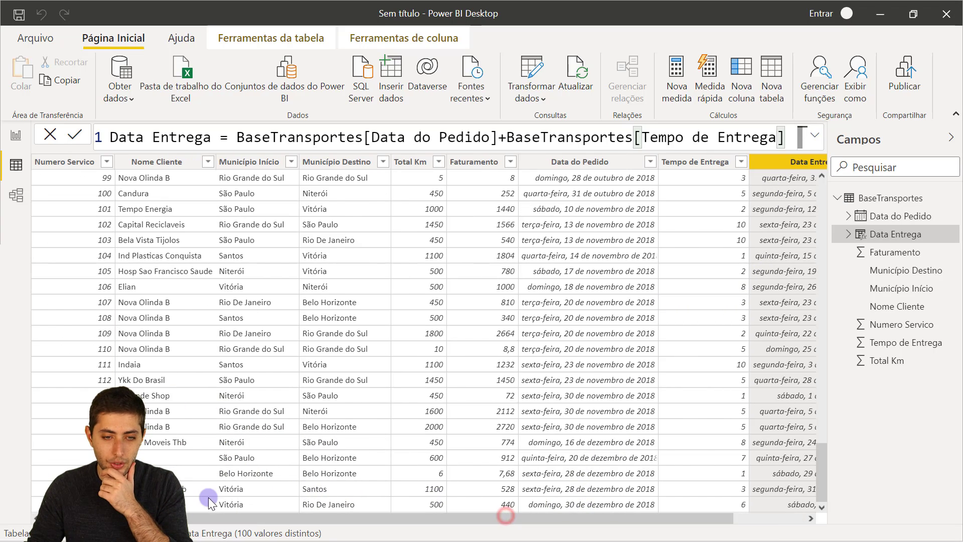
# Refresh the data and verify the 1 de fevereiro de 2019 order delivers on 16 de fevereiro de 2019
pyautogui.click(571, 86)
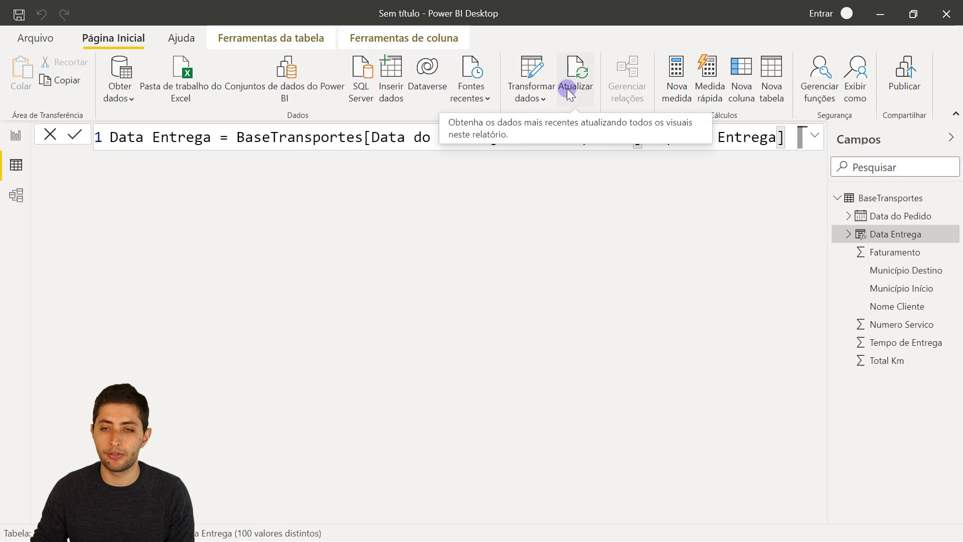
pyautogui.scroll(-8, 654, 260)
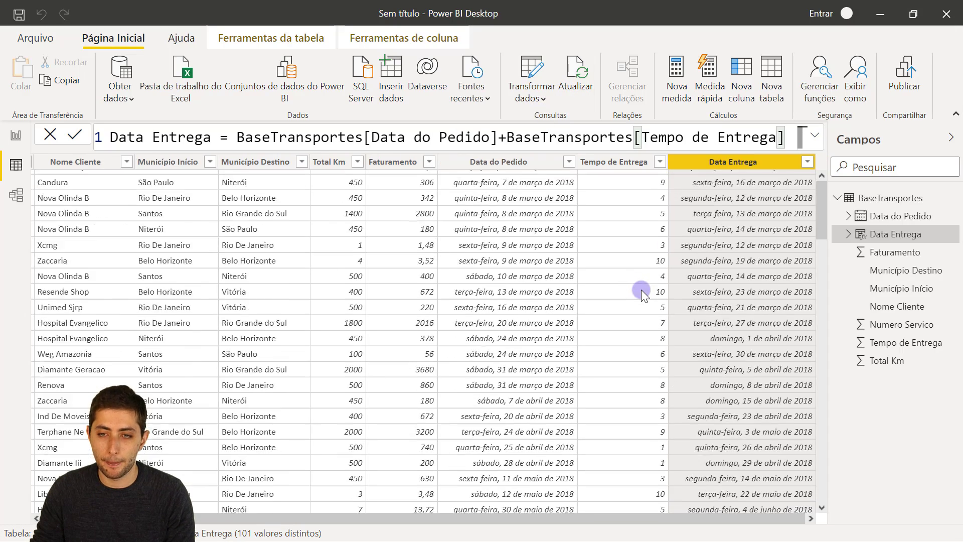
pyautogui.scroll(-12, 647, 281)
pyautogui.scroll(-6, 672, 299)
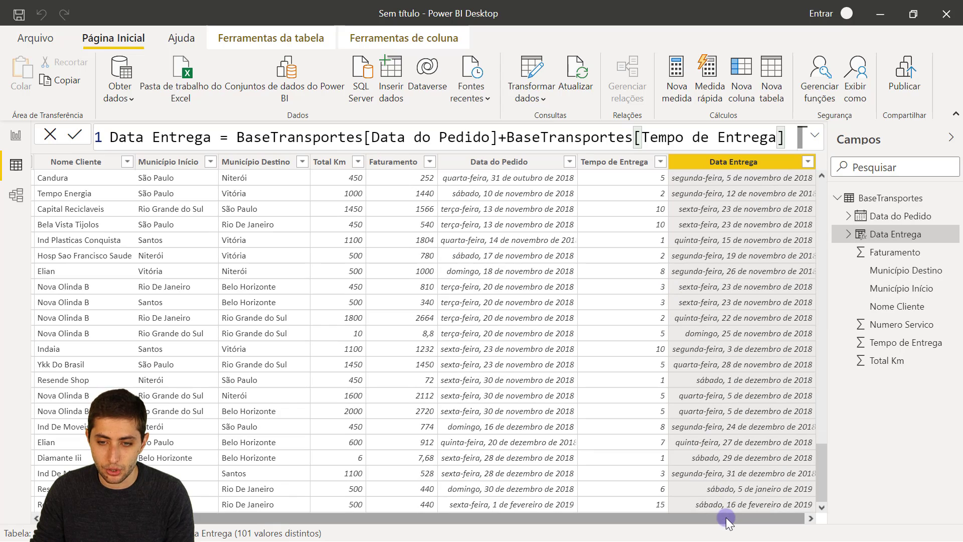
pyautogui.moveTo(727, 517); pyautogui.dragTo(609, 509)
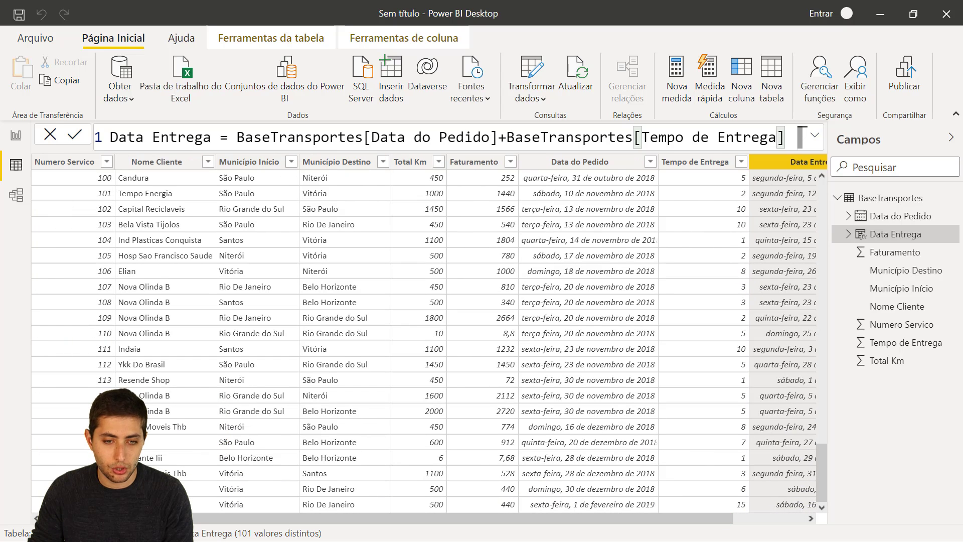
pyautogui.moveTo(202, 514); pyautogui.dragTo(275, 517)
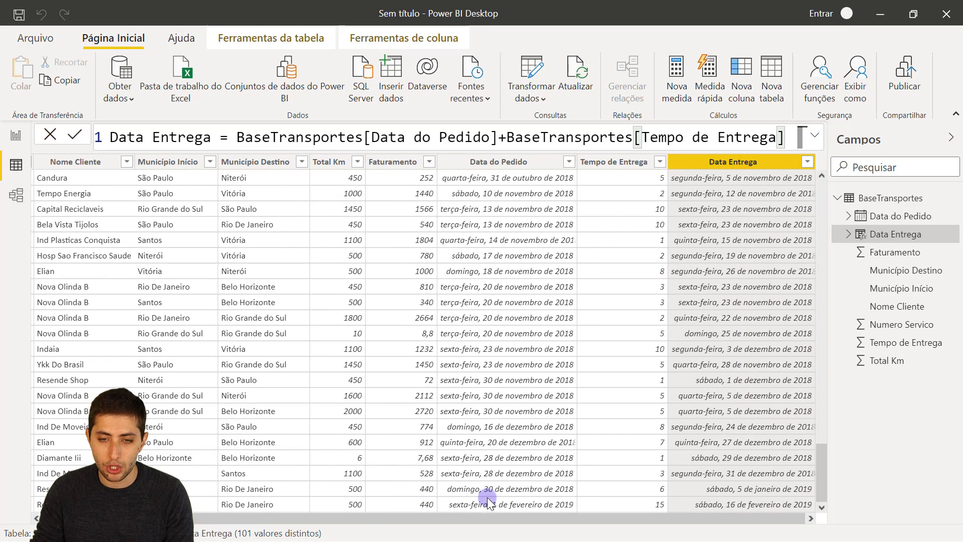
pyautogui.click(497, 504)
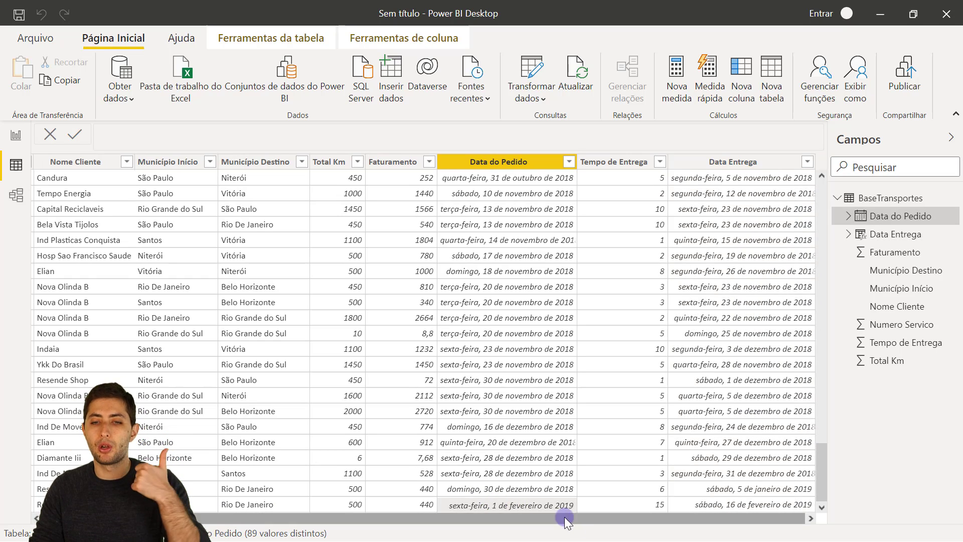
pyautogui.click(625, 506)
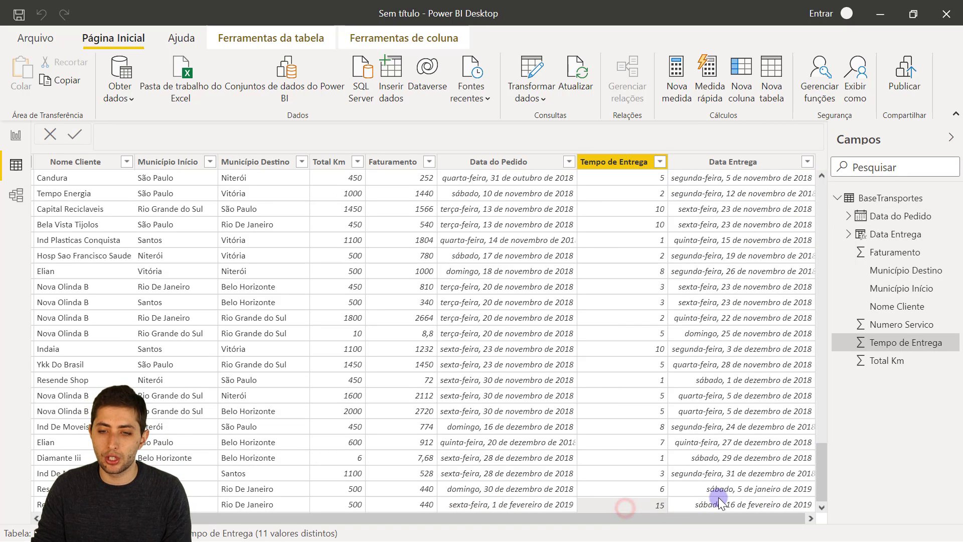
pyautogui.click(729, 504)
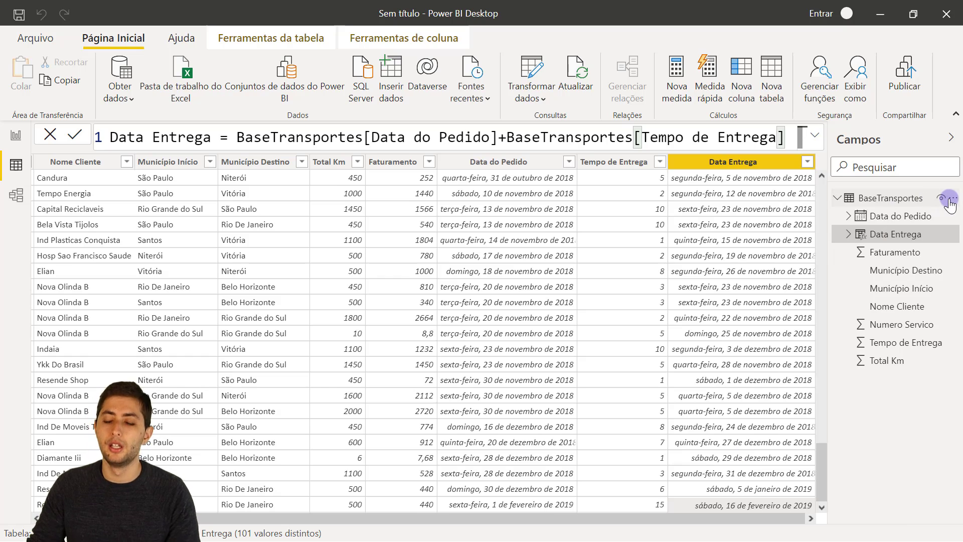
# Delete the BaseTransportes table using Excluir do modelo and confirm the deletion
pyautogui.click(950, 200)
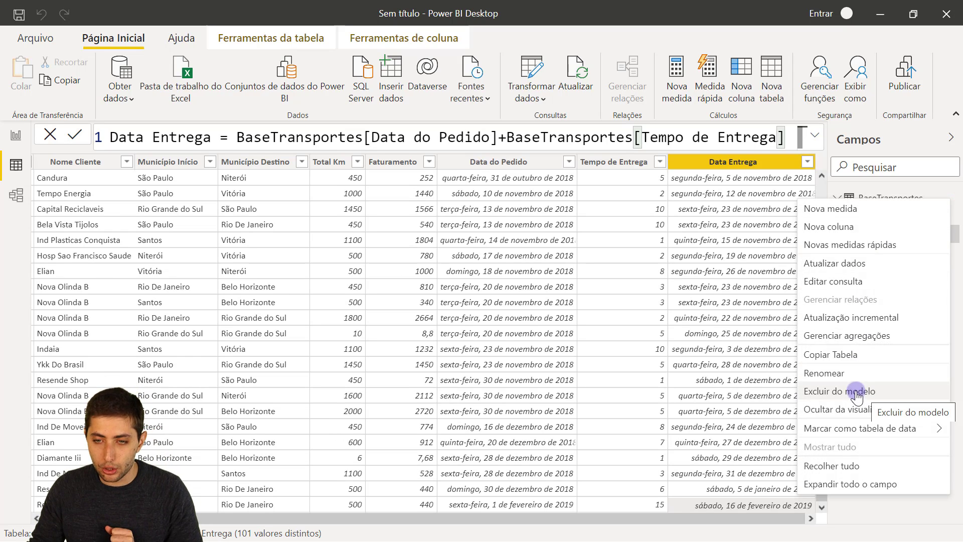
pyautogui.click(825, 392)
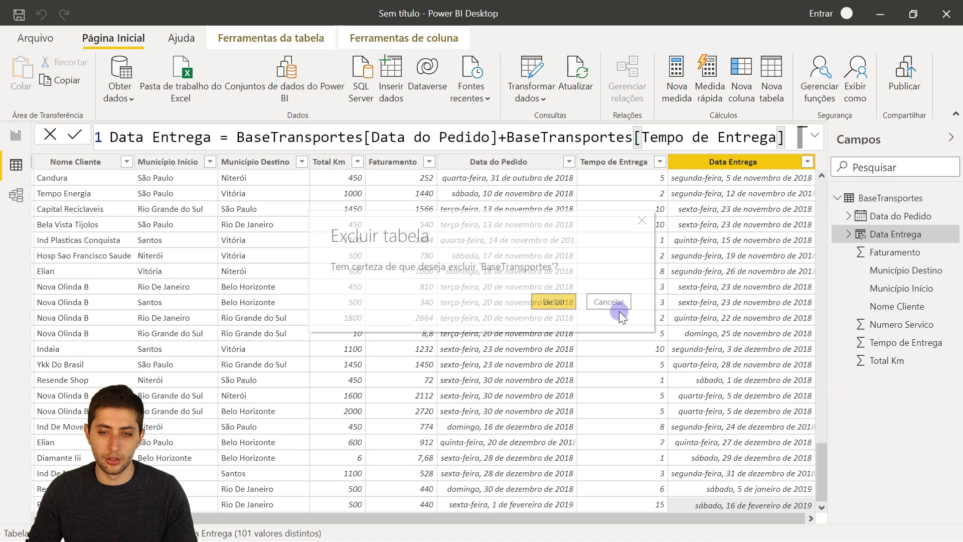
pyautogui.click(570, 307)
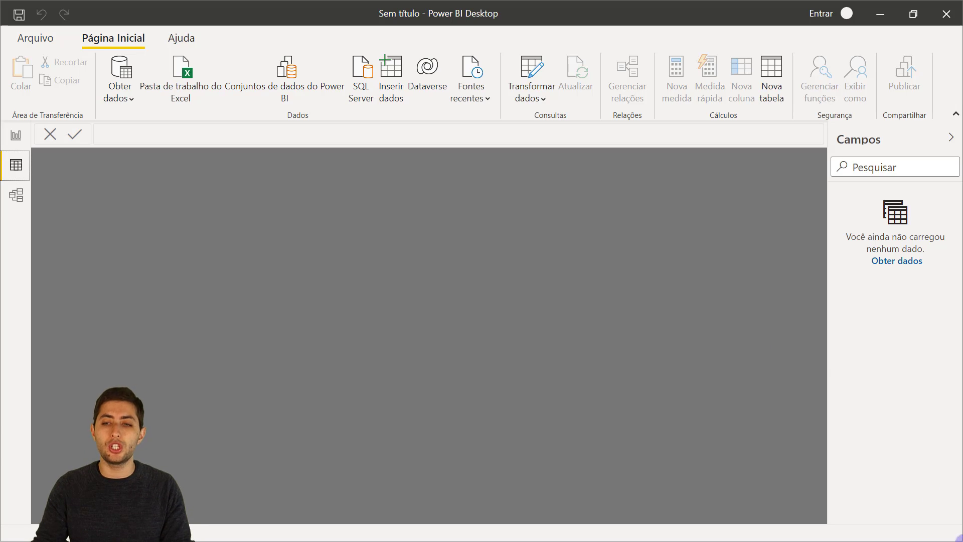
# Switch to File Explorer and open Exemplo 2.xlsx from the 09-12 folder in Excel
pyautogui.hotkey('alt', 'Tab')
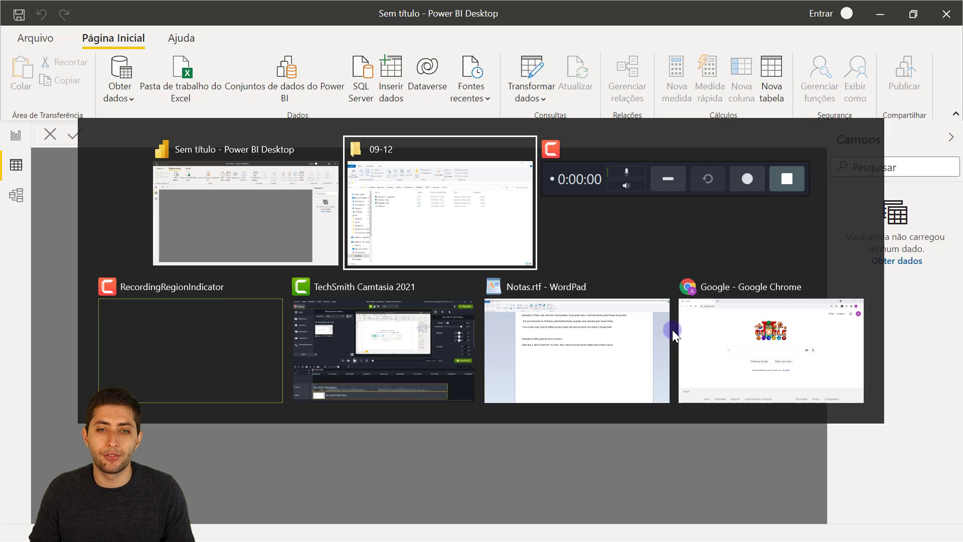
pyautogui.click(228, 216)
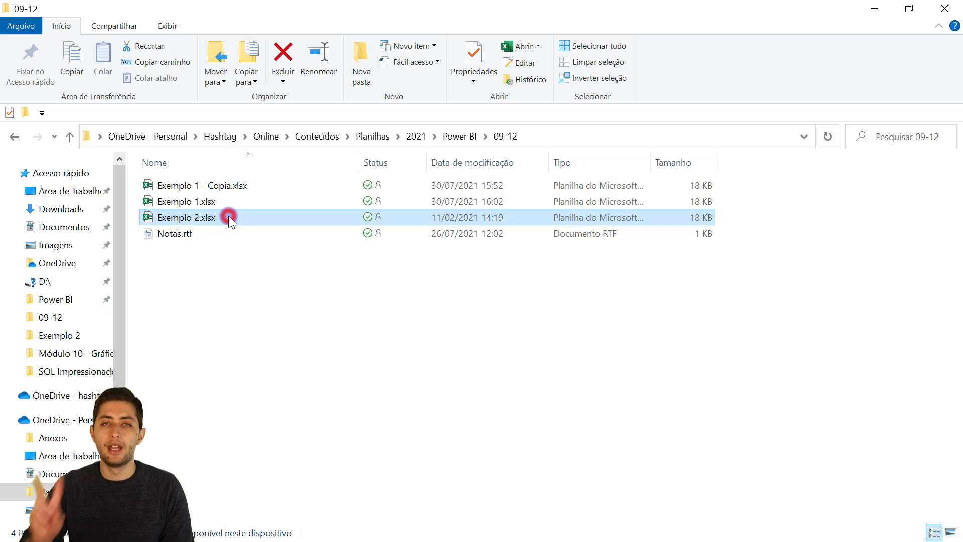
pyautogui.doubleClick(228, 215)
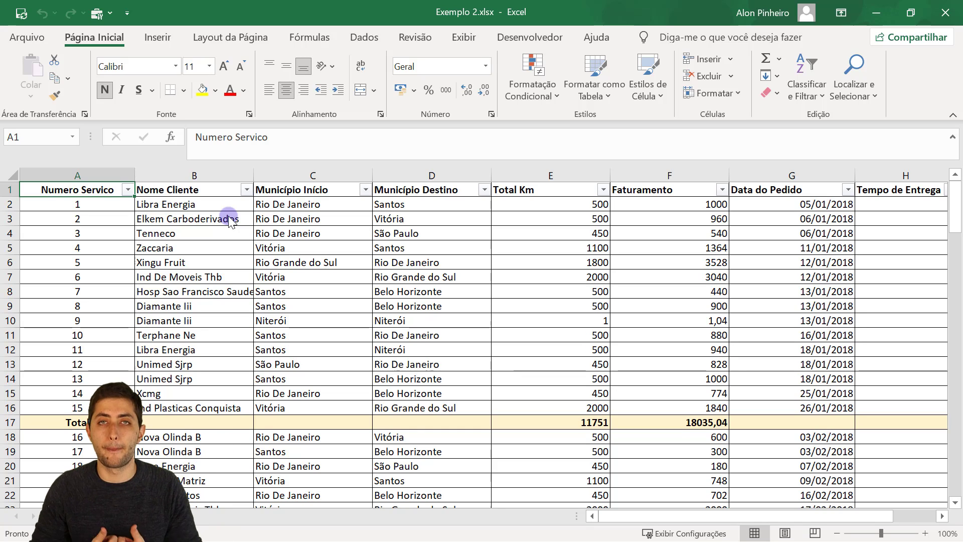
pyautogui.click(595, 422)
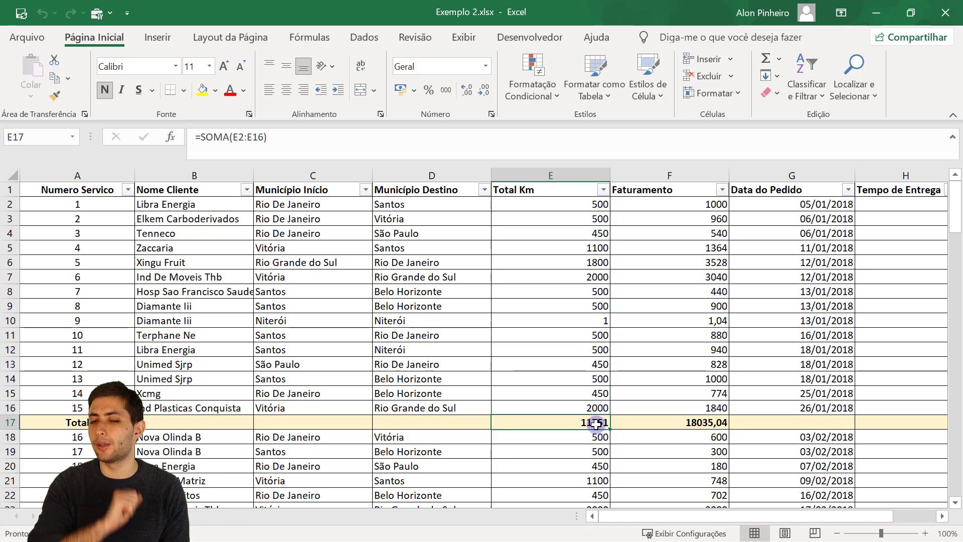
pyautogui.click(78, 278)
pyautogui.click(85, 193)
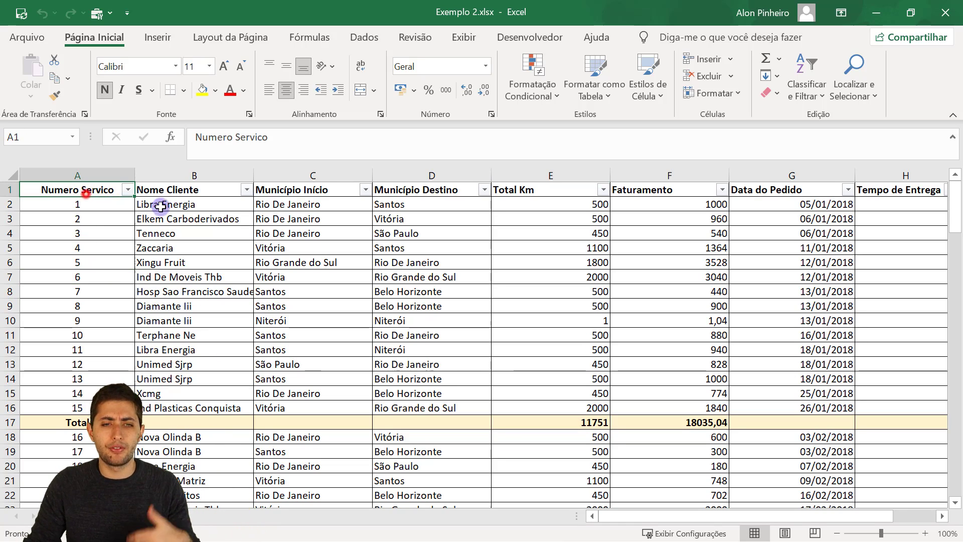
pyautogui.click(172, 188)
pyautogui.click(280, 186)
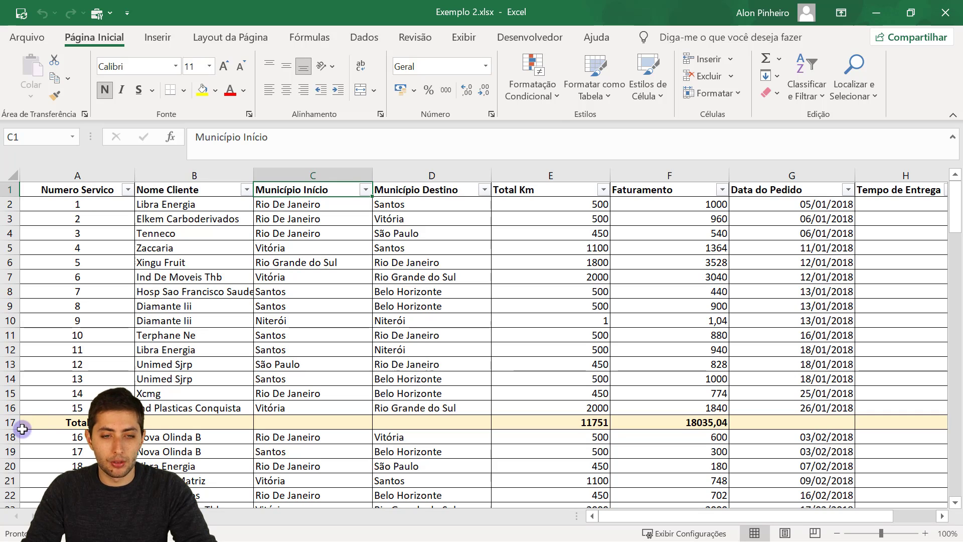
pyautogui.moveTo(26, 424)
pyautogui.mouseDown()
pyautogui.moveTo(173, 432)
pyautogui.moveTo(221, 424)
pyautogui.mouseUp()
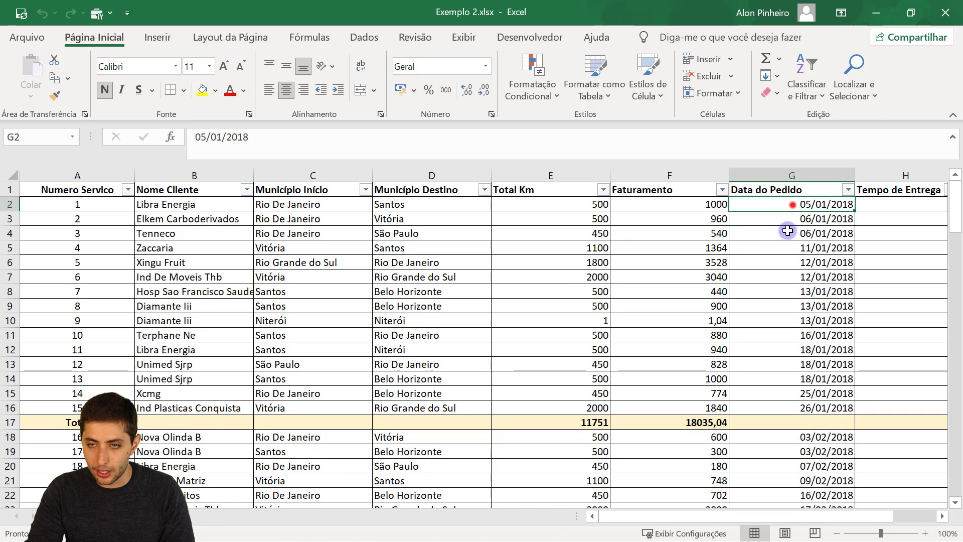
pyautogui.moveTo(791, 204); pyautogui.dragTo(800, 408)
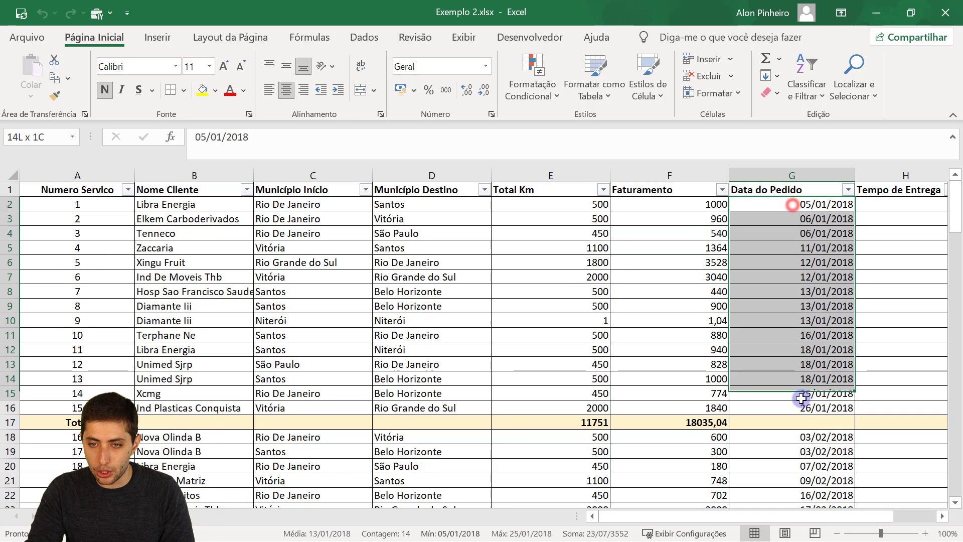
pyautogui.click(602, 422)
pyautogui.moveTo(580, 206); pyautogui.dragTo(592, 407)
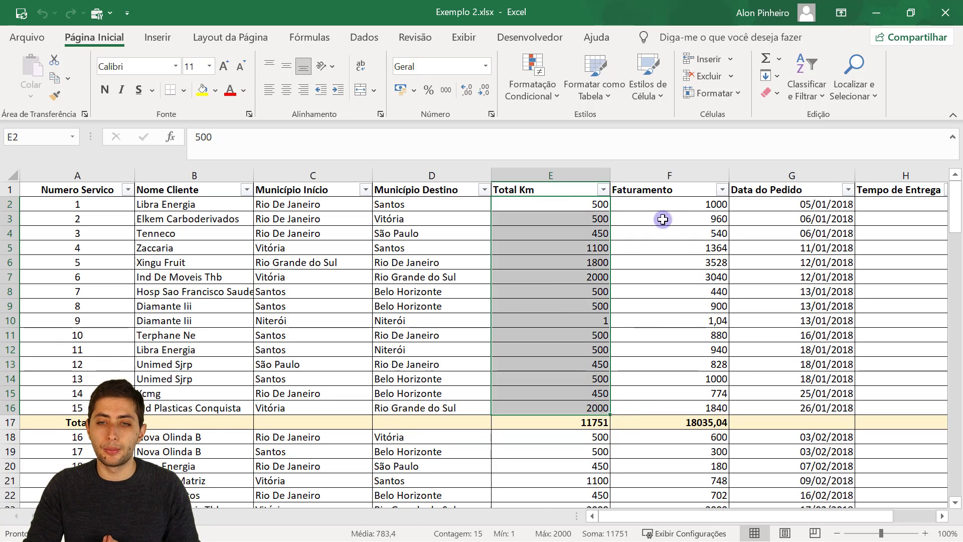
pyautogui.moveTo(663, 207); pyautogui.dragTo(705, 409)
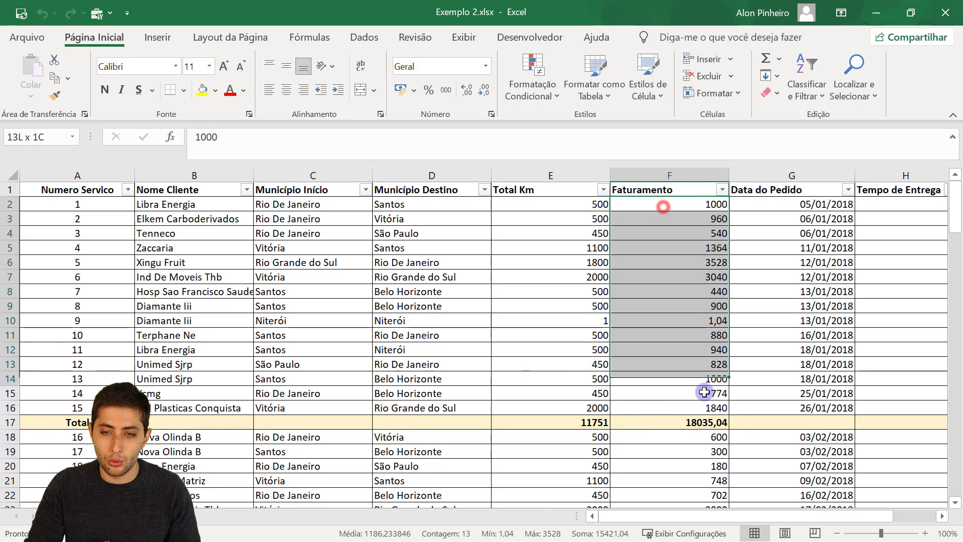
pyautogui.click(705, 422)
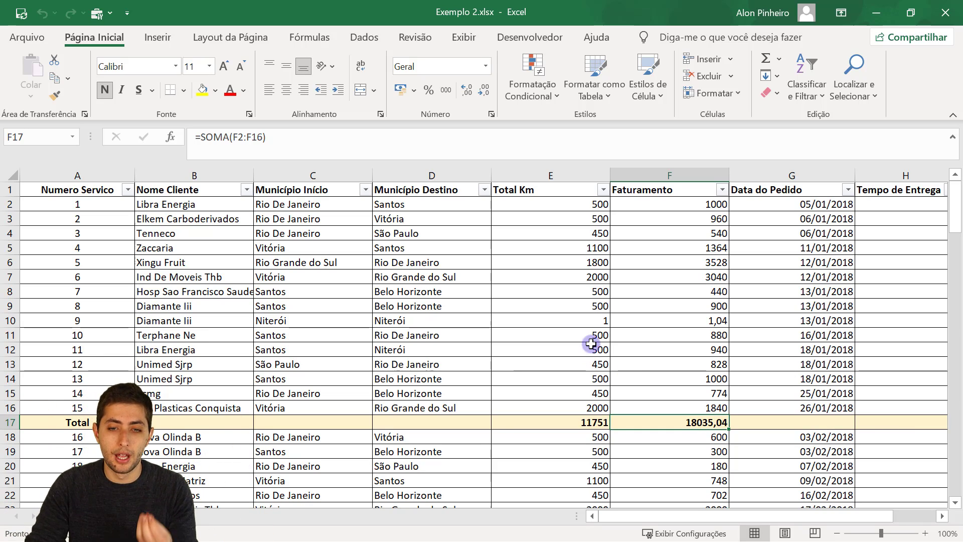
pyautogui.moveTo(574, 210); pyautogui.dragTo(570, 414)
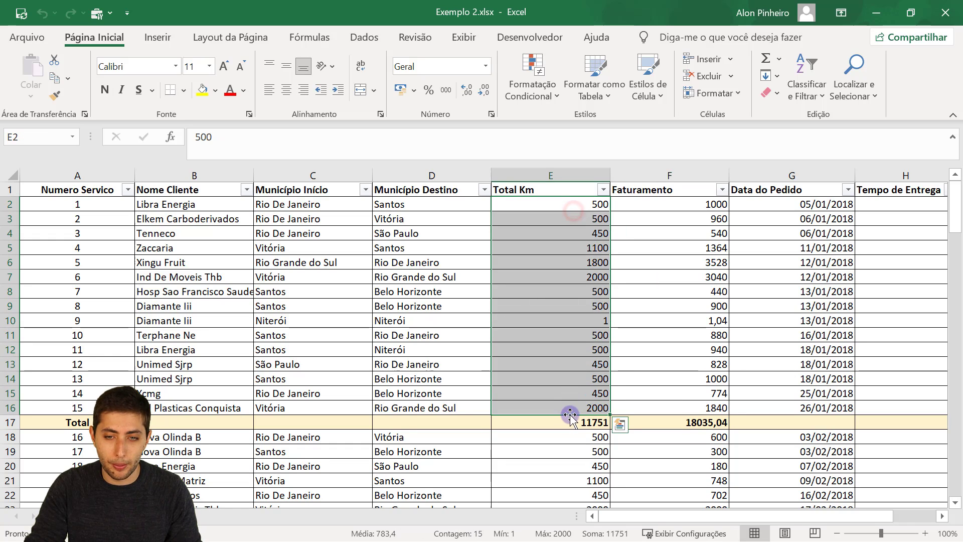
pyautogui.click(572, 419)
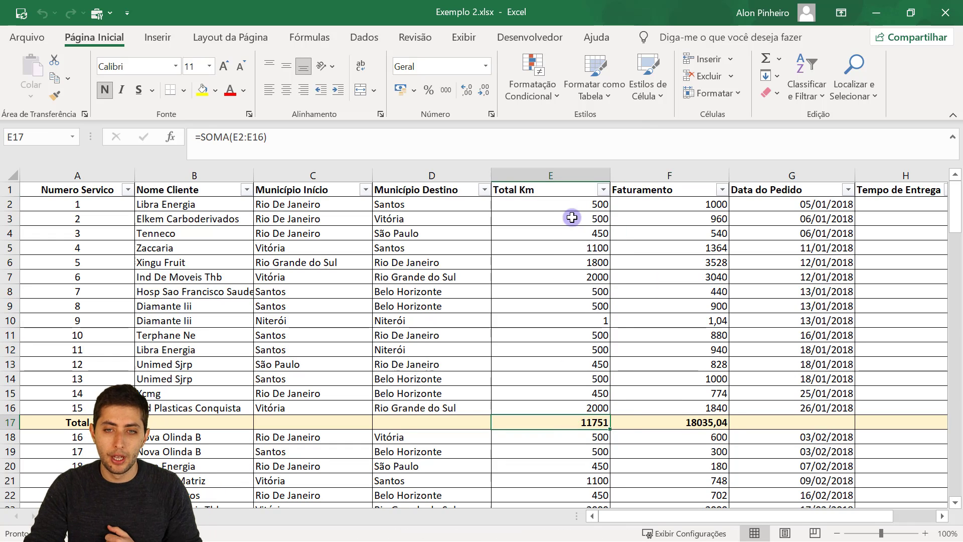
pyautogui.moveTo(573, 214); pyautogui.dragTo(564, 406)
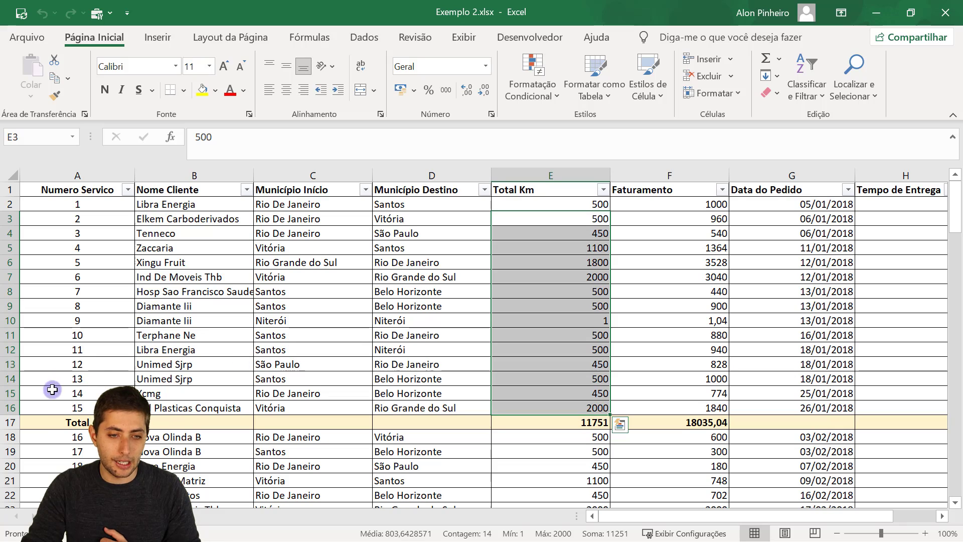
pyautogui.scroll(-4, 15, 406)
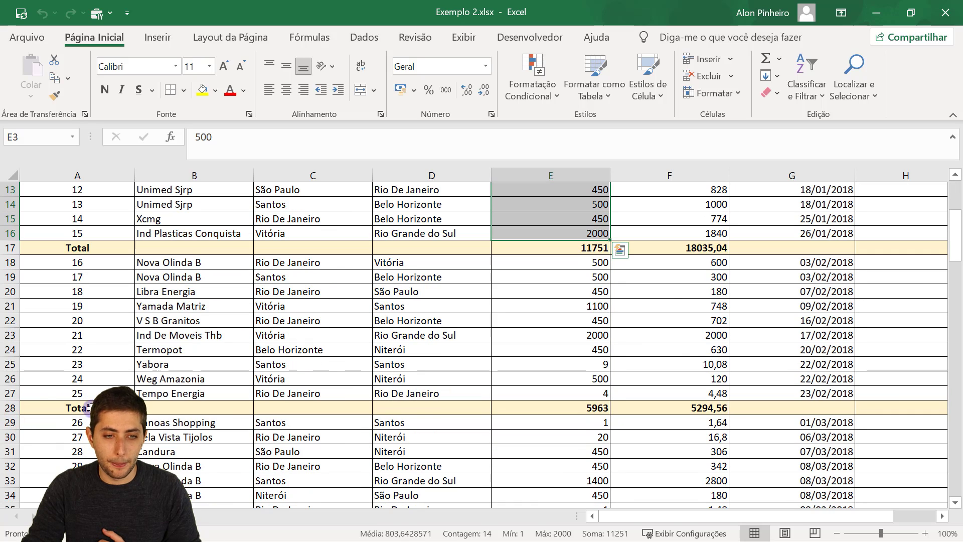
pyautogui.click(11, 407)
pyautogui.scroll(-4, 91, 405)
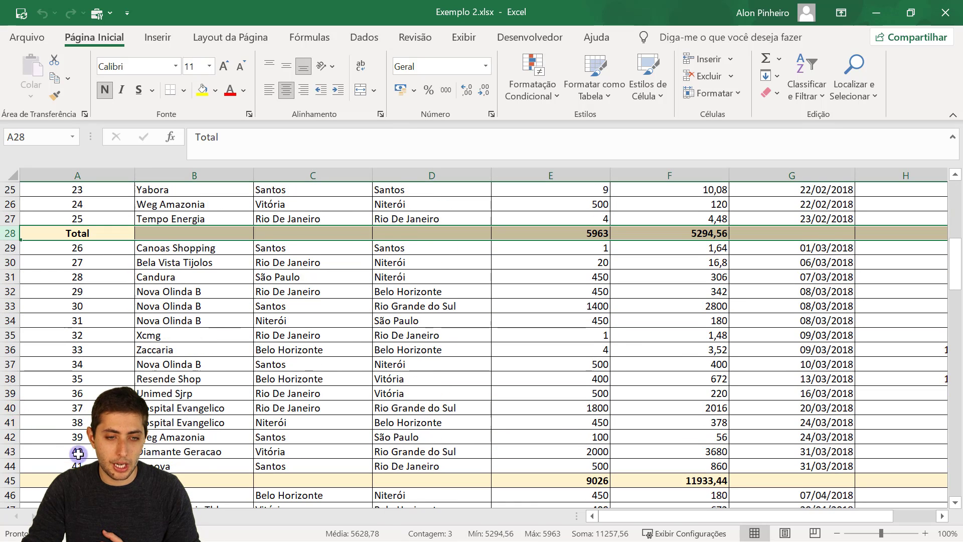
pyautogui.scroll(-1, 78, 453)
pyautogui.scroll(2, 129, 318)
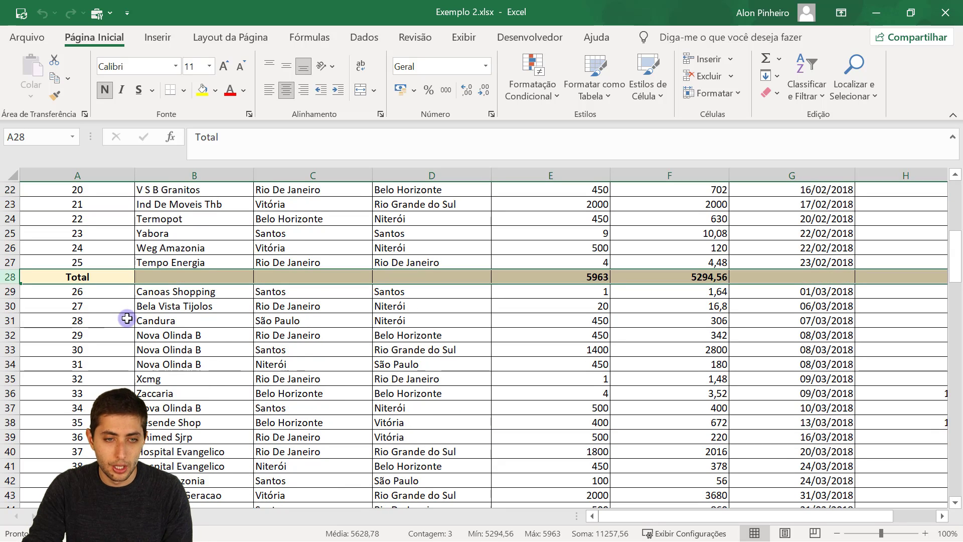
pyautogui.scroll(3, 82, 331)
pyautogui.moveTo(833, 263); pyautogui.dragTo(797, 394)
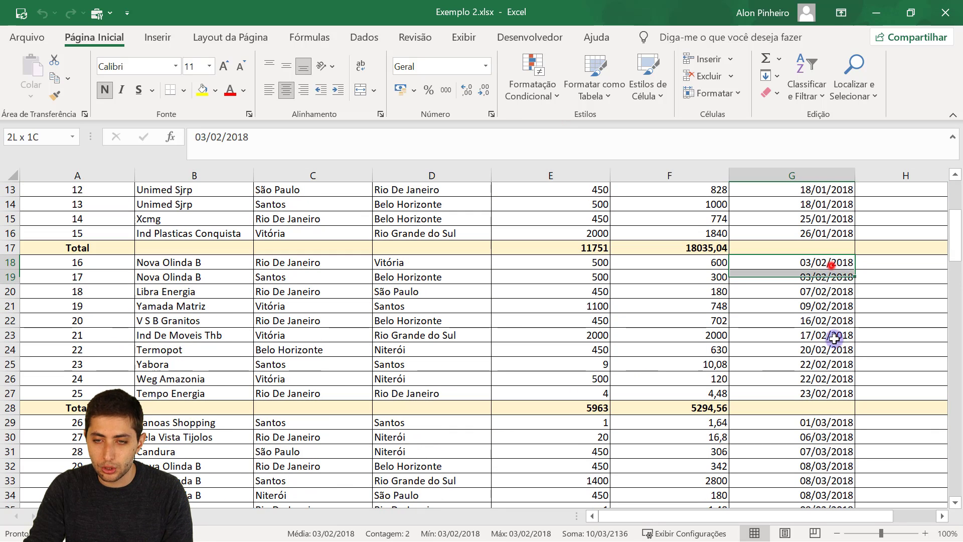
pyautogui.click(592, 408)
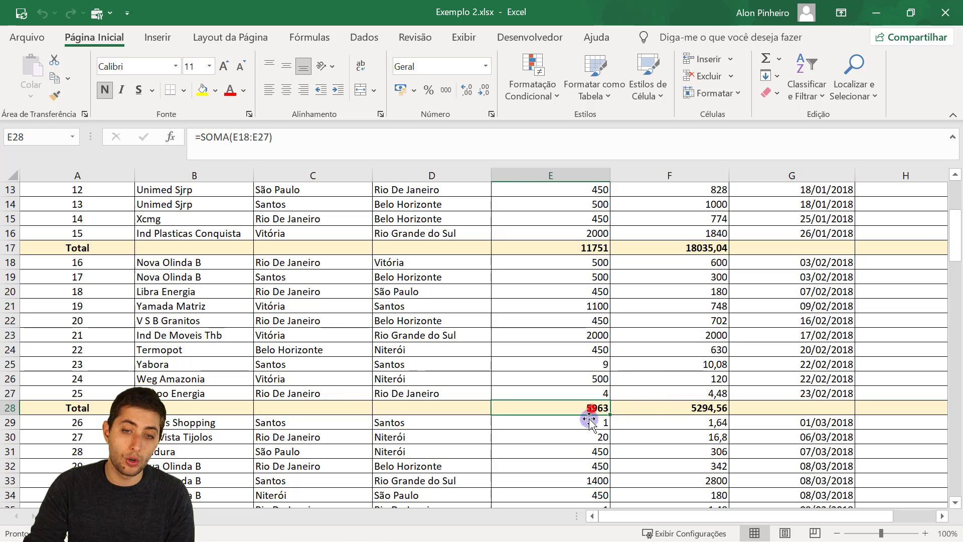
pyautogui.click(688, 401)
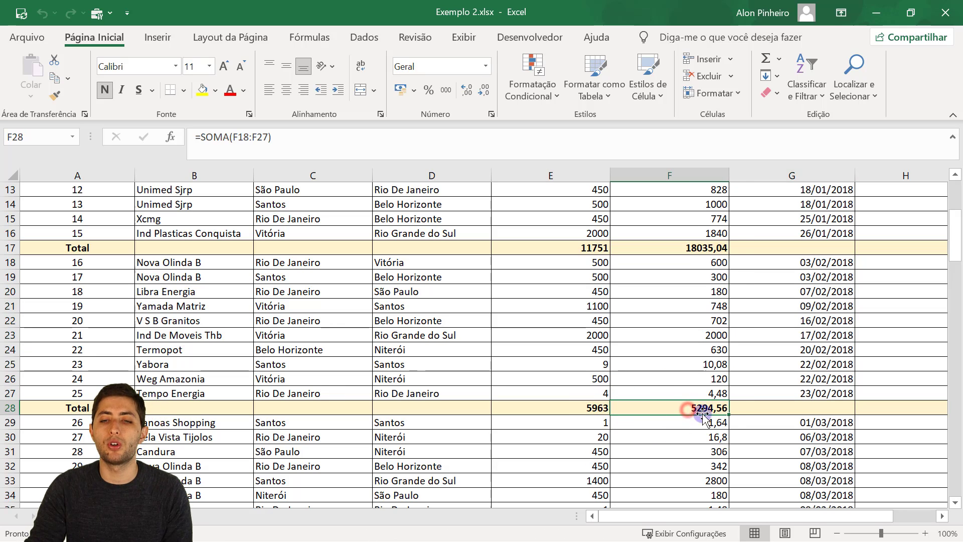
pyautogui.scroll(-3, 717, 419)
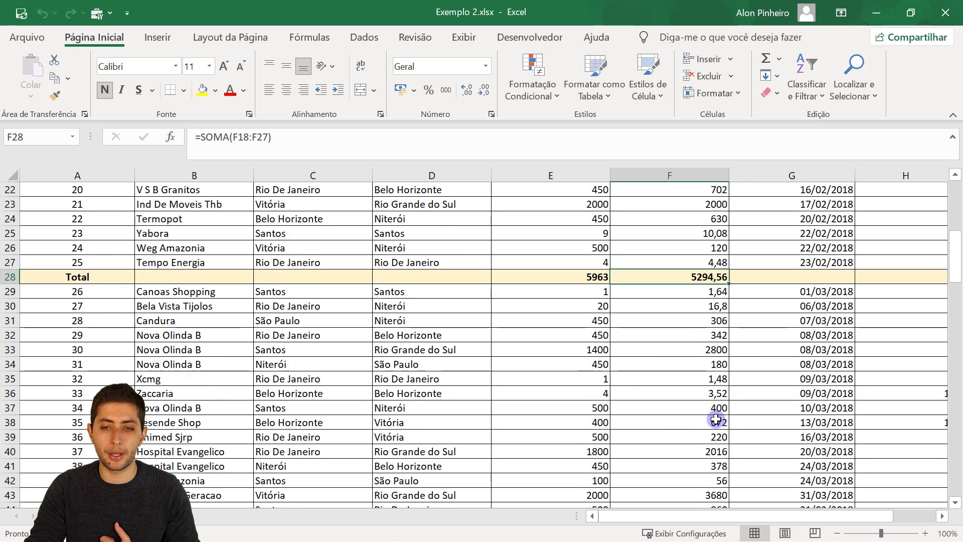
pyautogui.scroll(-2, 677, 420)
pyautogui.scroll(-3, 615, 439)
pyautogui.scroll(2, 612, 439)
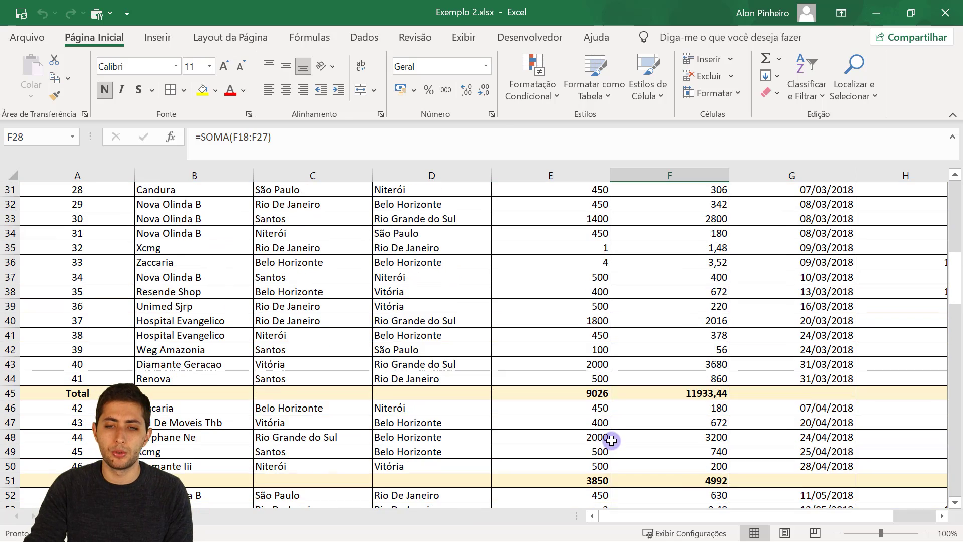
pyautogui.scroll(8, 612, 439)
pyautogui.scroll(2, 612, 439)
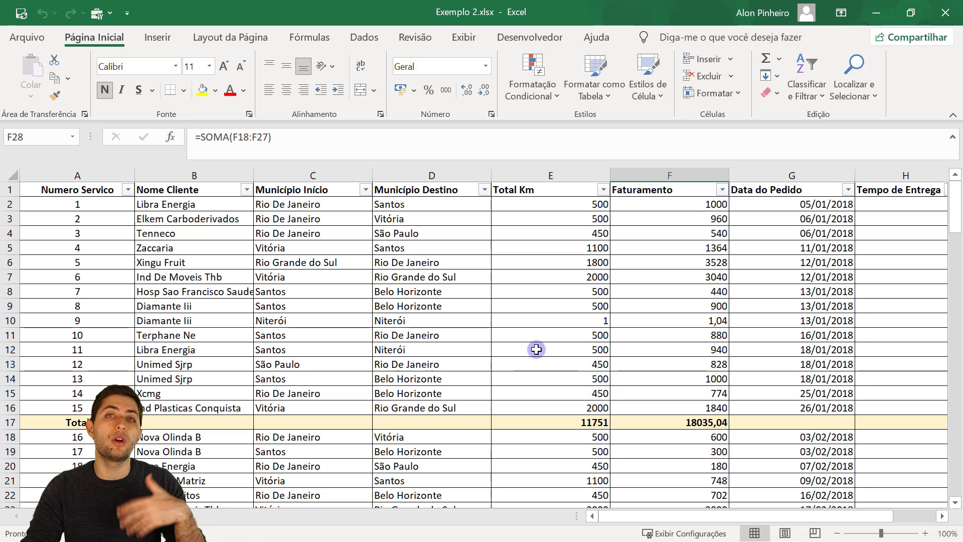
pyautogui.click(9, 204)
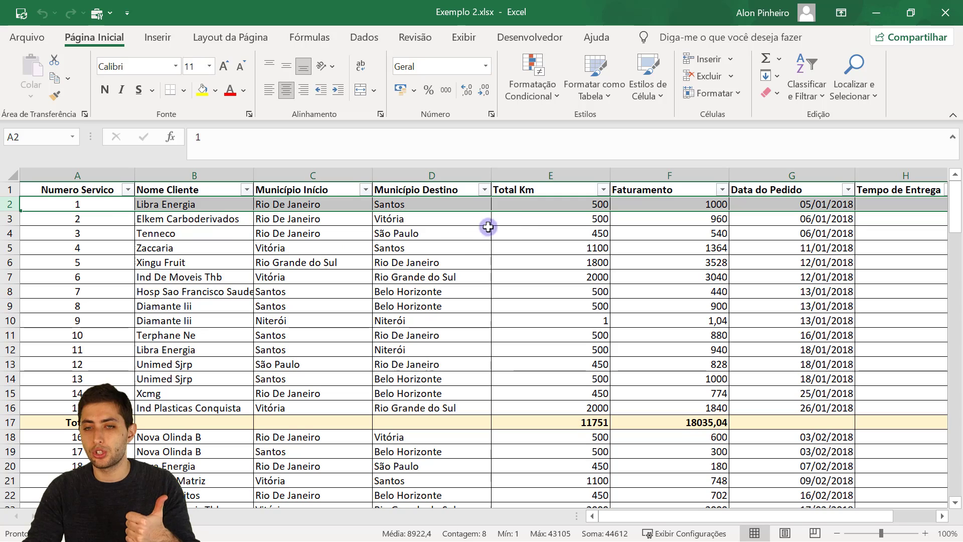
pyautogui.click(585, 206)
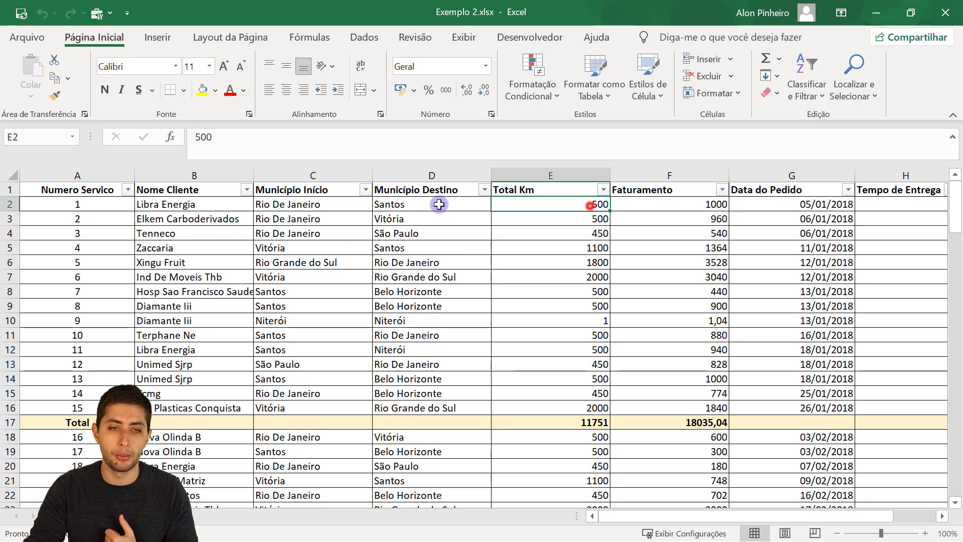
pyautogui.click(5, 218)
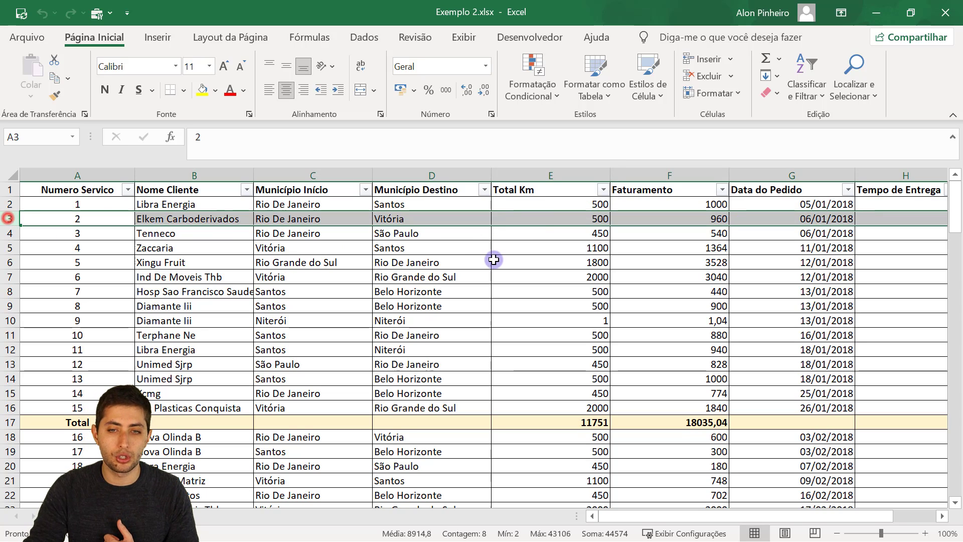
pyautogui.click(552, 215)
pyautogui.click(10, 233)
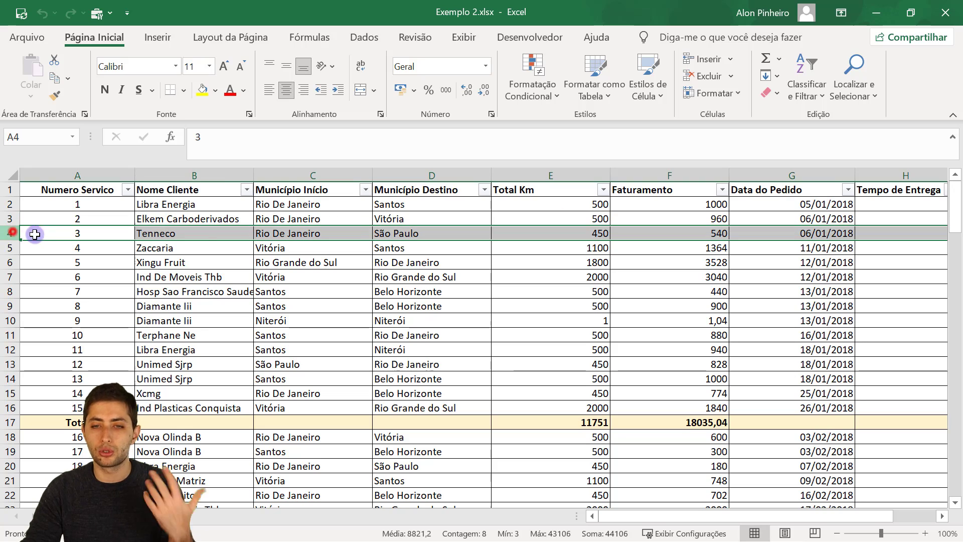
pyautogui.click(575, 235)
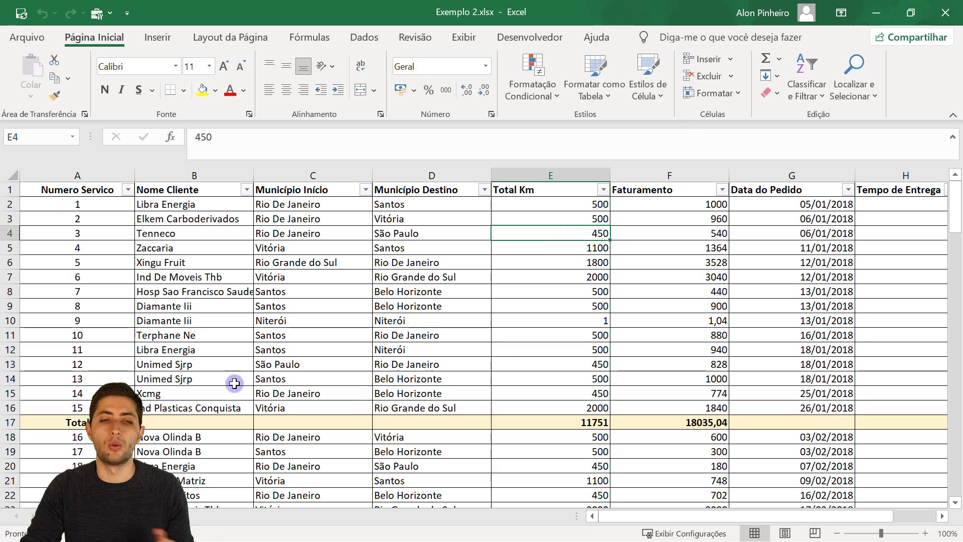
pyautogui.click(9, 422)
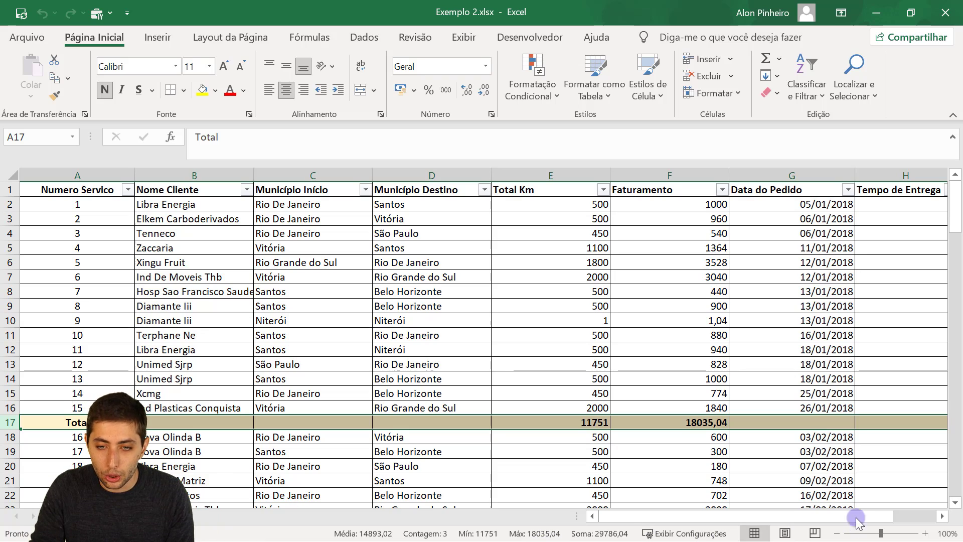
pyautogui.click(550, 419)
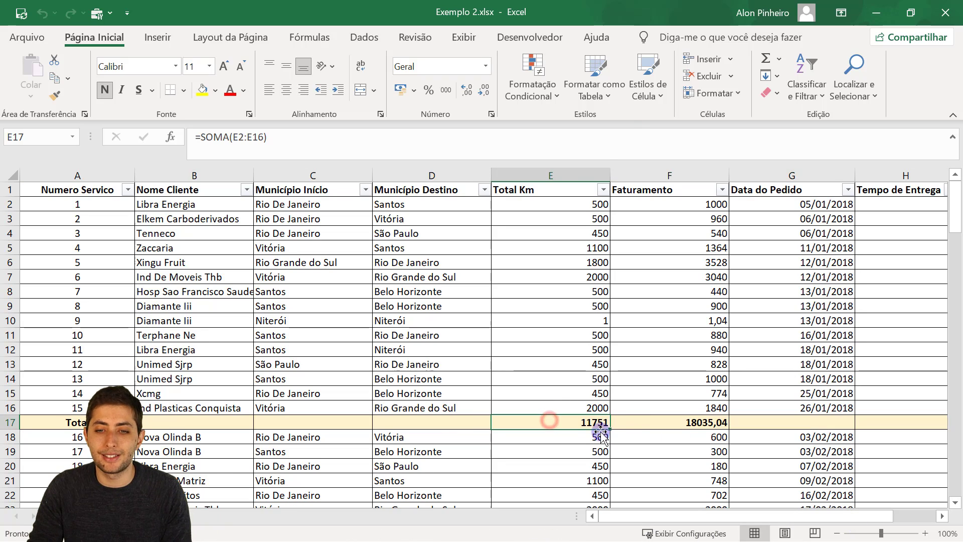
pyautogui.click(653, 426)
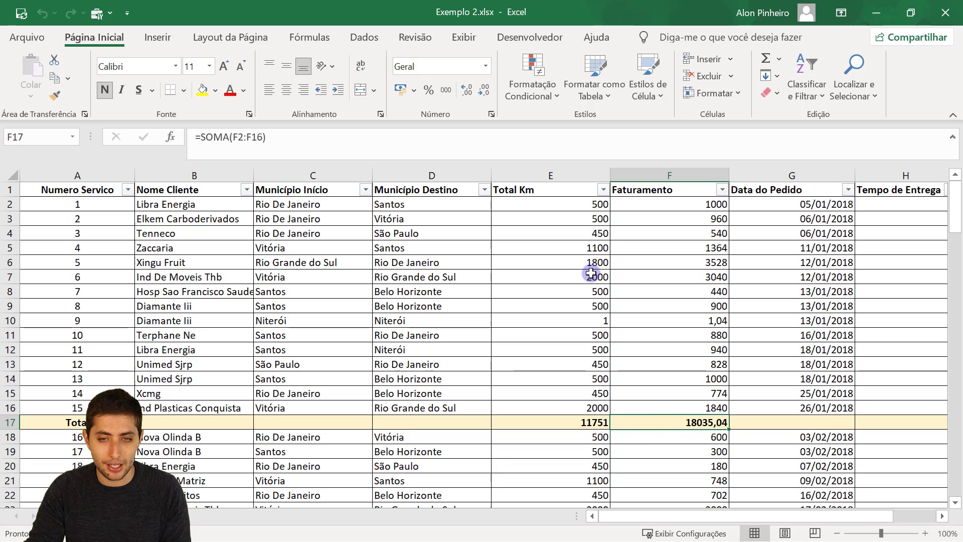
pyautogui.moveTo(597, 211); pyautogui.dragTo(657, 406)
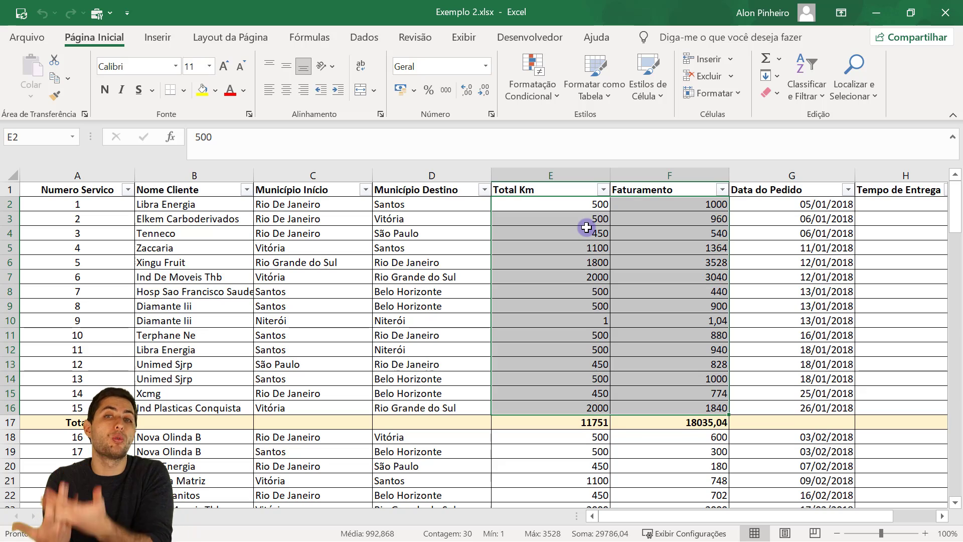
pyautogui.click(566, 171)
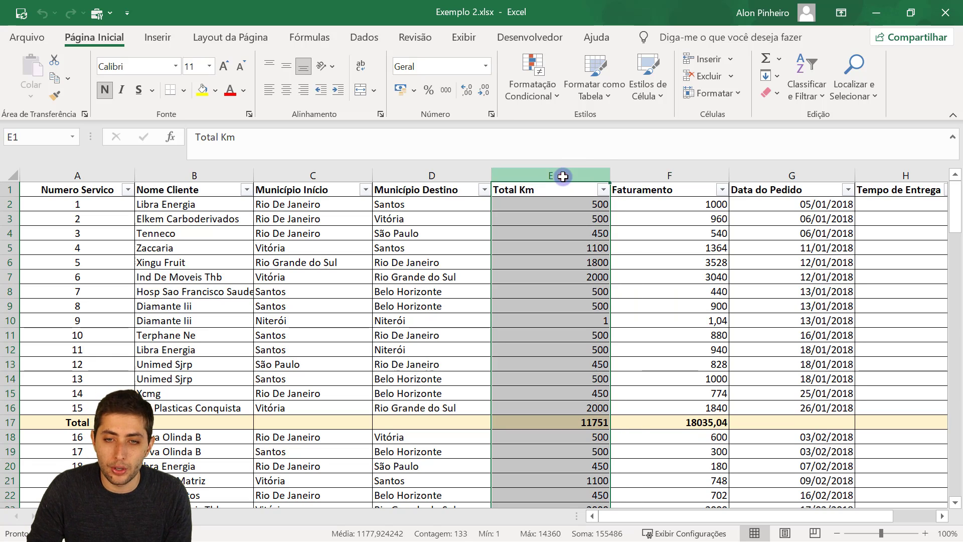
pyautogui.click(638, 175)
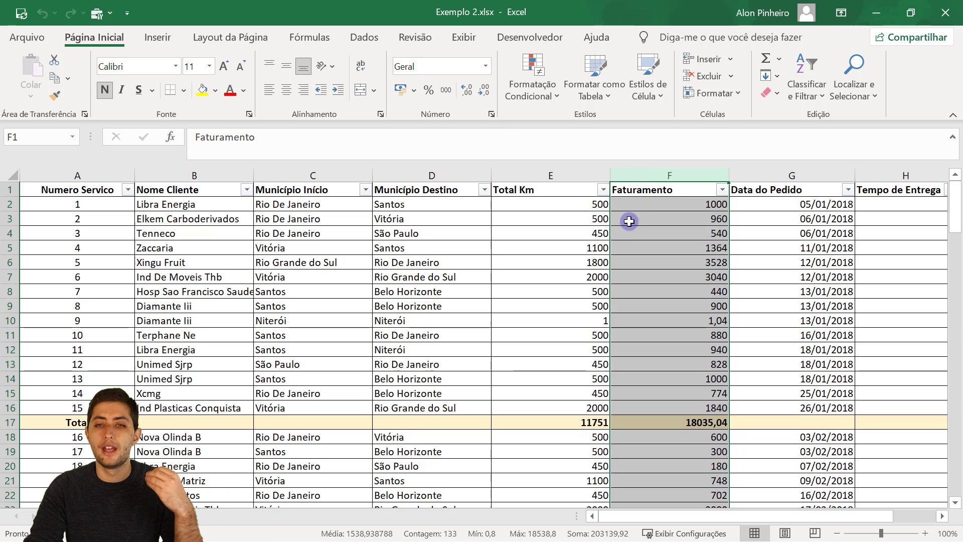
pyautogui.click(580, 174)
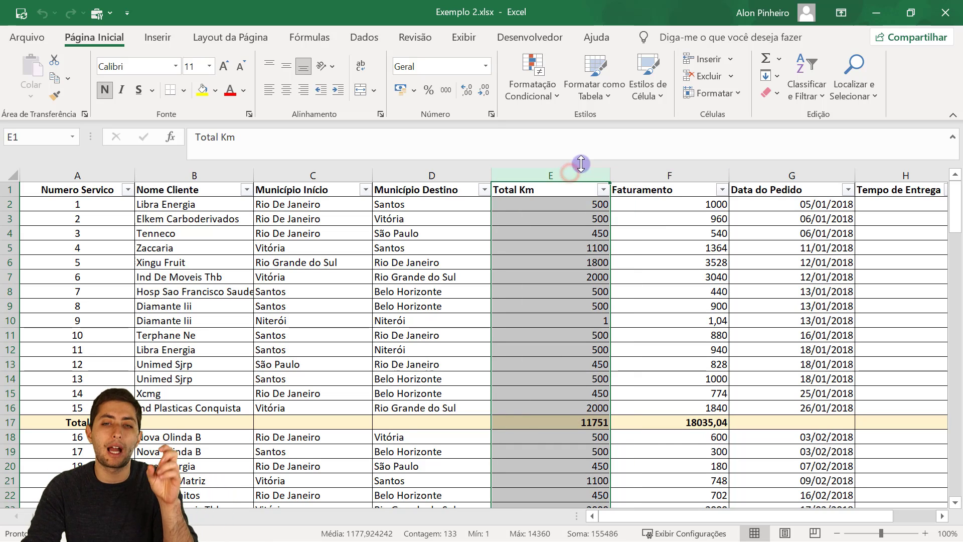
pyautogui.moveTo(573, 202); pyautogui.dragTo(558, 411)
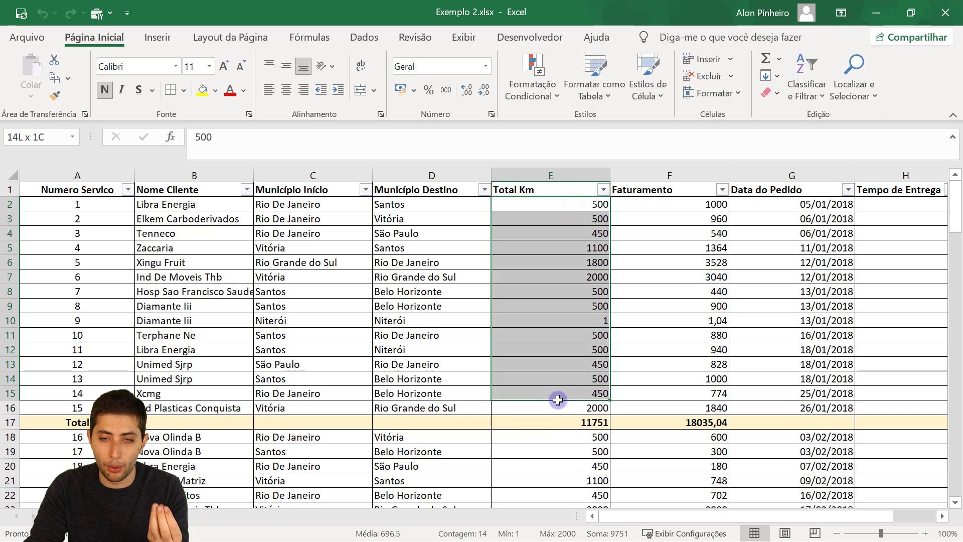
pyautogui.click(562, 422)
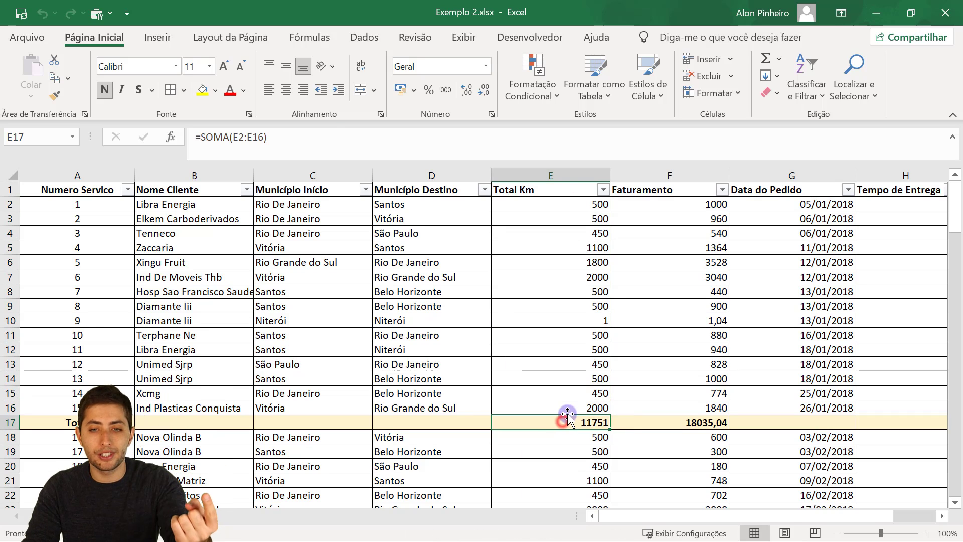
pyautogui.scroll(-3, 569, 412)
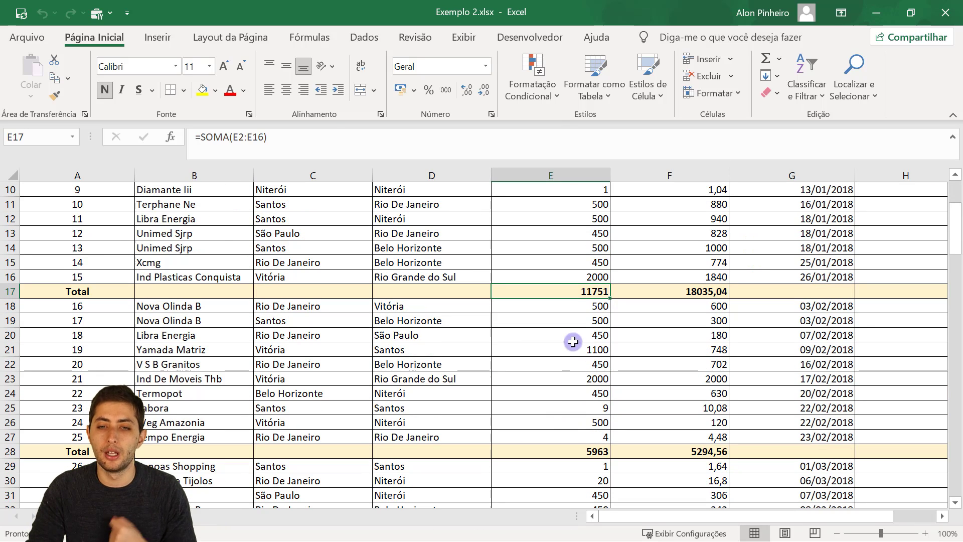
pyautogui.moveTo(581, 305); pyautogui.dragTo(576, 437)
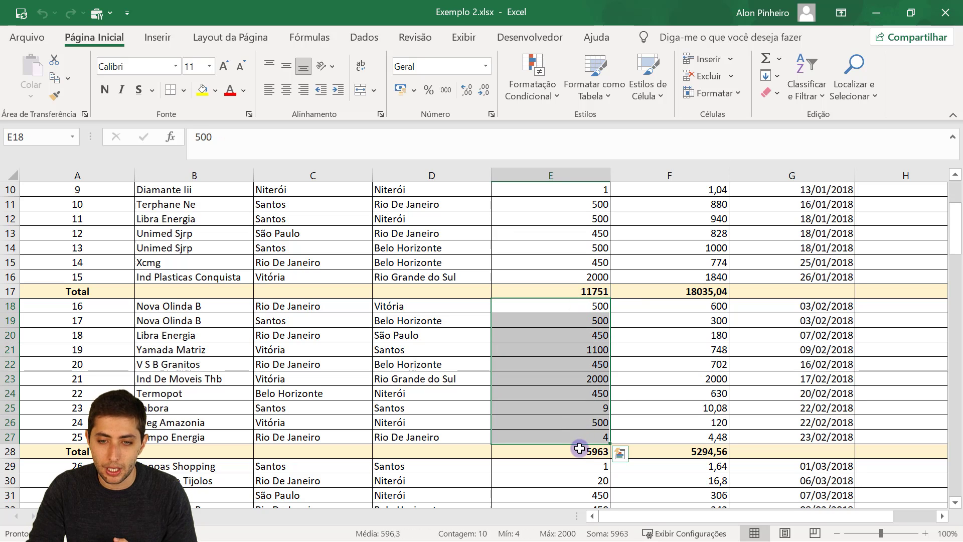
pyautogui.click(581, 451)
pyautogui.scroll(-2, 586, 430)
pyautogui.scroll(4, 585, 429)
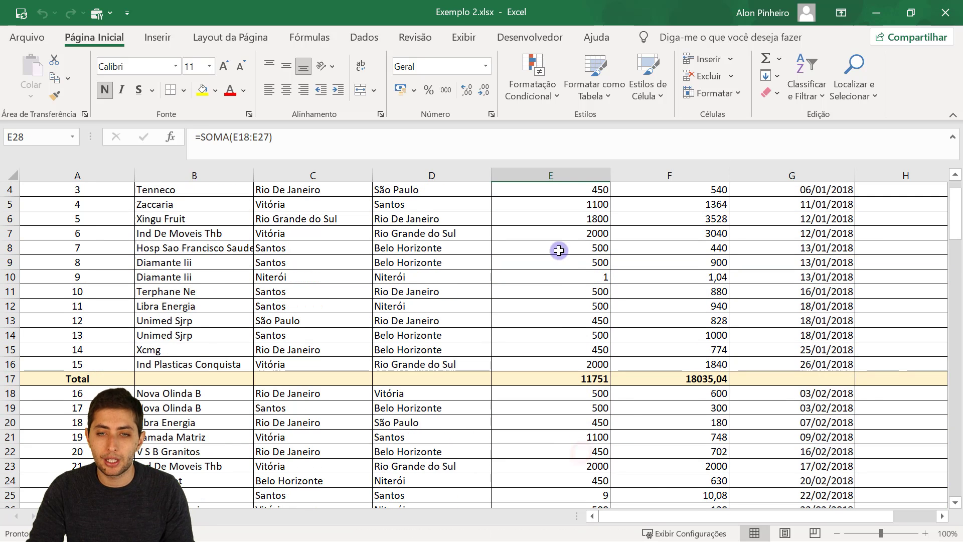
pyautogui.click(563, 182)
pyautogui.hotkey('ctrl', 'shift', 'Down')
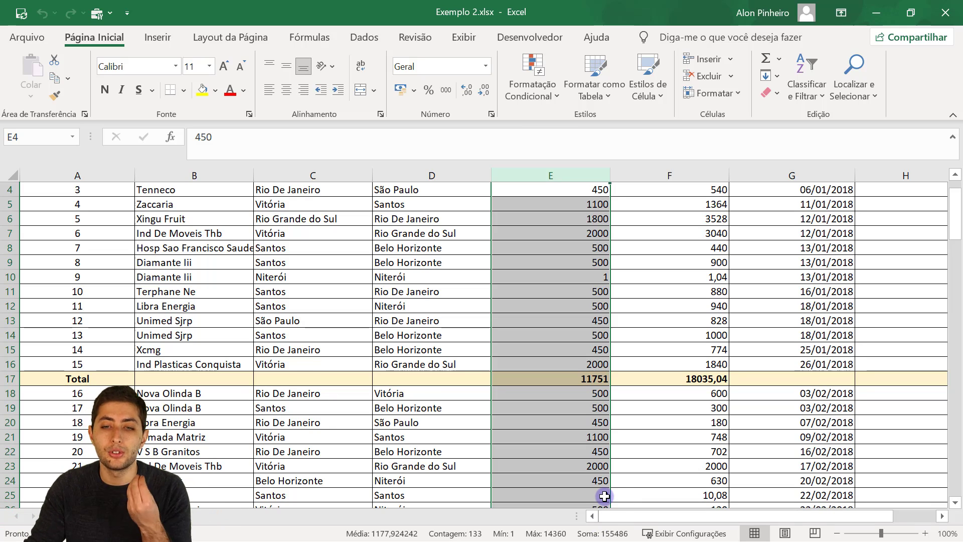
pyautogui.scroll(1, 605, 496)
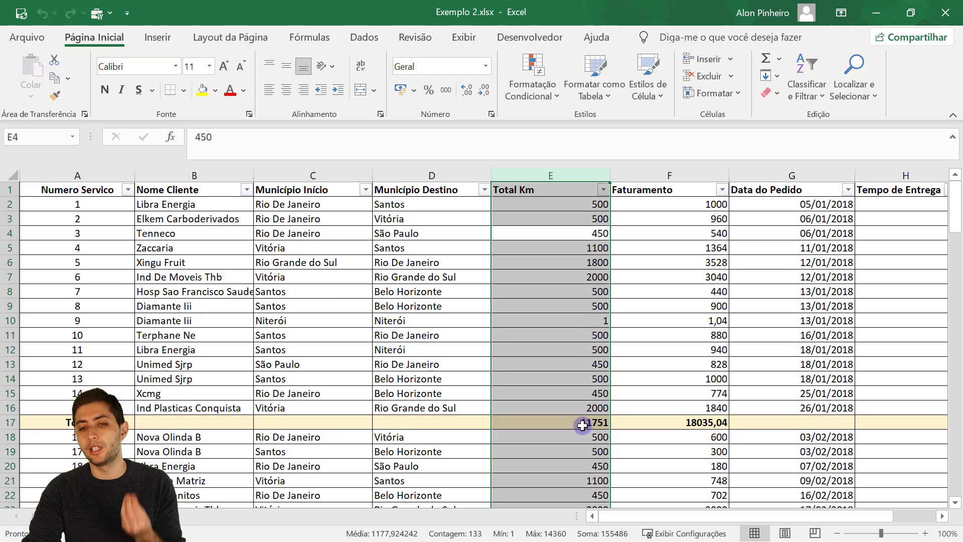
pyautogui.click(579, 423)
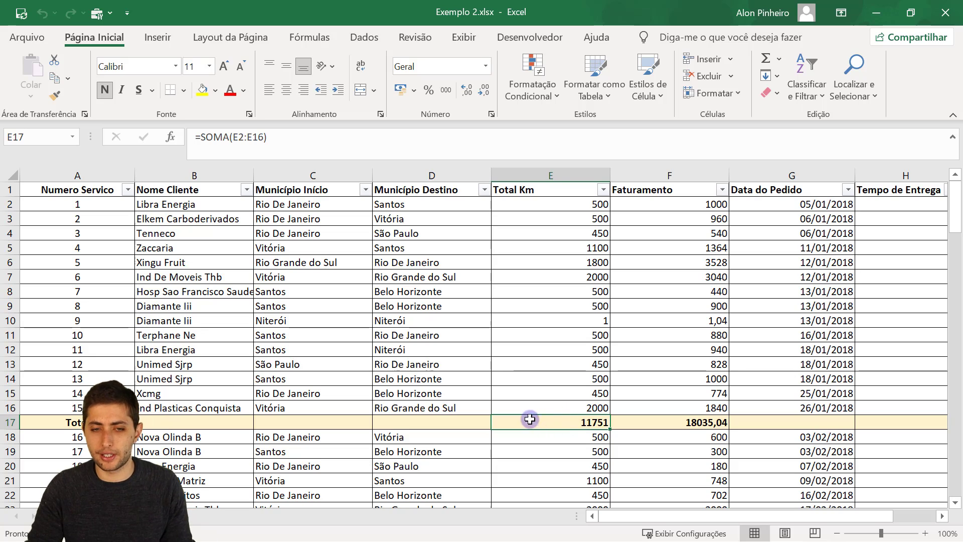
pyautogui.scroll(-1, 445, 388)
pyautogui.click(10, 378)
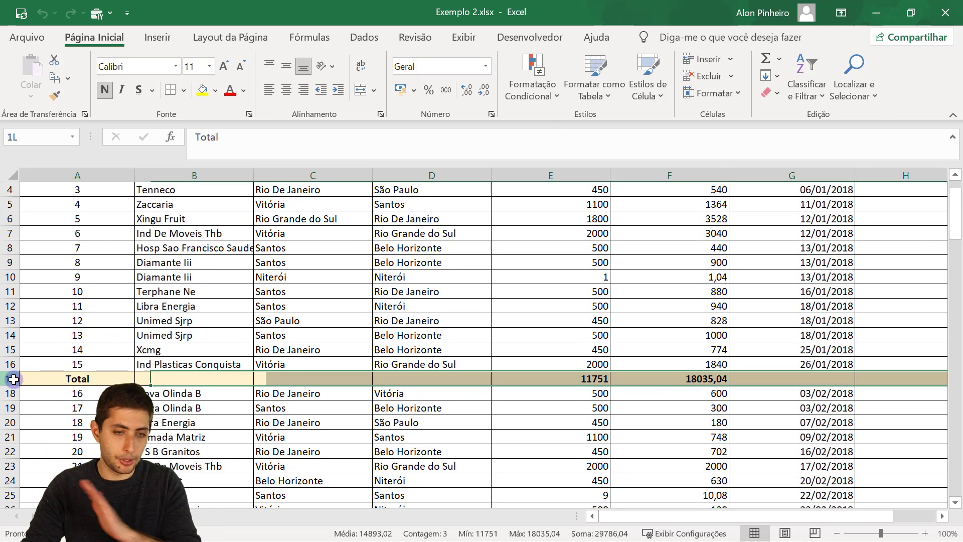
pyautogui.scroll(-3, 47, 390)
pyautogui.scroll(-2, 47, 391)
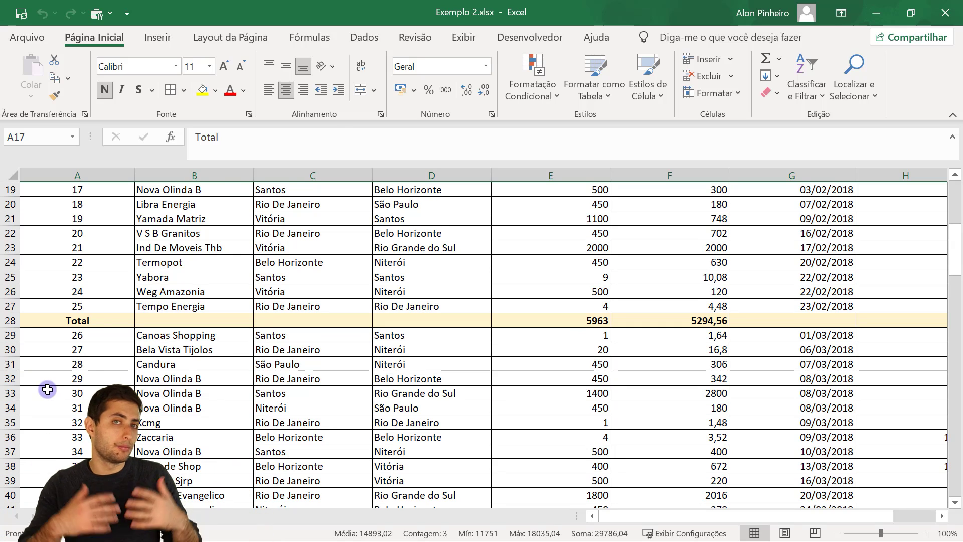
pyautogui.hotkey('ctrl', 'Home')
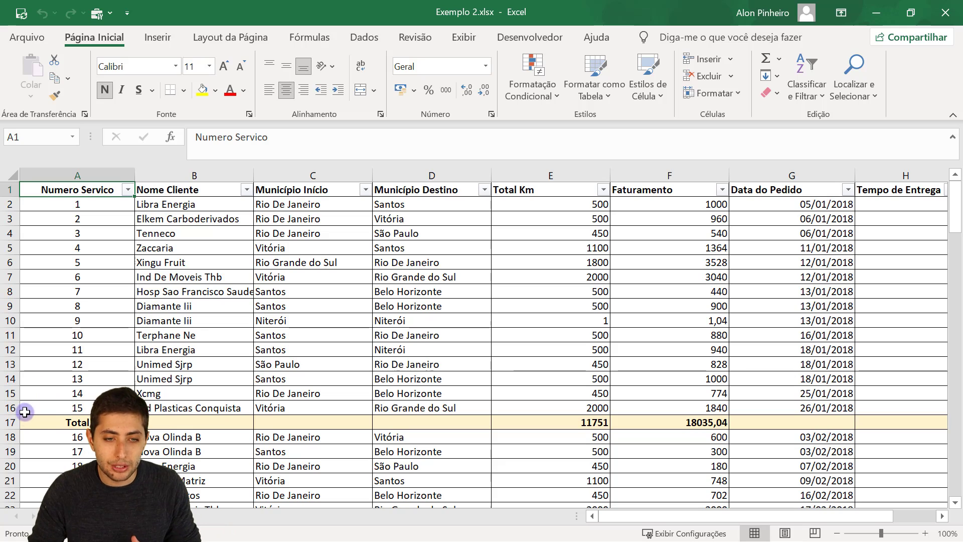
# Point out the row-17 Total row and select a block of service rows above it
pyautogui.click(39, 428)
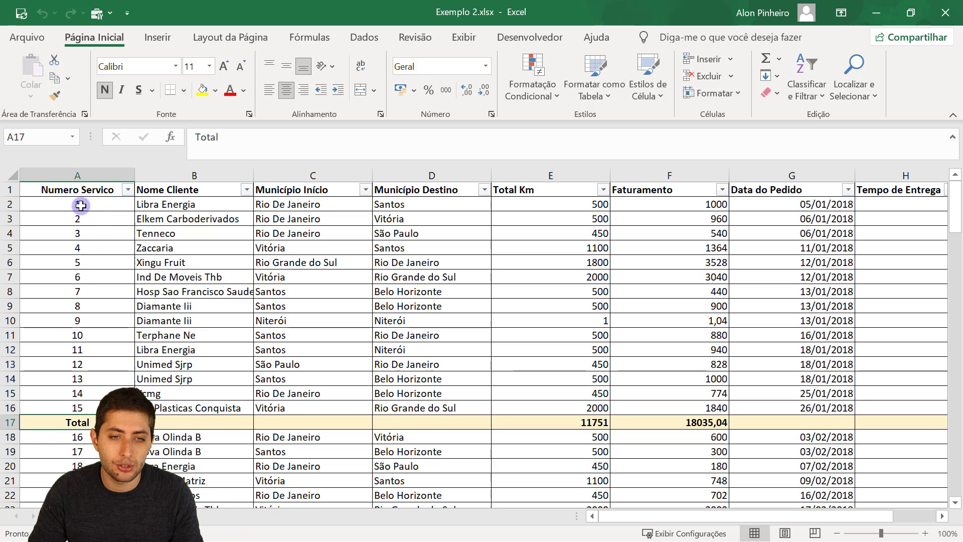
pyautogui.moveTo(79, 204)
pyautogui.mouseDown()
pyautogui.moveTo(426, 428)
pyautogui.moveTo(507, 416)
pyautogui.mouseUp()
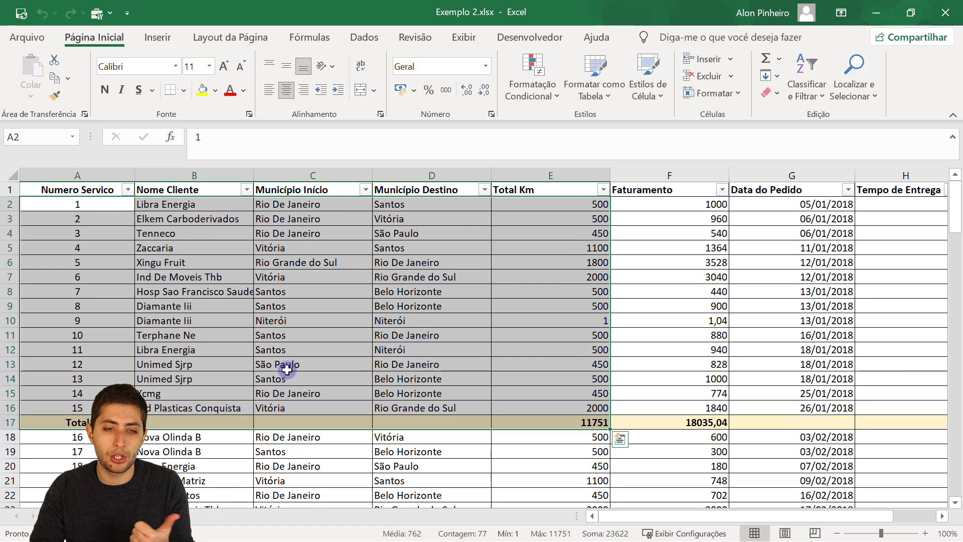
pyautogui.click(237, 382)
pyautogui.scroll(-2, 150, 401)
pyautogui.scroll(2, 151, 402)
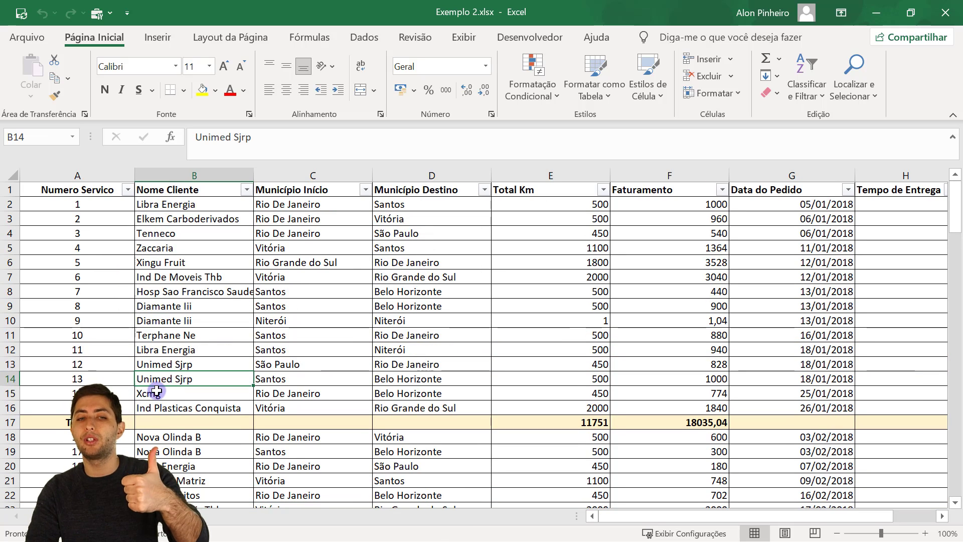
pyautogui.click(75, 422)
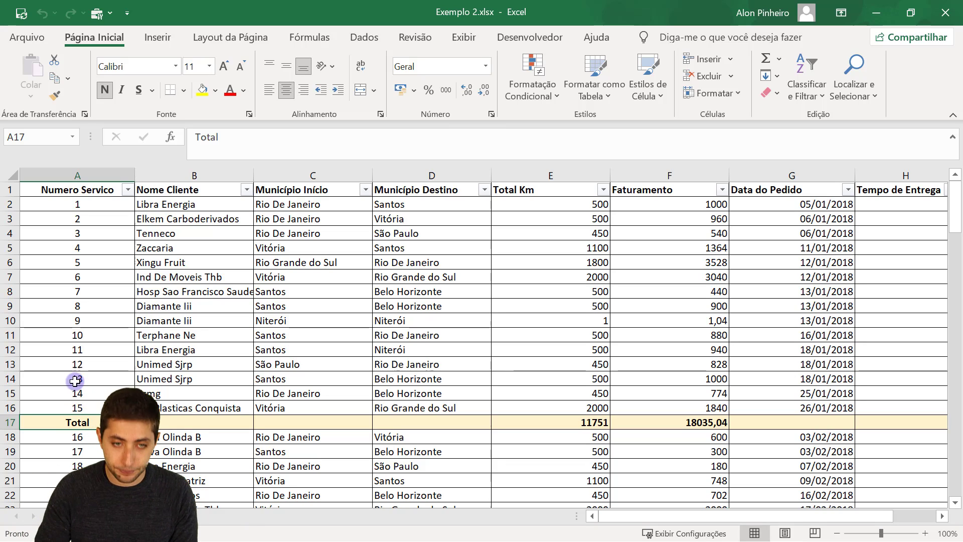
# Check the Total Km subtotal formula, then close Exemplo 2.xlsx and return to Power BI Desktop
pyautogui.click(96, 196)
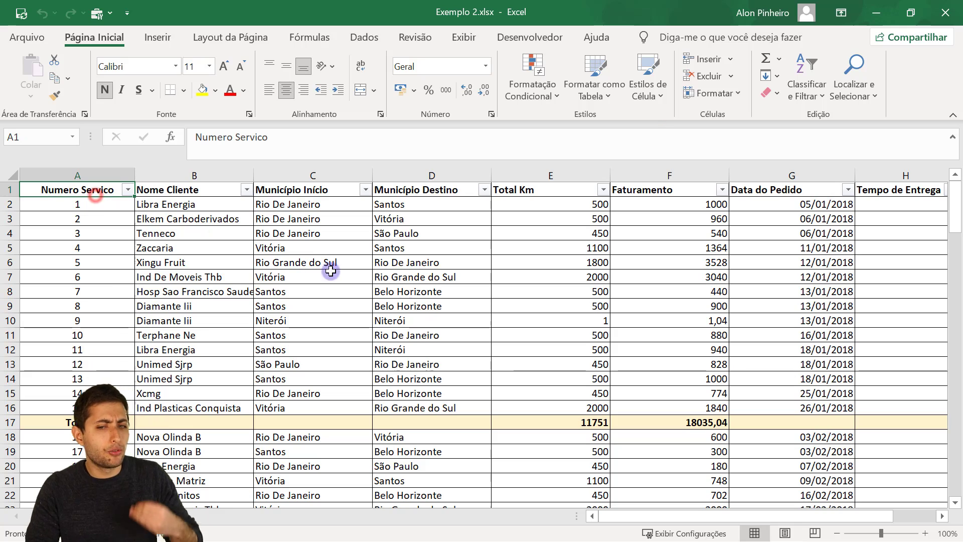
pyautogui.click(533, 426)
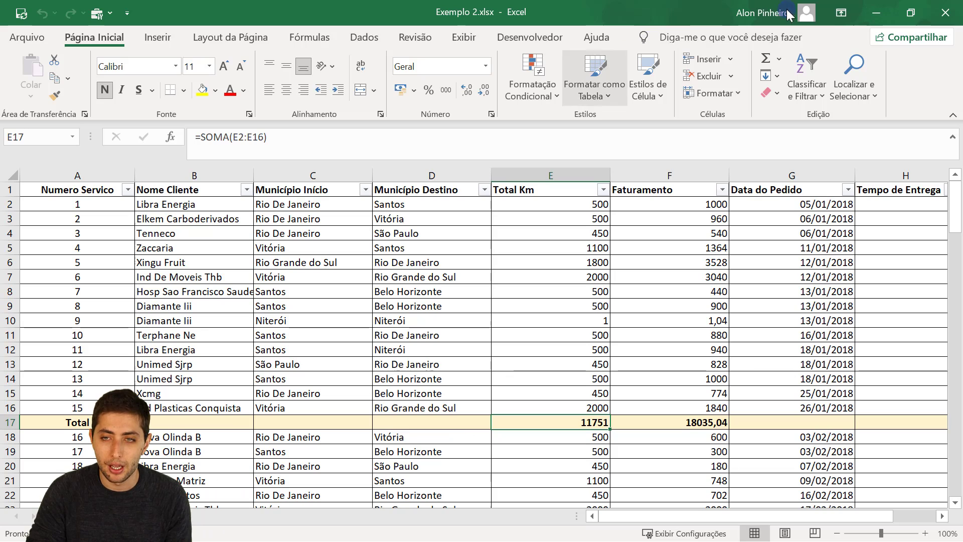
pyautogui.click(955, 13)
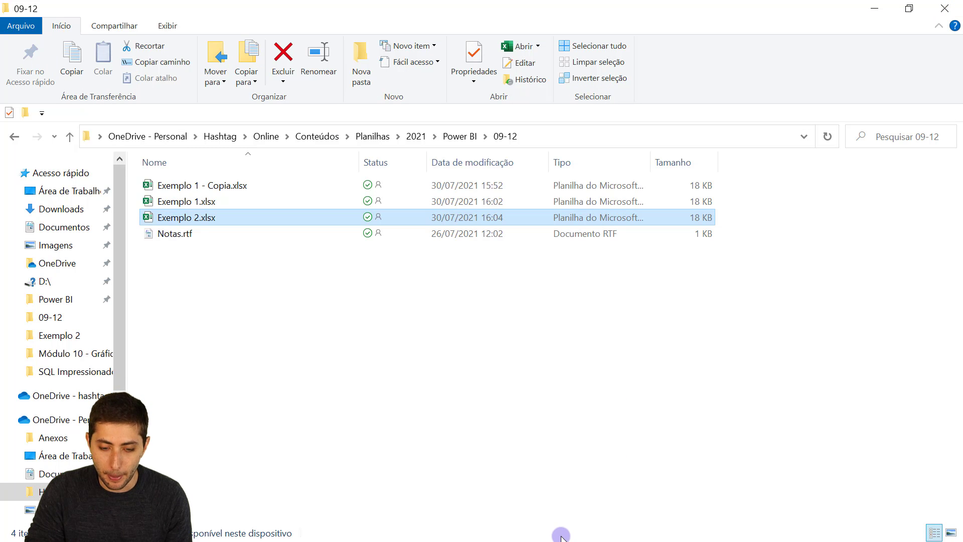
pyautogui.hotkey('alt', 'Tab')
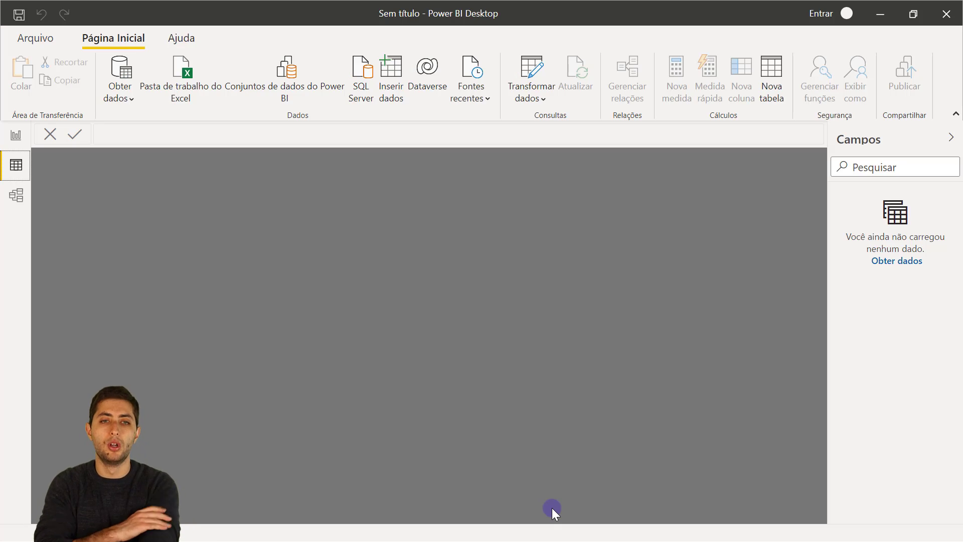
# Connect to the Excel workbook Exemplo 2.xlsx as a new data source
pyautogui.click(165, 65)
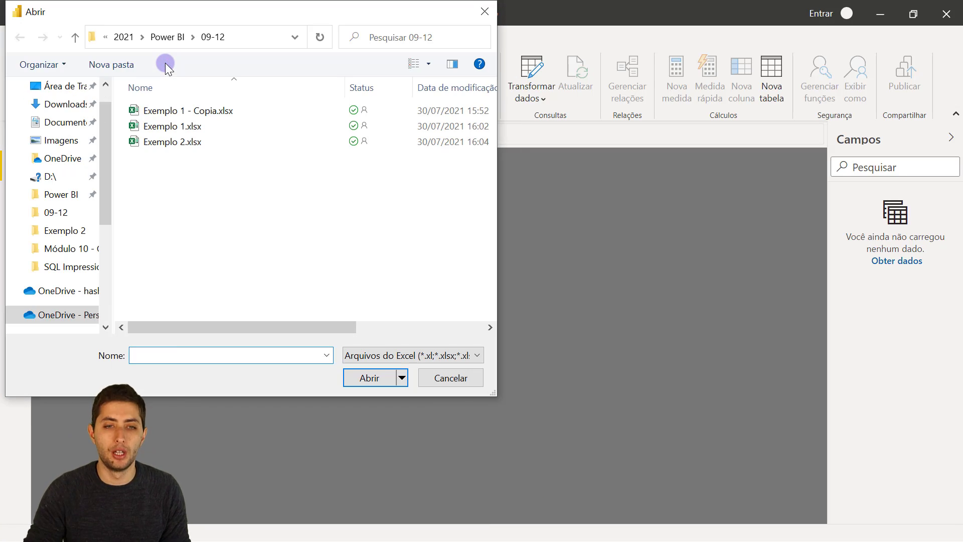
pyautogui.click(198, 142)
pyautogui.click(370, 378)
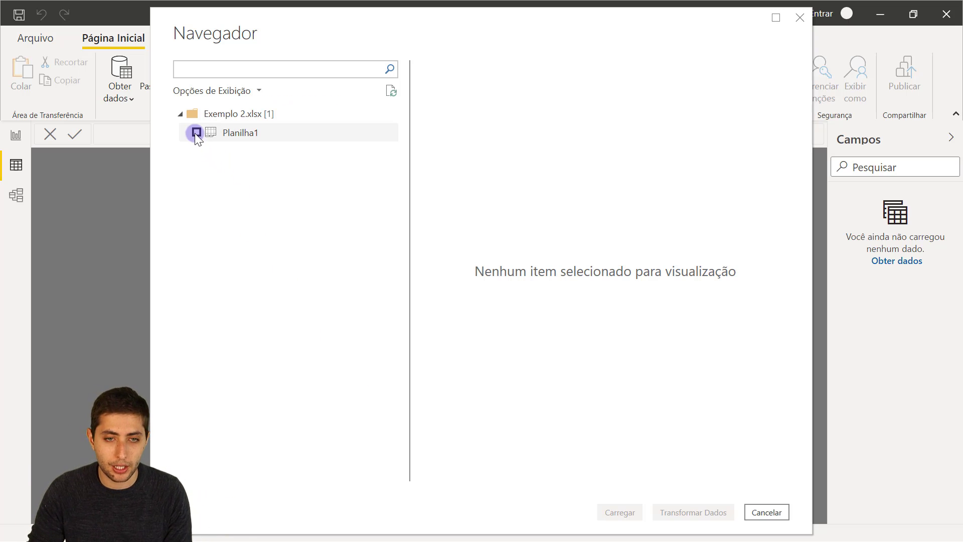
# Select the Planilha1 sheet in the Navegador and send it to Power Query for transformation
pyautogui.click(196, 132)
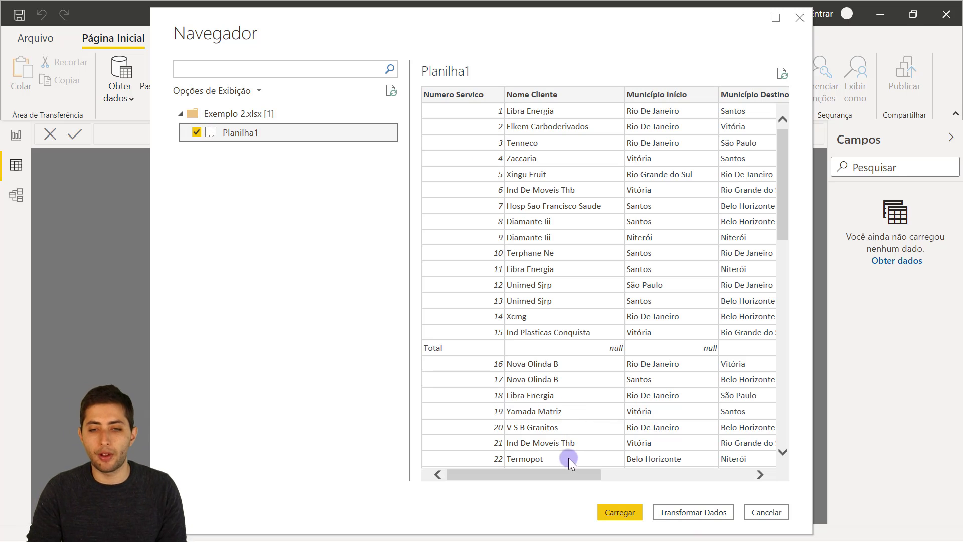
pyautogui.moveTo(573, 475)
pyautogui.mouseDown()
pyautogui.moveTo(591, 477)
pyautogui.moveTo(579, 472)
pyautogui.mouseUp()
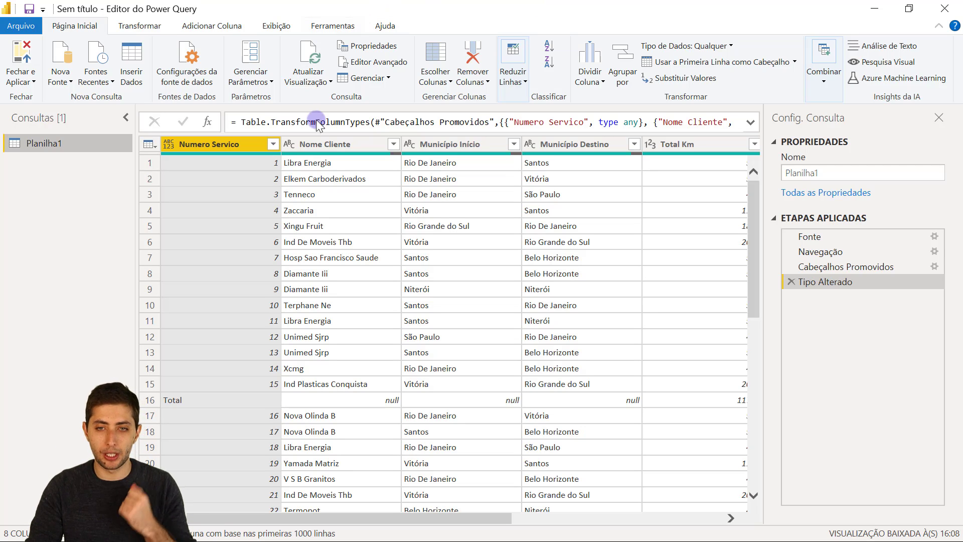
# Change the query name in Config. Consulta from Planilha1 to BaseTransportes
pyautogui.doubleClick(840, 172)
pyautogui.write('BaseTransportes')
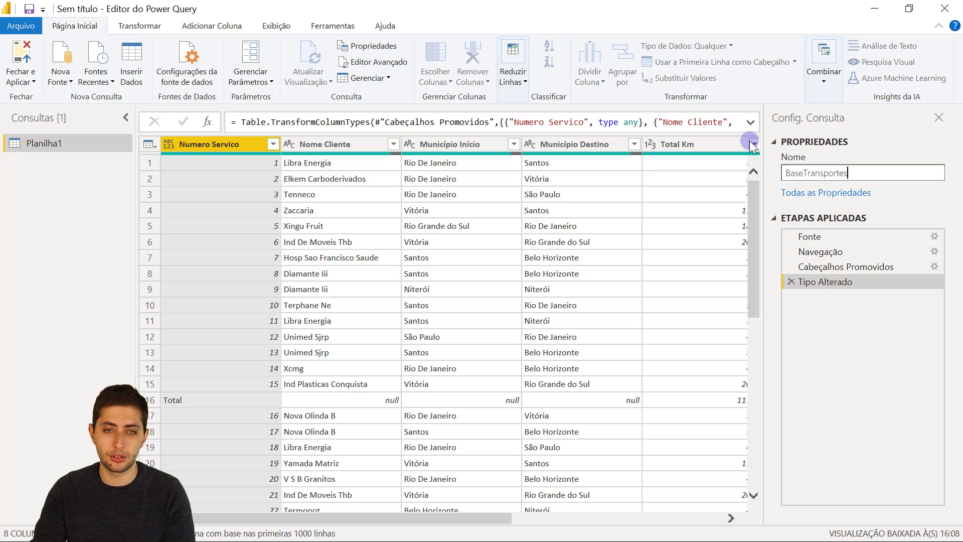
pyautogui.press('Return')
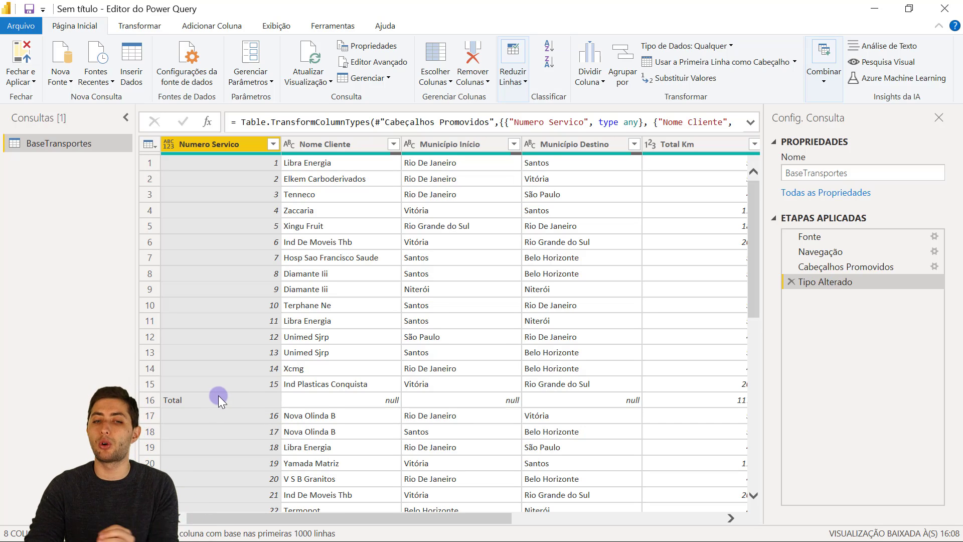
# Scroll through the data and preview the stray Total record in row 16
pyautogui.scroll(-1, 215, 394)
pyautogui.click(150, 345)
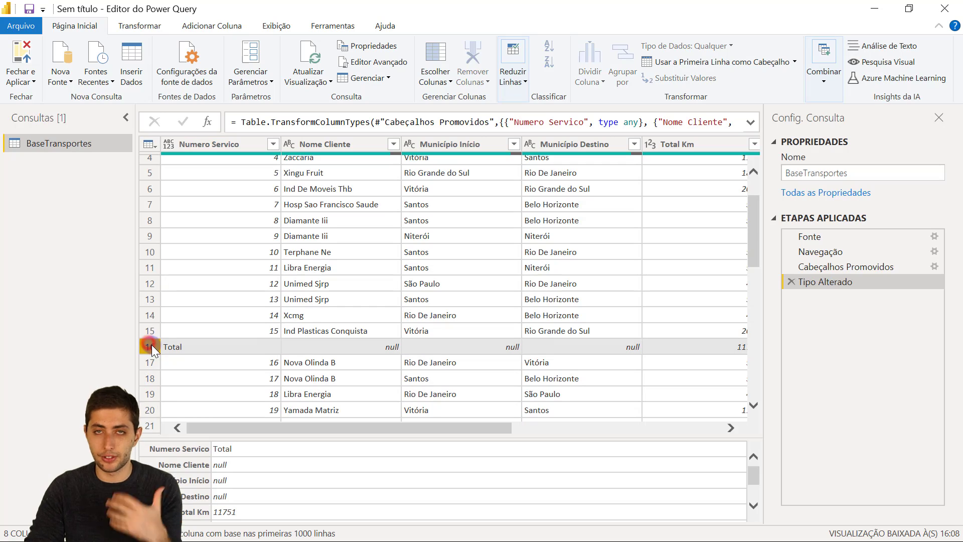
pyautogui.scroll(-2, 226, 339)
pyautogui.scroll(-5, 225, 338)
pyautogui.scroll(3, 225, 338)
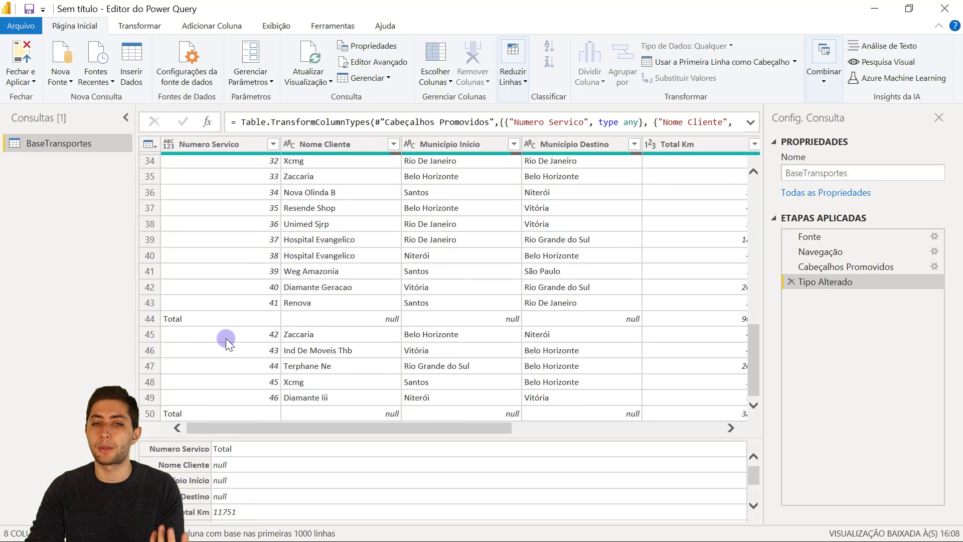
pyautogui.scroll(1, 226, 338)
pyautogui.scroll(2, 226, 338)
pyautogui.scroll(1, 226, 338)
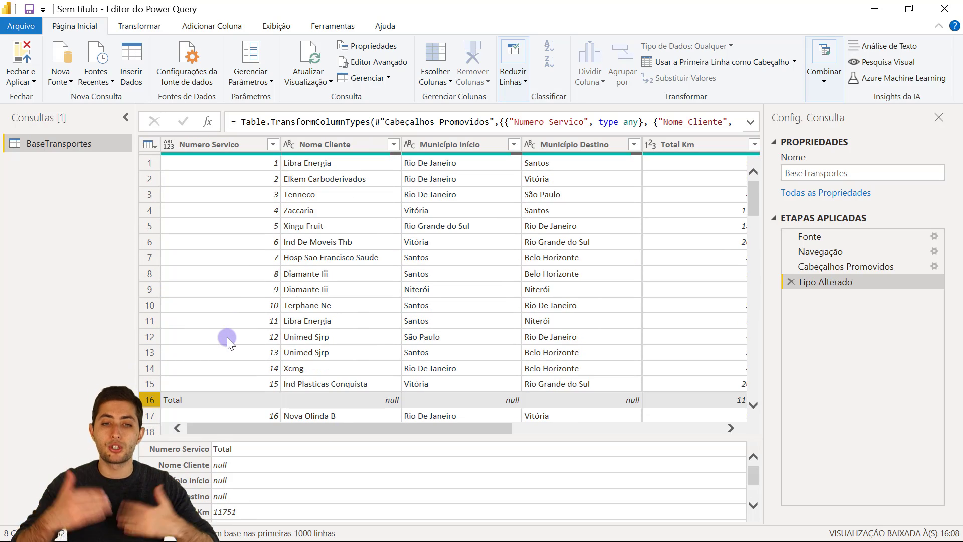
pyautogui.scroll(-2, 226, 339)
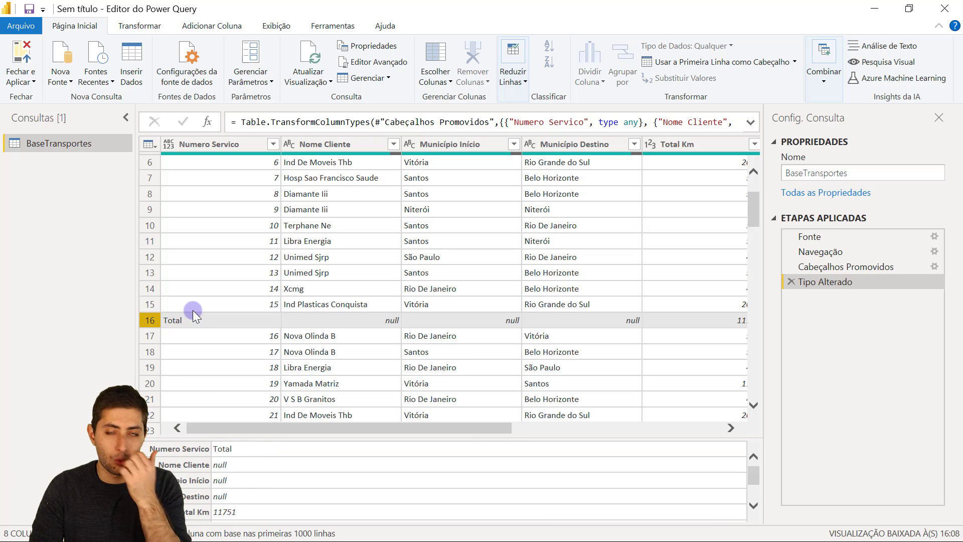
# Recheck row 16's Total record (null client, 11751 Total Km) and select the Numero Servico column
pyautogui.click(219, 143)
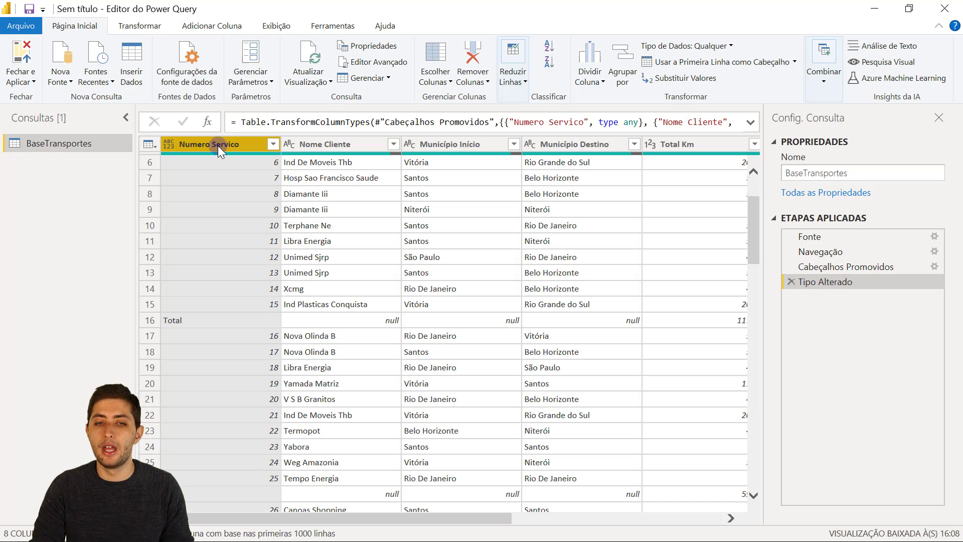
pyautogui.click(197, 315)
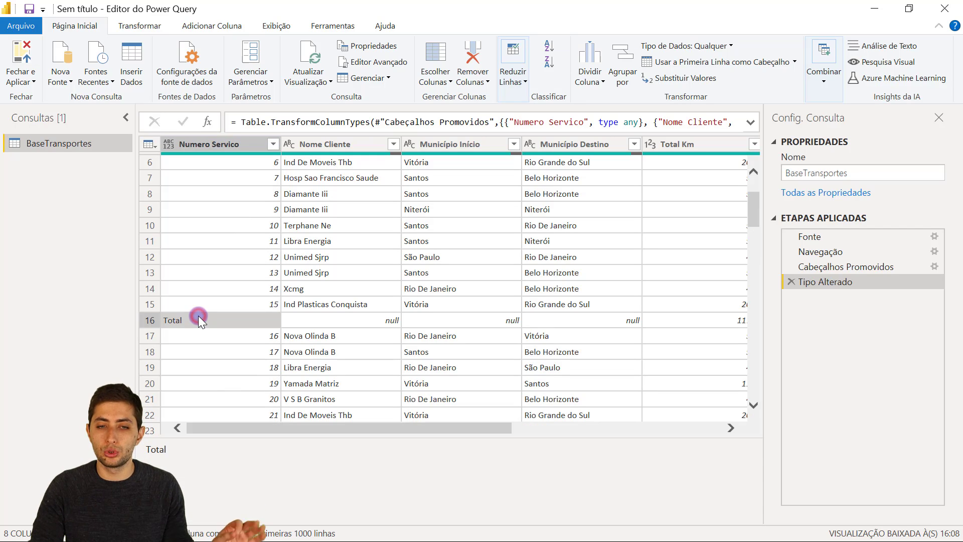
pyautogui.click(152, 320)
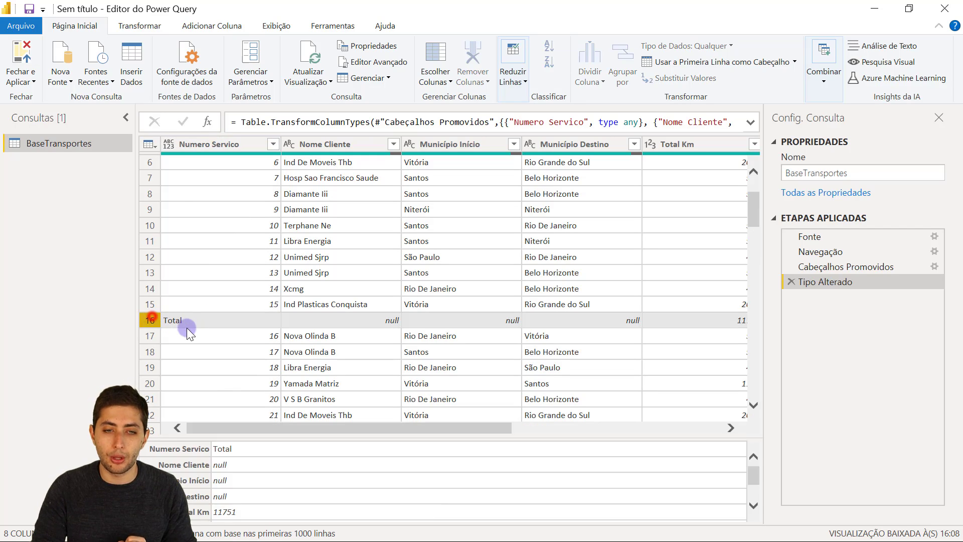
pyautogui.click(224, 150)
# Browse the Numero Servico filter dropdown's value list, closing it without filtering
pyautogui.rightClick(256, 143)
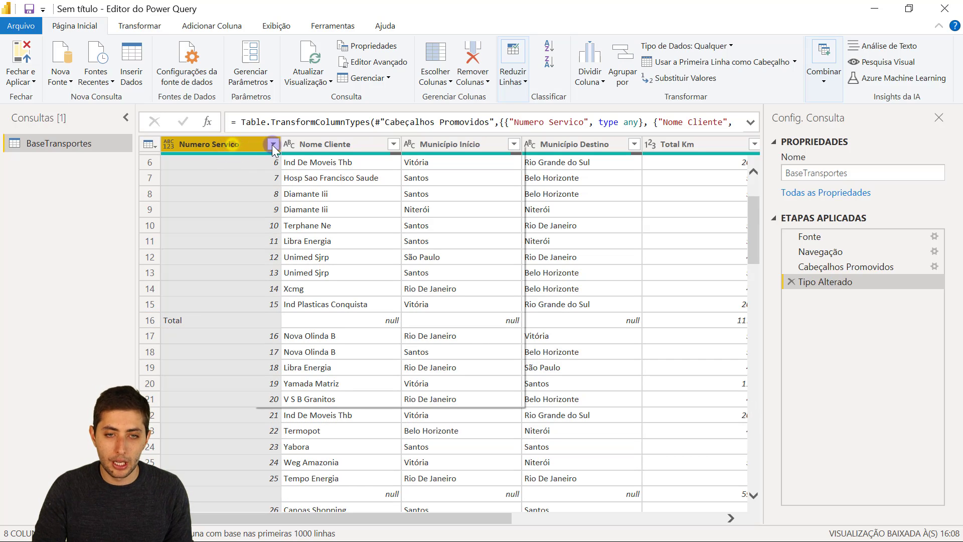
pyautogui.click(246, 143)
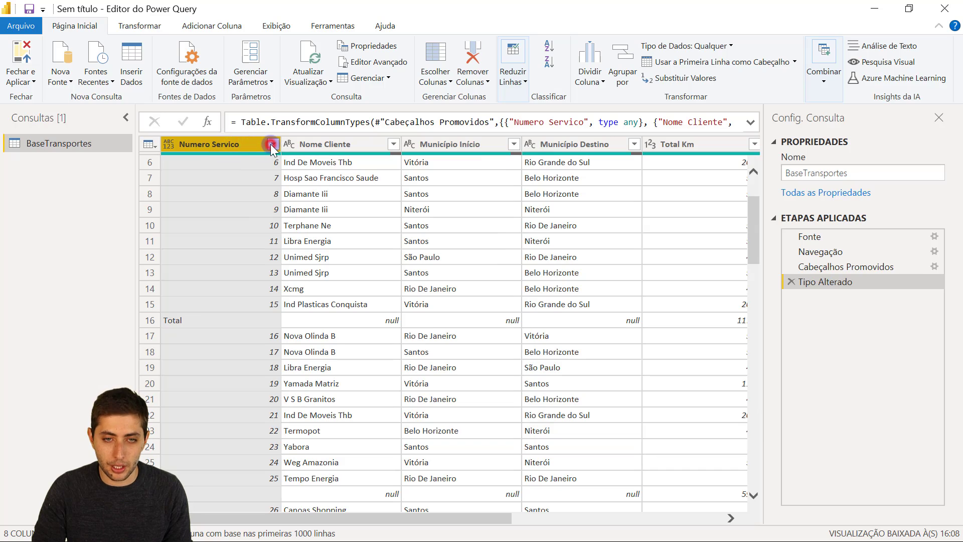
pyautogui.click(271, 145)
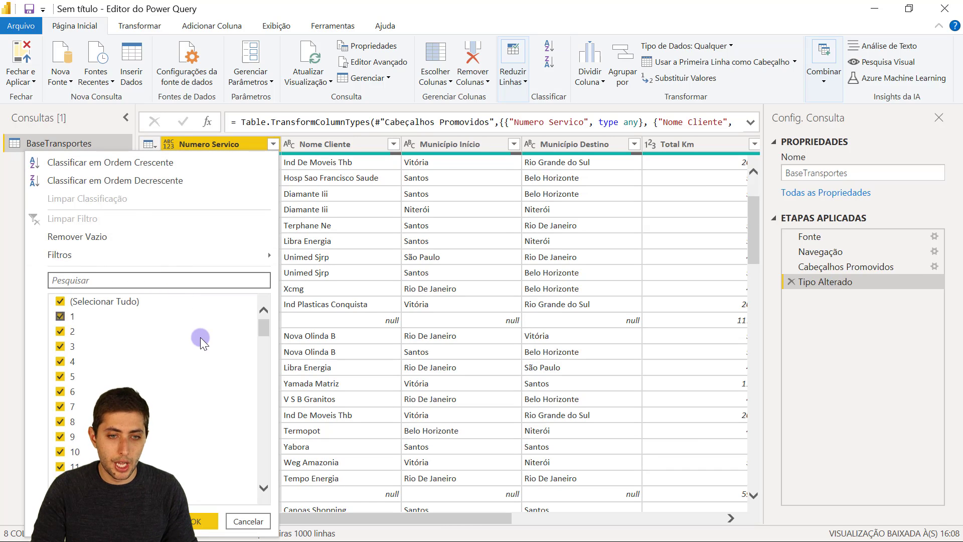
pyautogui.scroll(-2, 205, 342)
pyautogui.scroll(-2, 205, 342)
pyautogui.scroll(-1, 205, 342)
pyautogui.scroll(5, 205, 343)
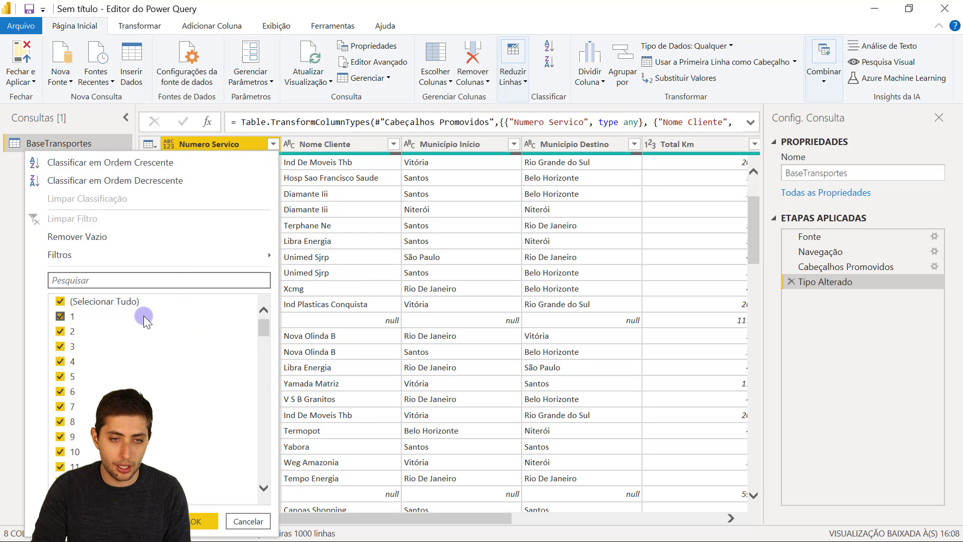
pyautogui.scroll(-5, 155, 316)
pyautogui.scroll(5, 169, 314)
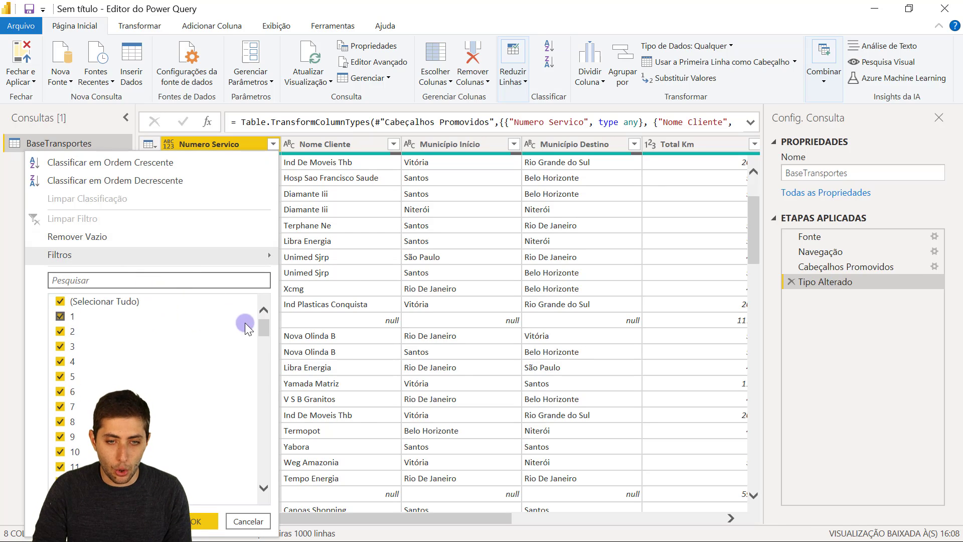
pyautogui.moveTo(266, 332); pyautogui.dragTo(268, 371)
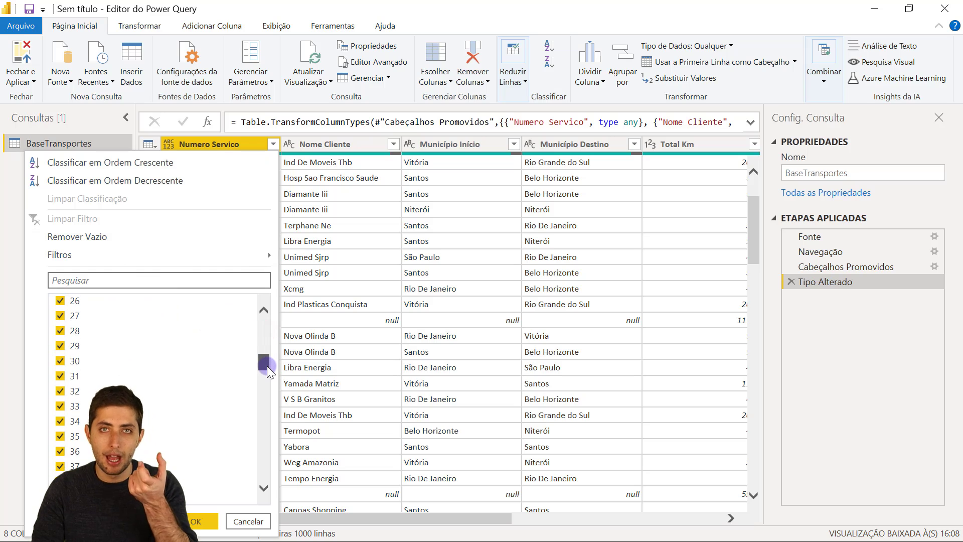
pyautogui.click(251, 522)
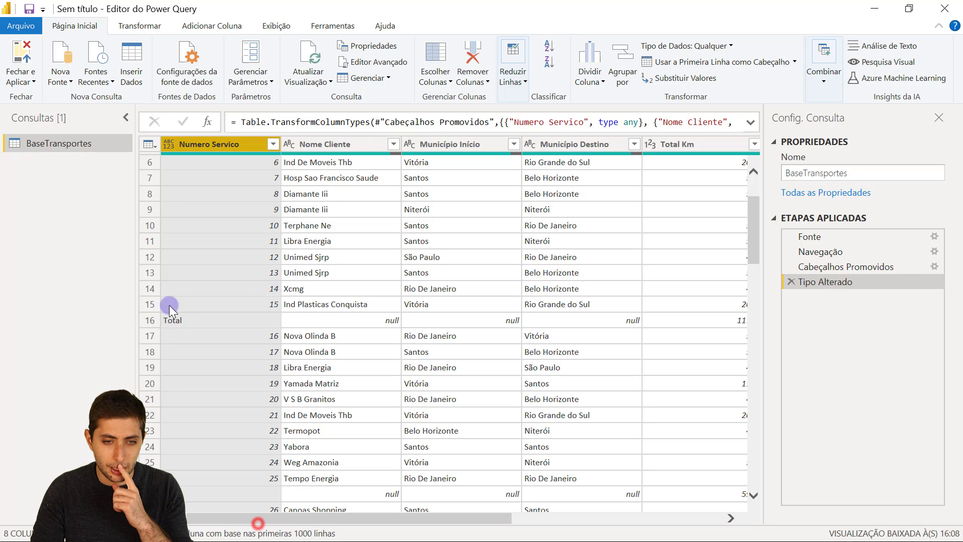
# Choose the 'Diferente de...' text filter on Numero Servico to open Filtrar Linhas
pyautogui.click(273, 144)
pyautogui.moveTo(262, 324); pyautogui.dragTo(271, 490)
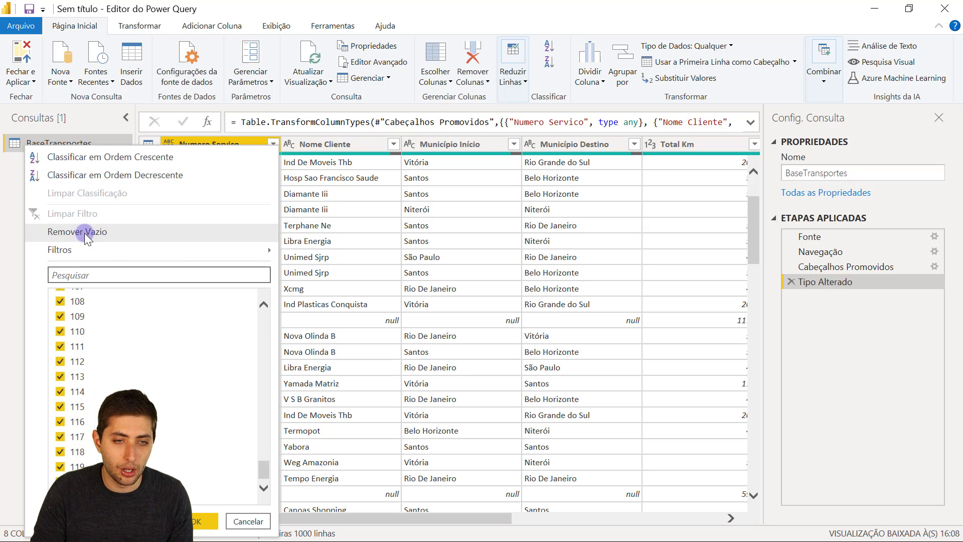
pyautogui.moveTo(68, 249)
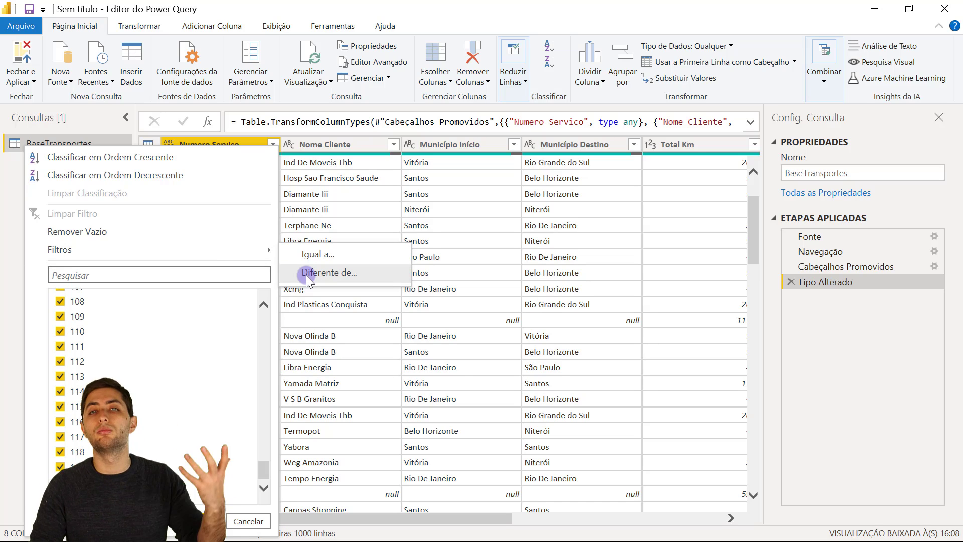
pyautogui.click(307, 272)
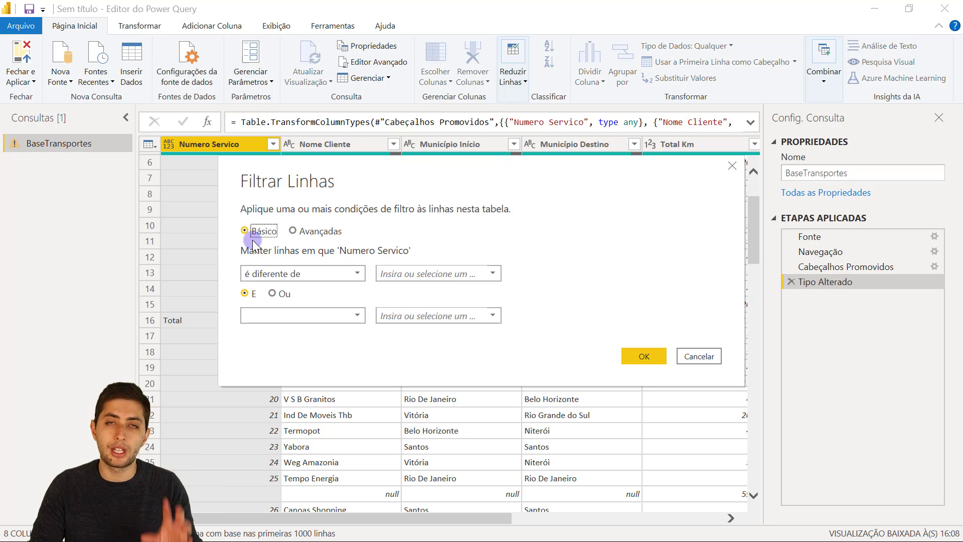
# Filter out rows where Numero Servico equals 'Total' and confirm the row is gone
pyautogui.click(404, 275)
pyautogui.write('Total')
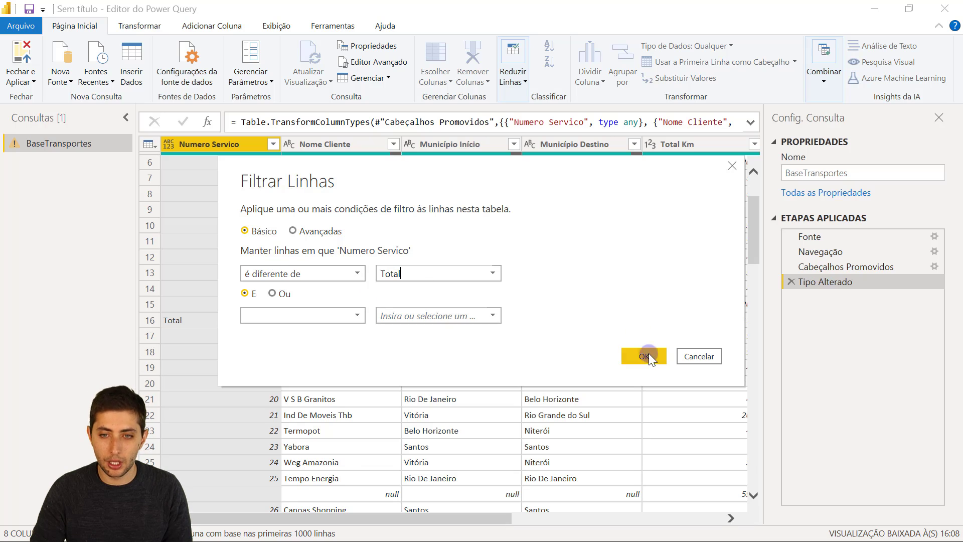
pyautogui.click(648, 354)
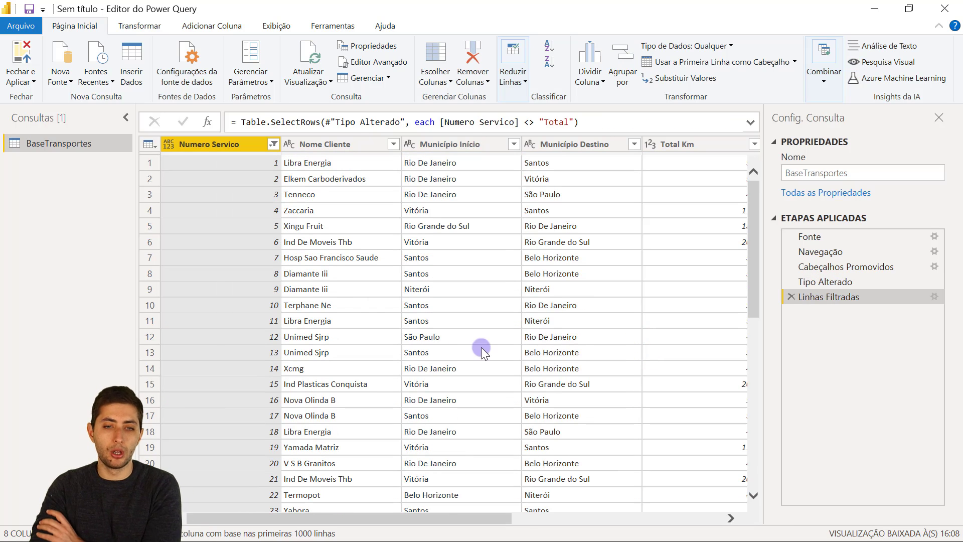
pyautogui.scroll(-1, 276, 351)
pyautogui.scroll(-2, 277, 359)
pyautogui.scroll(-2, 277, 359)
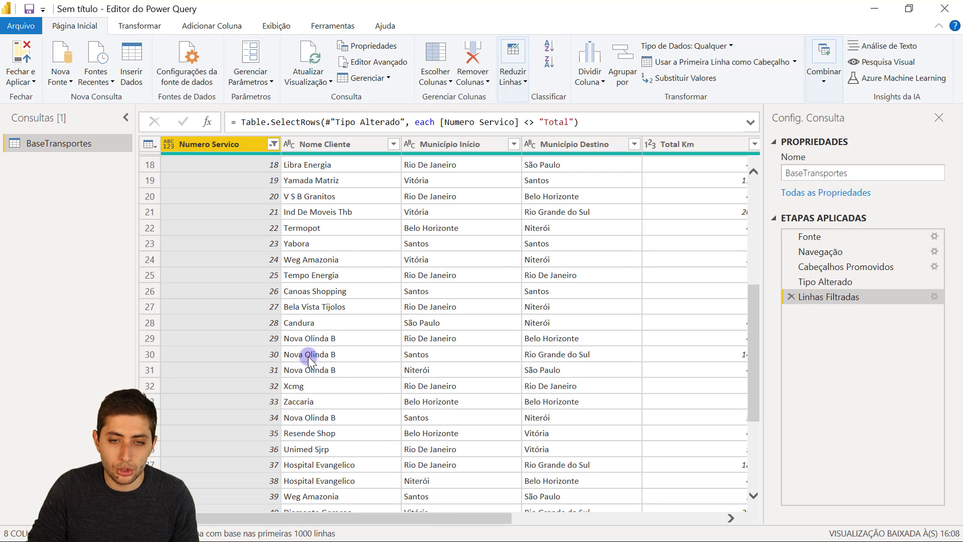
pyautogui.moveTo(435, 517); pyautogui.dragTo(357, 445)
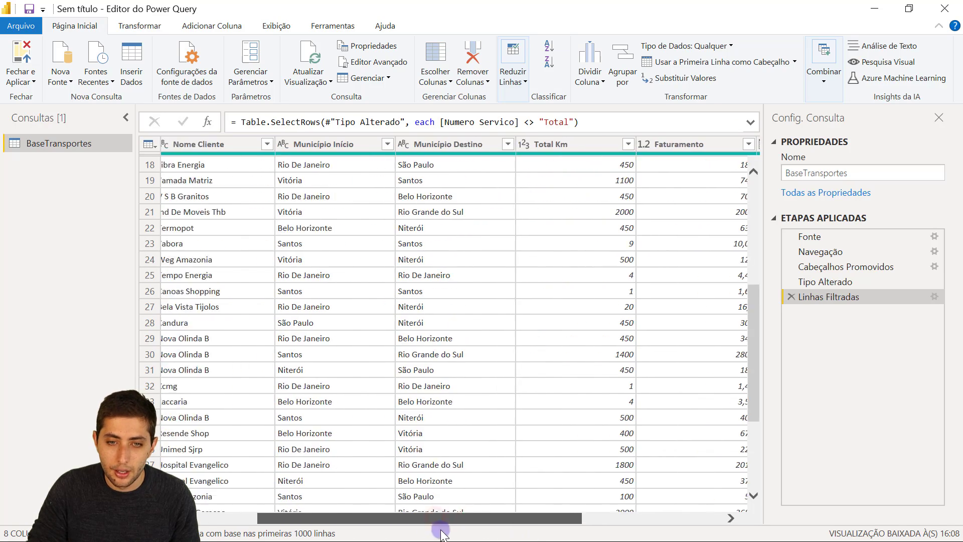
pyautogui.scroll(-5, 357, 444)
pyautogui.scroll(-5, 354, 435)
pyautogui.scroll(-5, 354, 435)
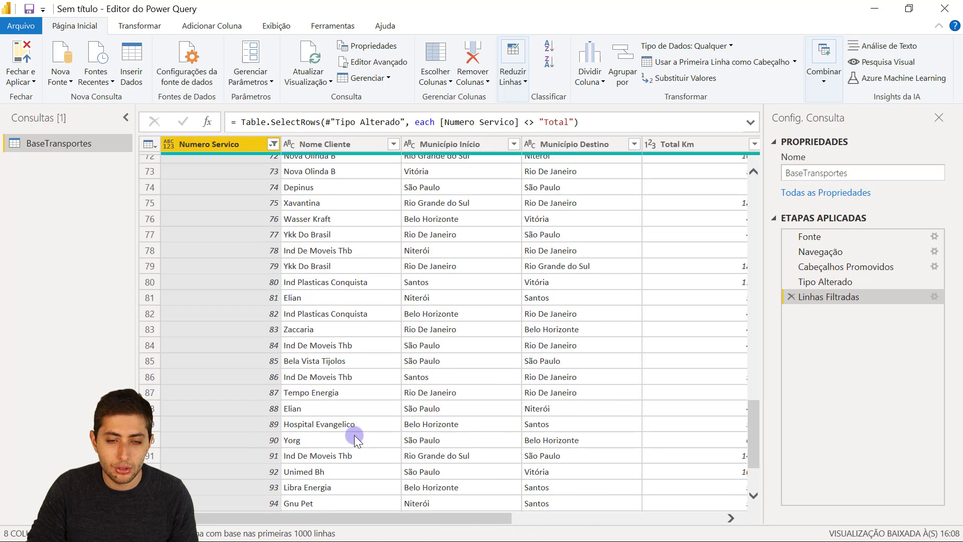
pyautogui.scroll(-5, 354, 435)
pyautogui.scroll(-7, 354, 435)
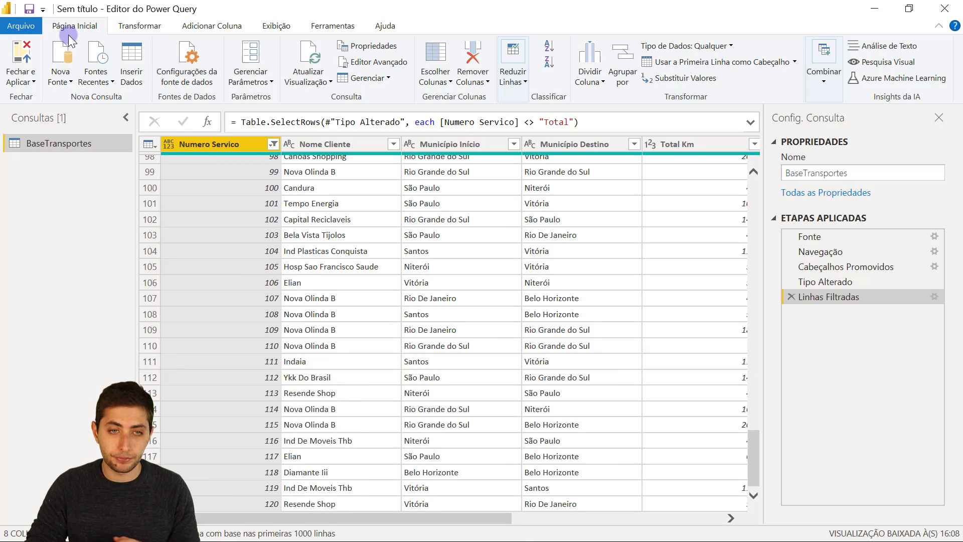
# Apply the Power Query changes and display the BaseTransportes table in the Data view
pyautogui.click(15, 56)
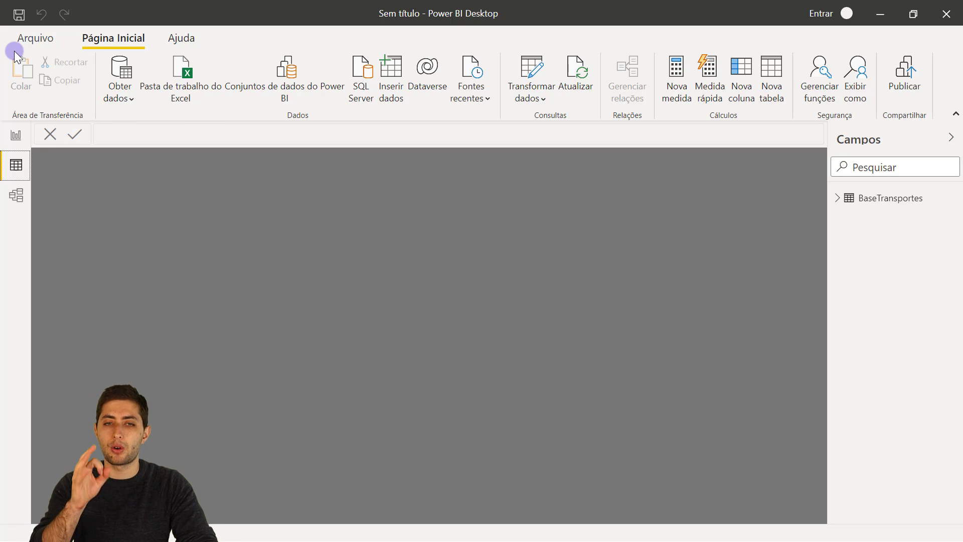
pyautogui.click(874, 201)
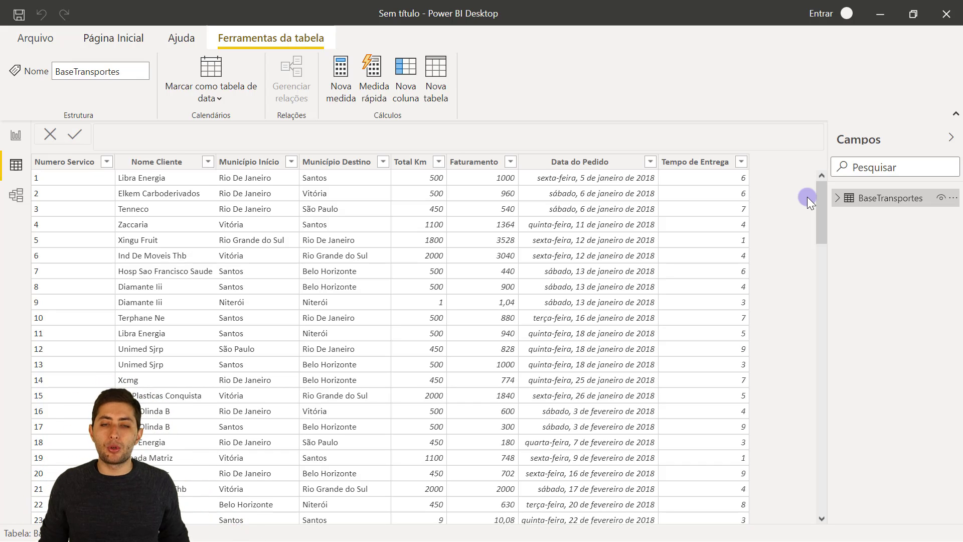
# Add the measure Faturamento Total = SUM(BaseTransportes[Faturamento]) to BaseTransportes
pyautogui.click(468, 241)
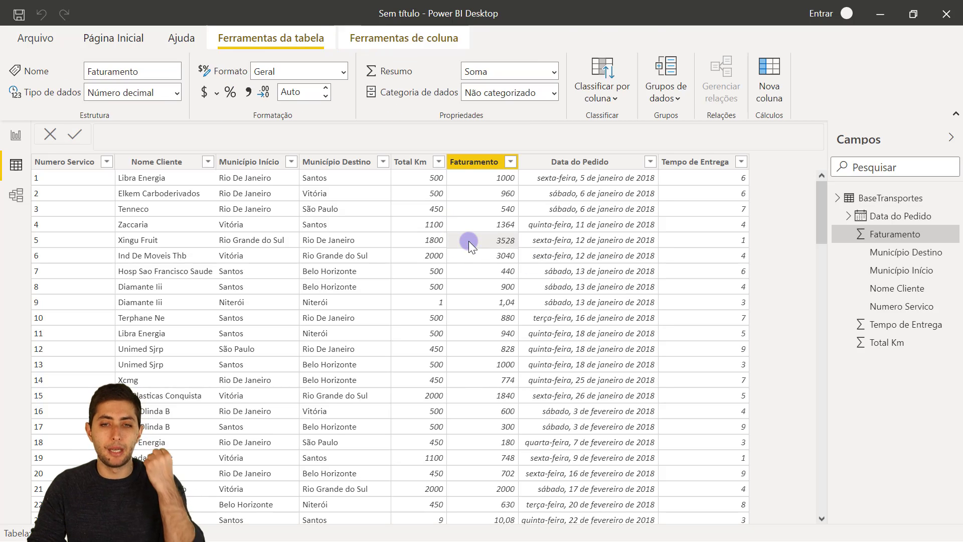
pyautogui.rightClick(468, 240)
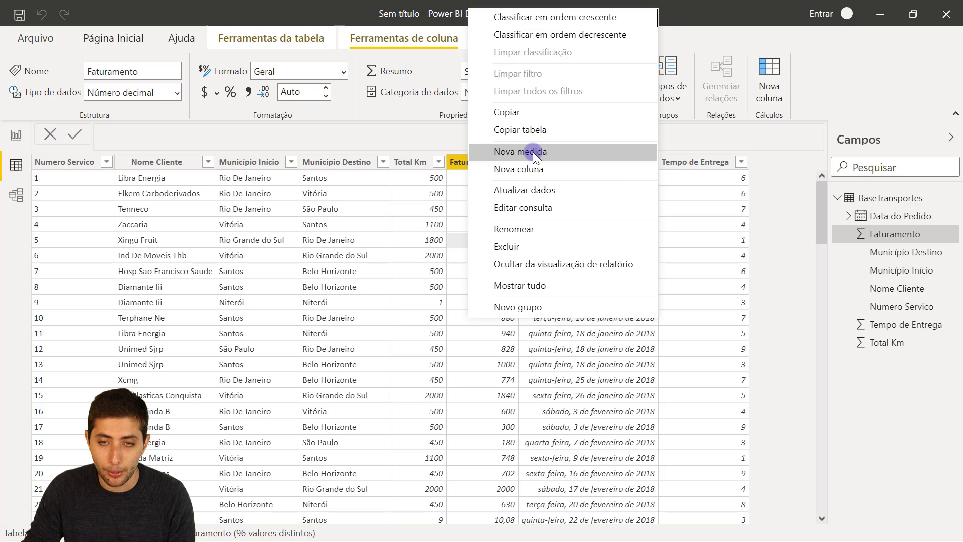
pyautogui.click(533, 152)
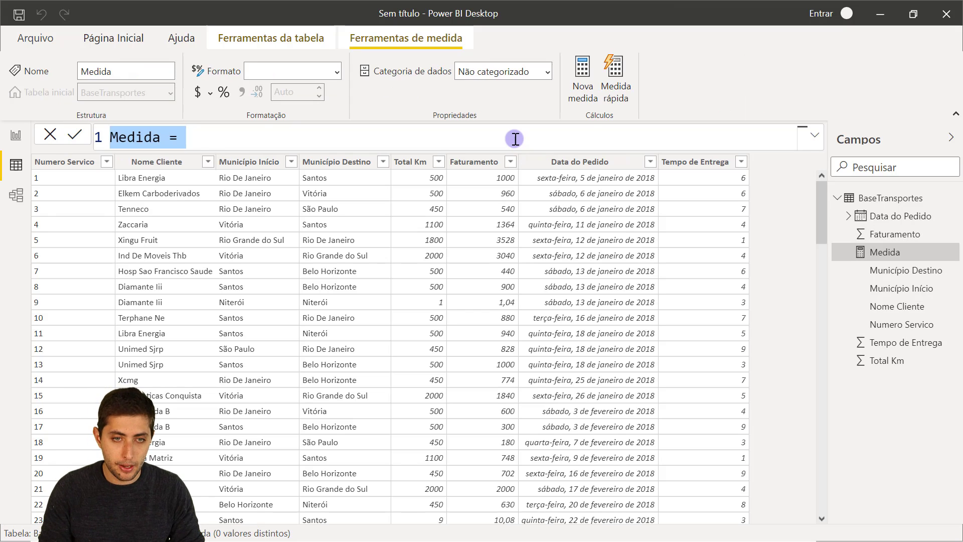
pyautogui.write('Faturamento Total')
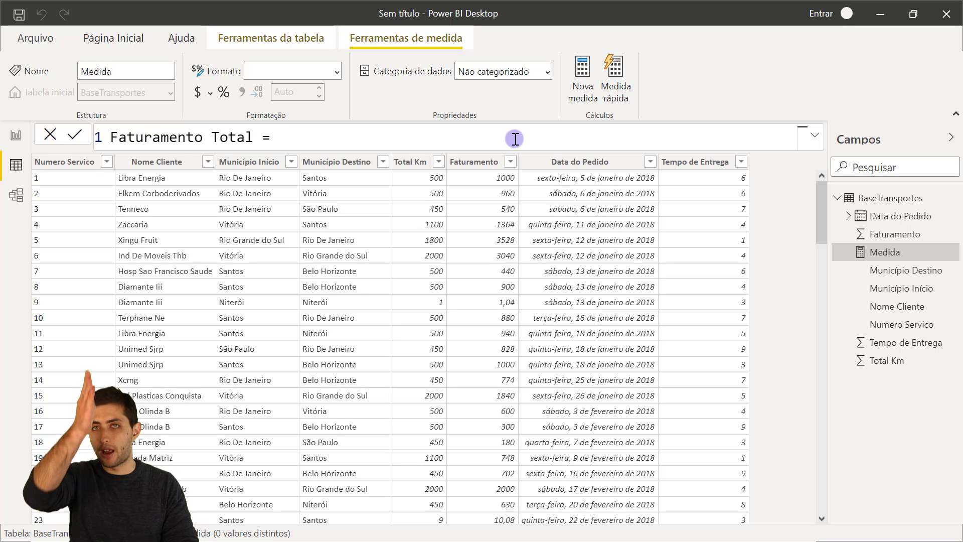
pyautogui.write('sum')
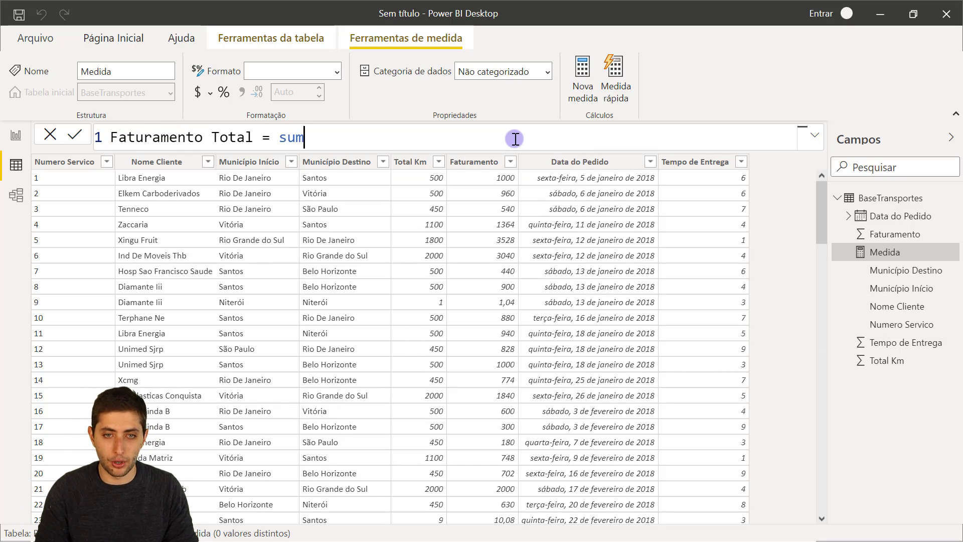
pyautogui.press('Tab')
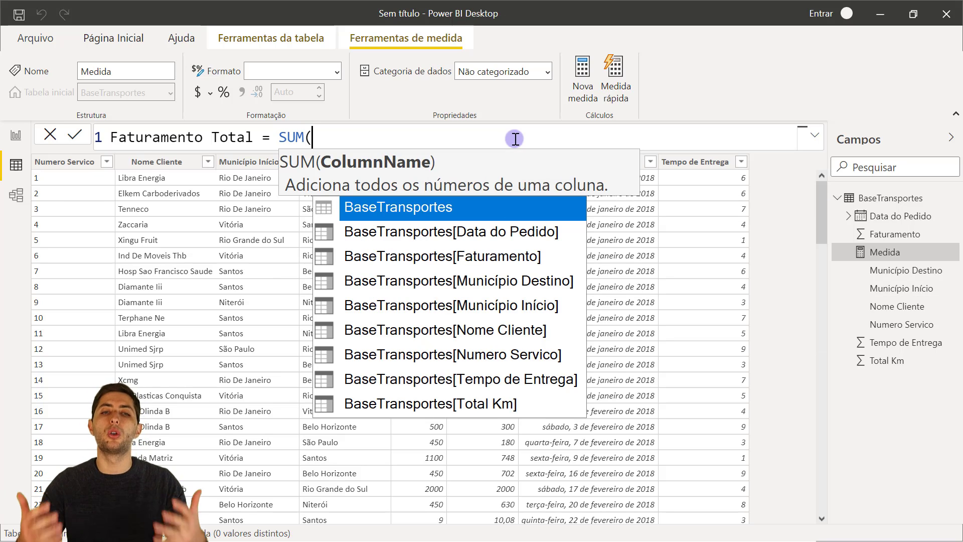
pyautogui.write('fatu')
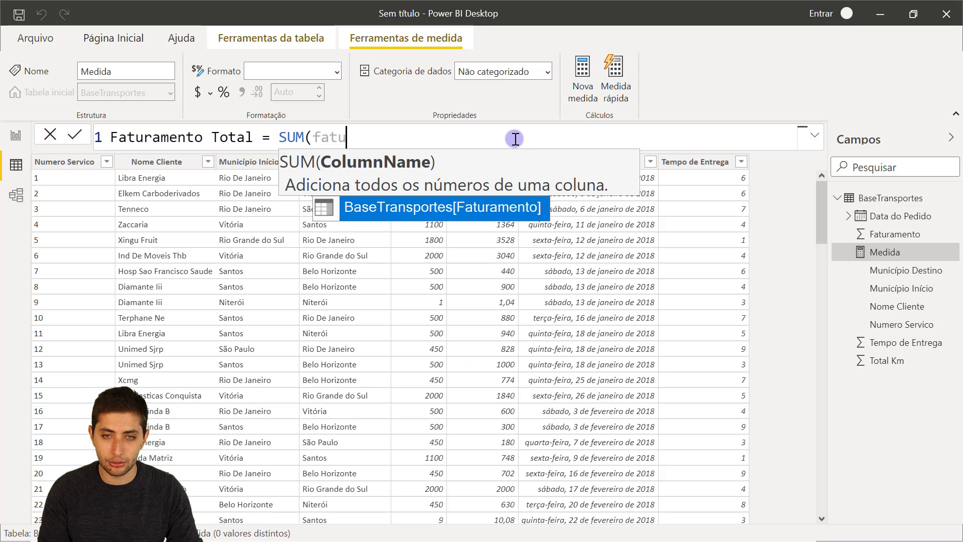
pyautogui.write('rame')
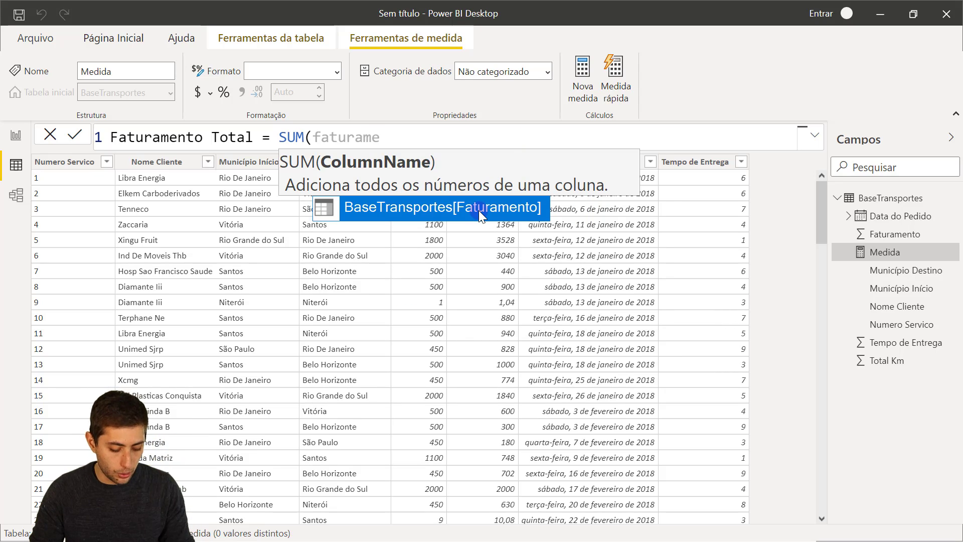
pyautogui.click(478, 210)
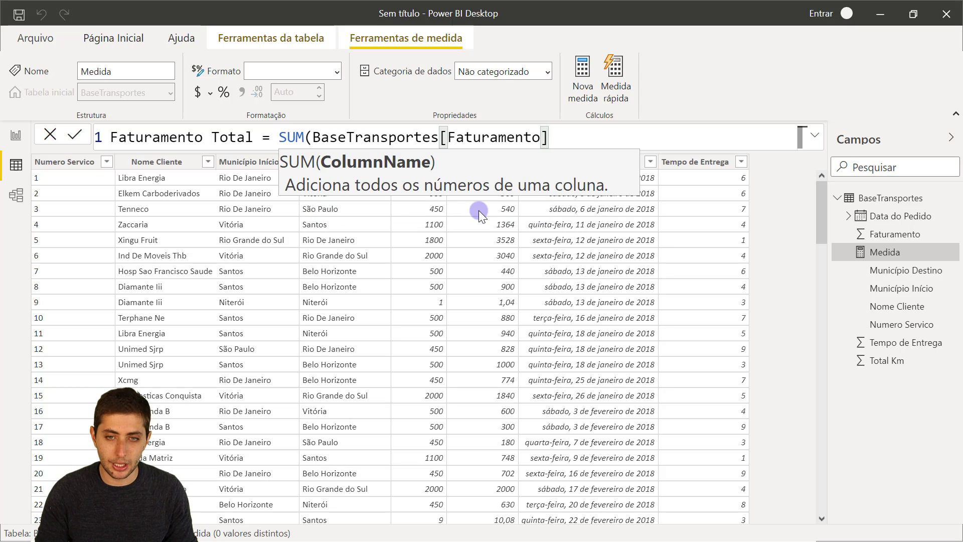
pyautogui.write(')')
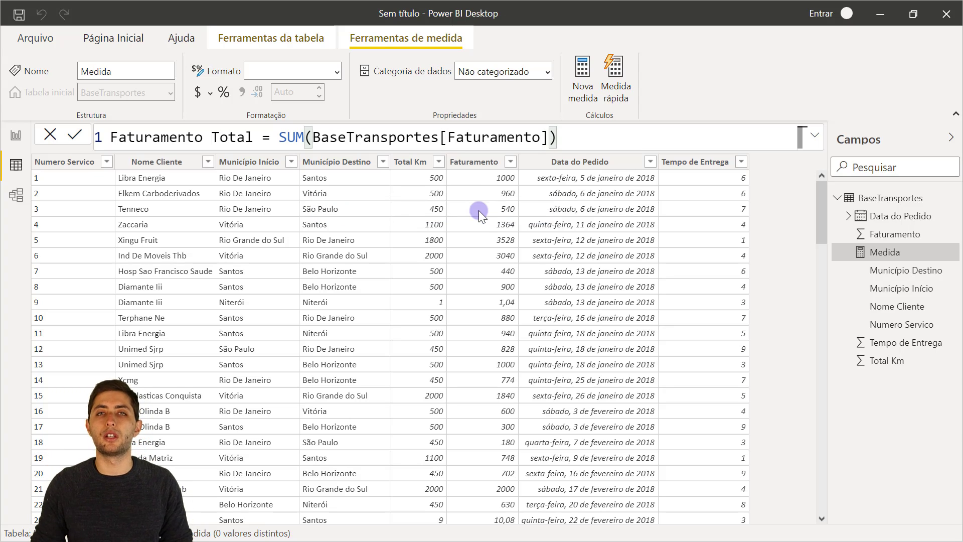
pyautogui.press('Return')
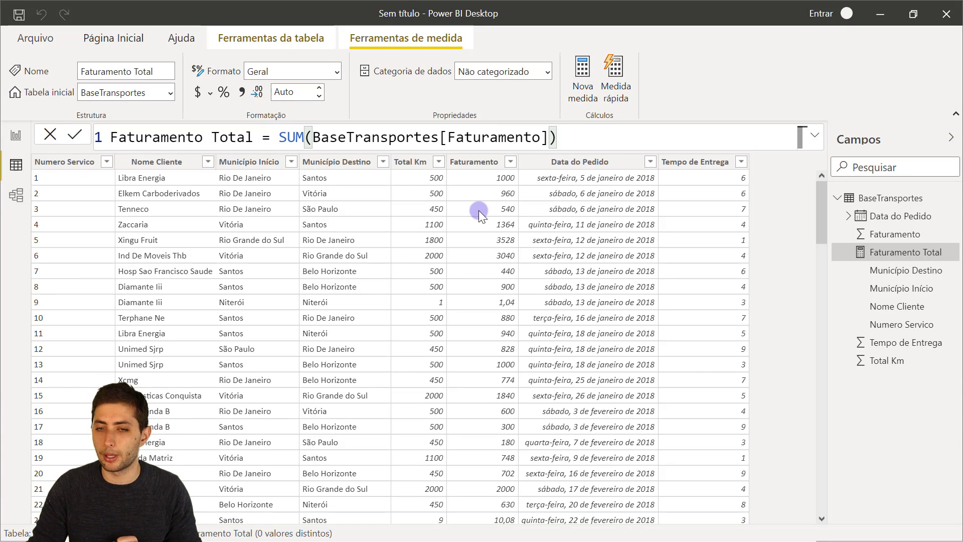
pyautogui.click(479, 209)
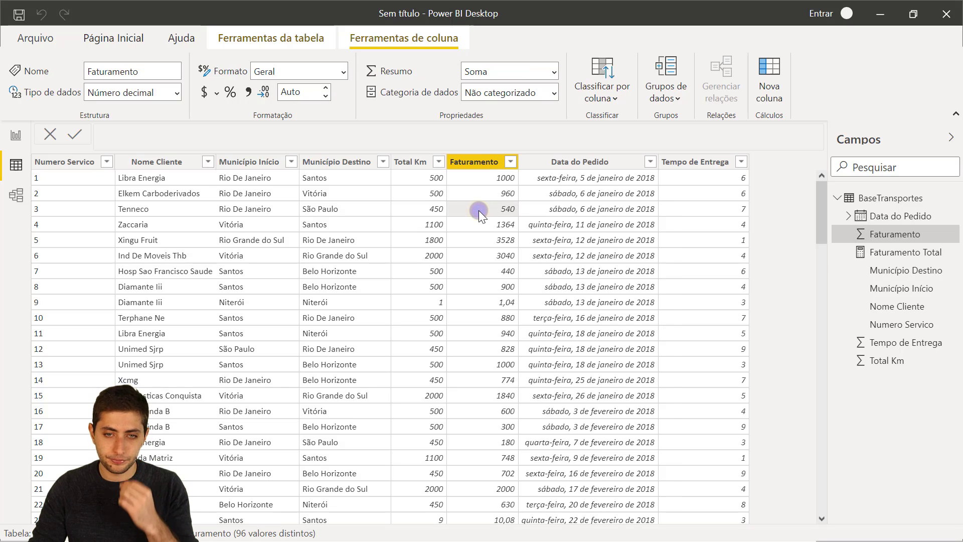
# Write a new measure Total Km = SUM(BaseTransportes[Total Km])
pyautogui.rightClick(479, 209)
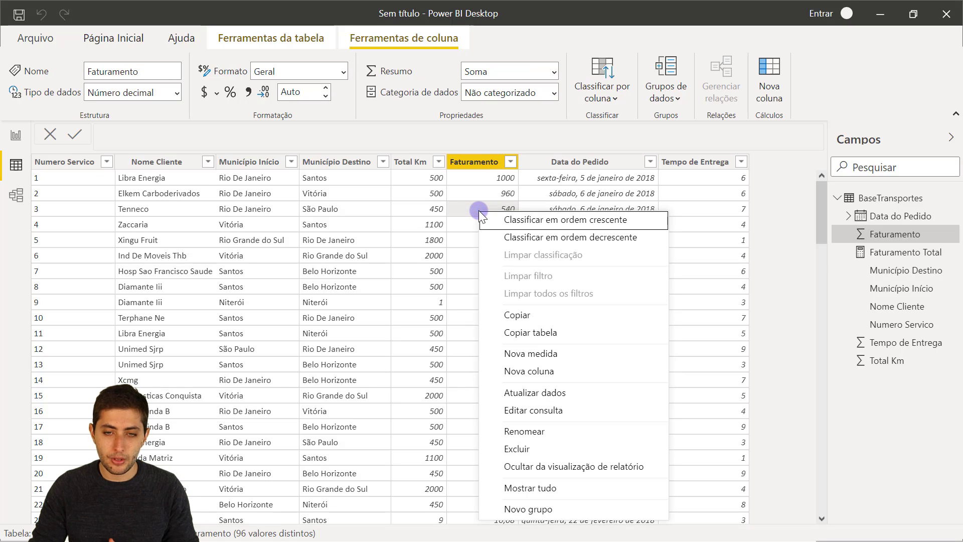
pyautogui.click(543, 352)
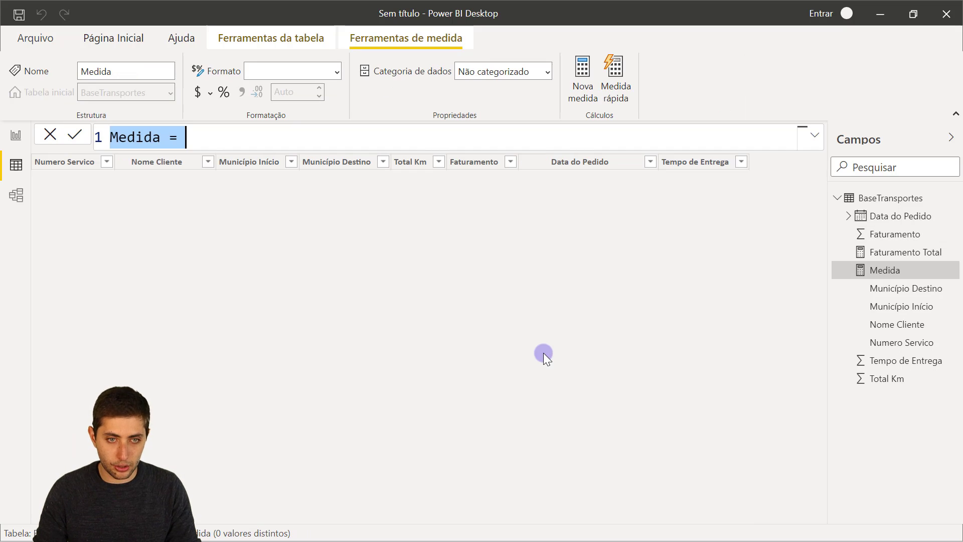
pyautogui.write('Total Km = ')
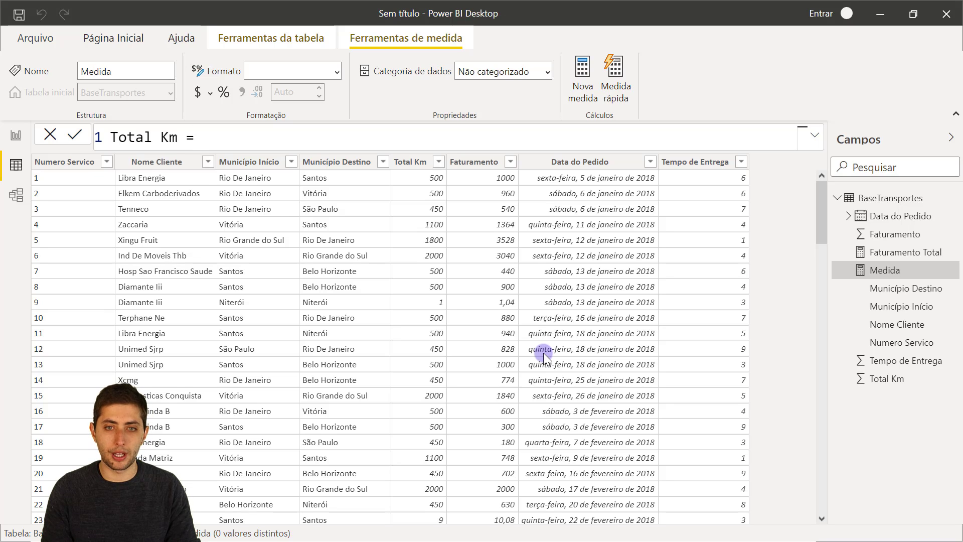
pyautogui.write('SUM(')
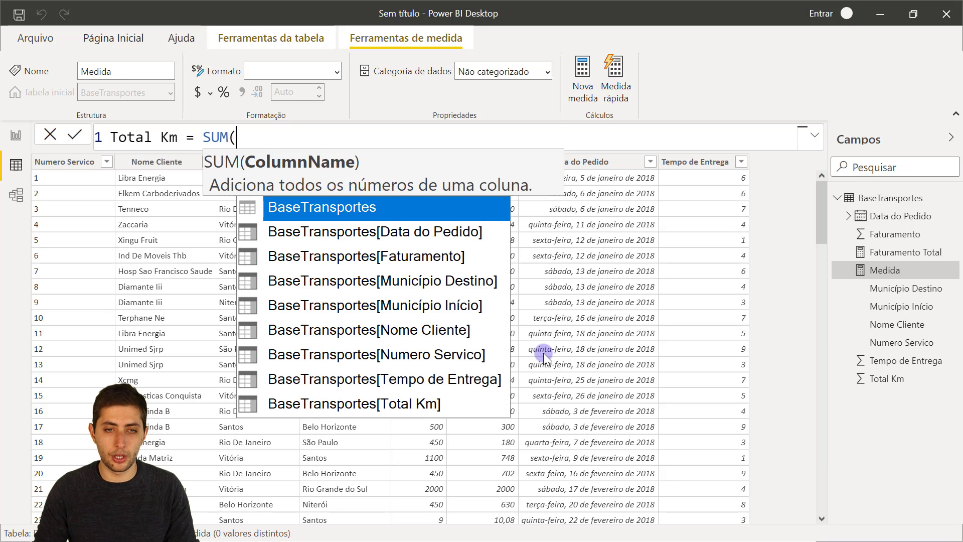
pyautogui.write('km')
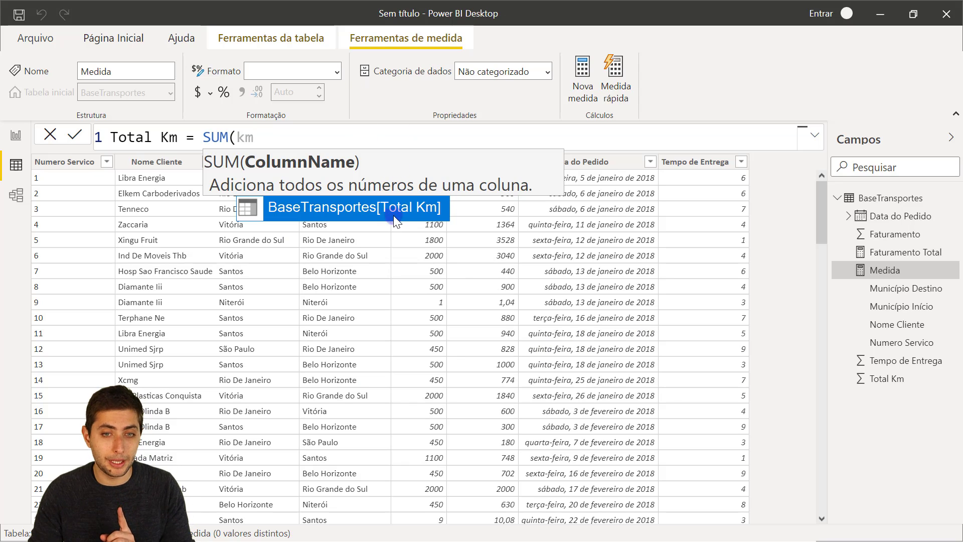
pyautogui.click(170, 140)
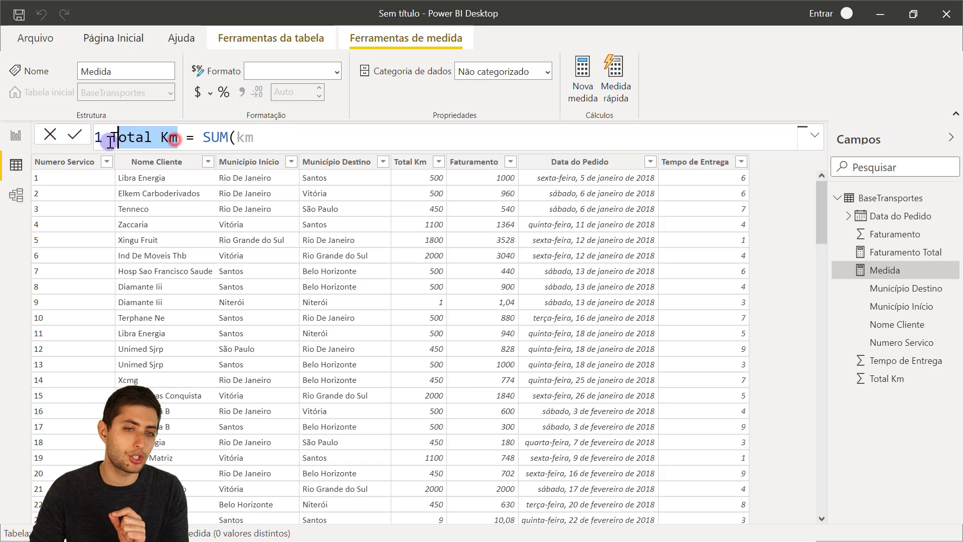
pyautogui.click(258, 144)
pyautogui.write('m')
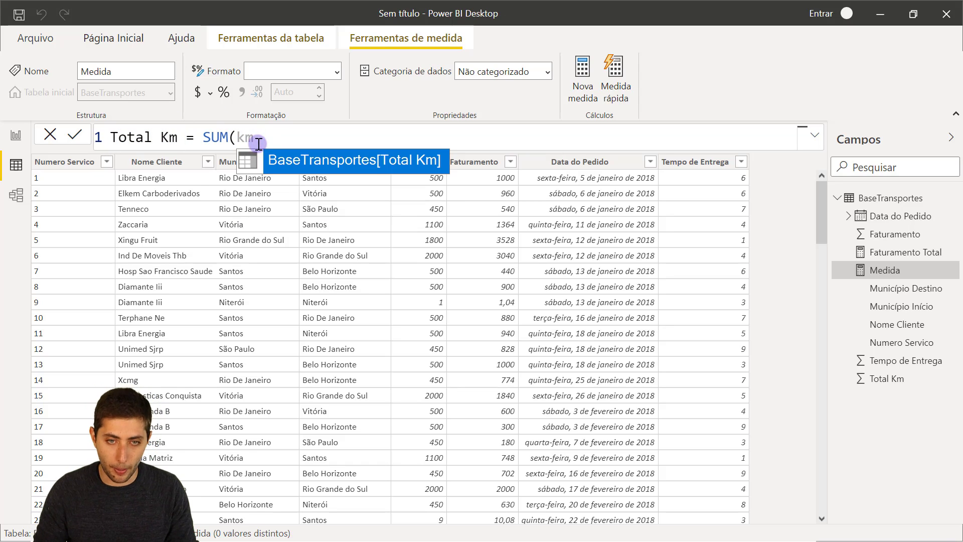
pyautogui.press('Tab')
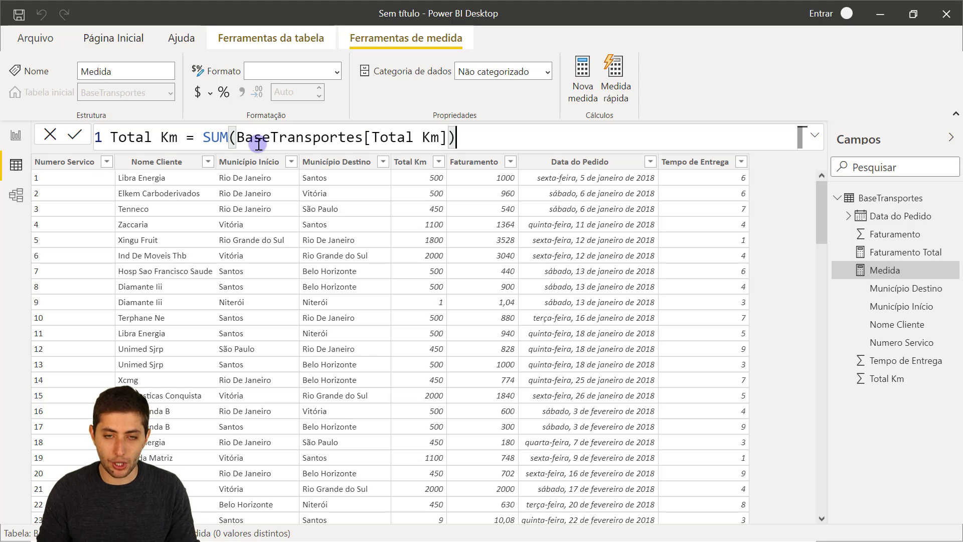
pyautogui.press('Return')
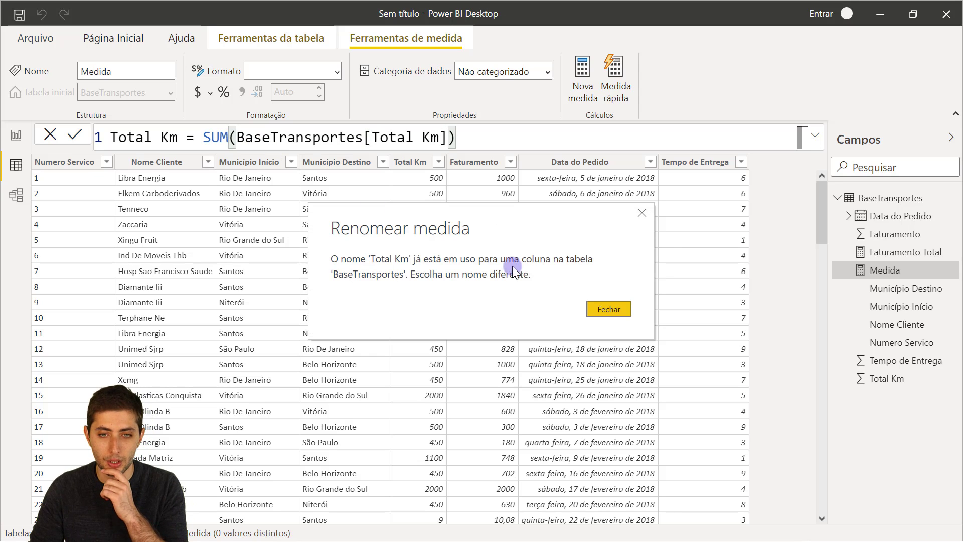
# Rename the measure to Km Rodados to resolve the duplicate-name error
pyautogui.click(604, 309)
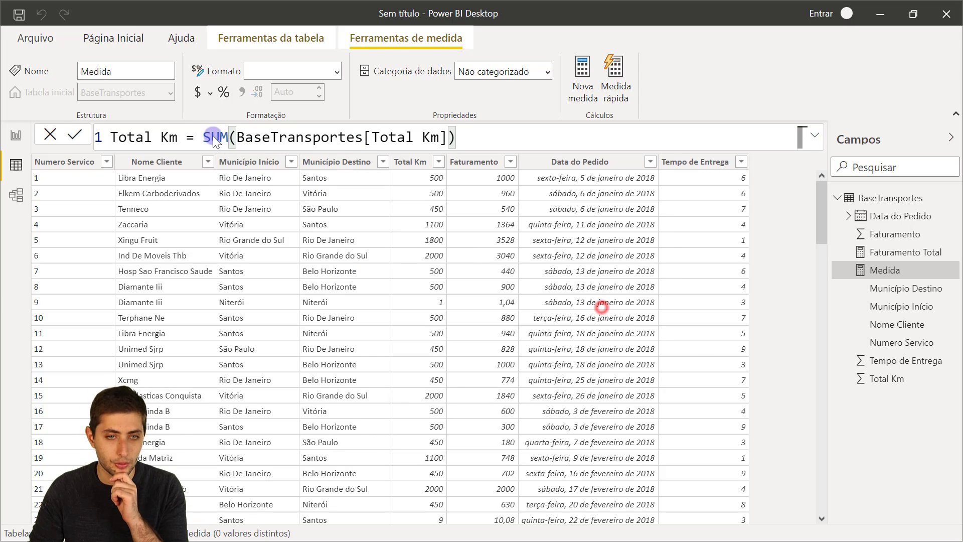
pyautogui.click(179, 135)
pyautogui.moveTo(178, 135); pyautogui.dragTo(99, 138)
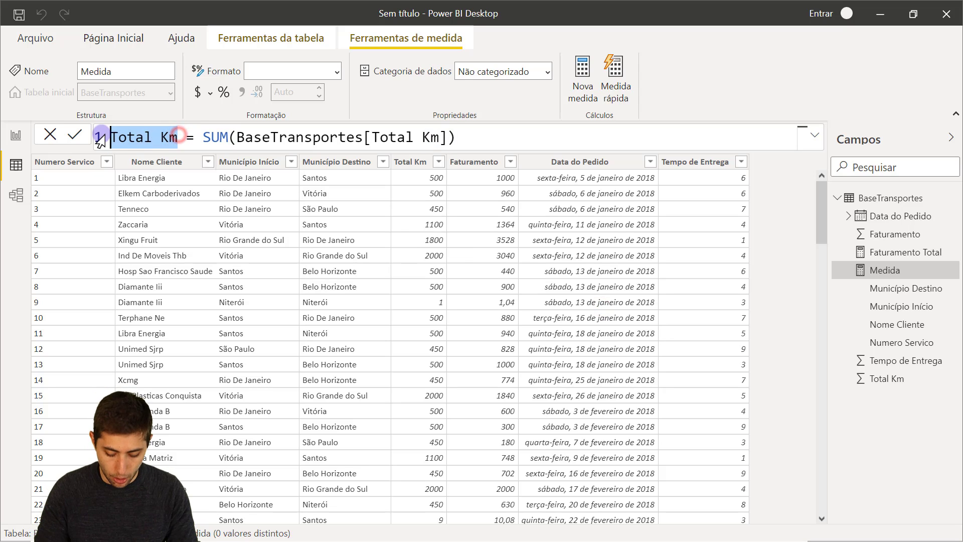
pyautogui.write('Km Rodados')
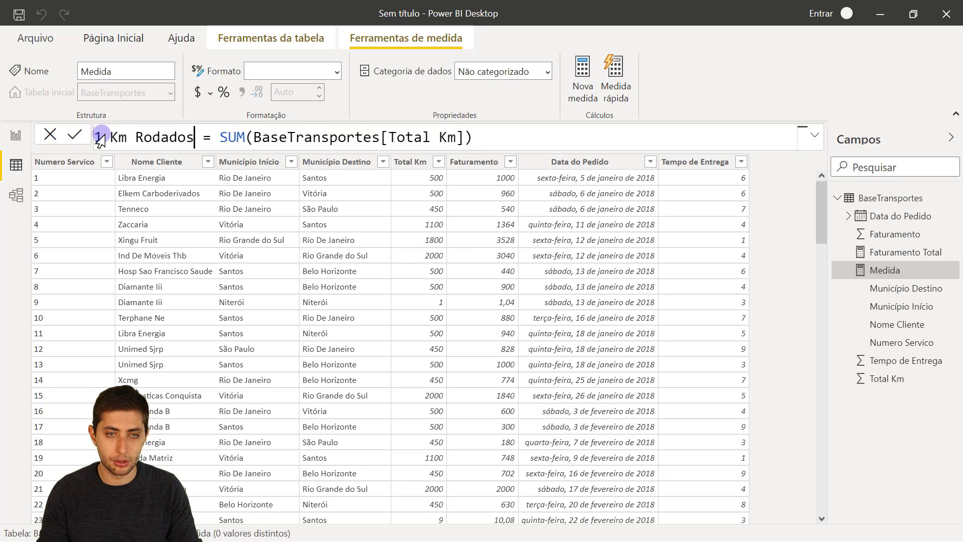
pyautogui.press('Return')
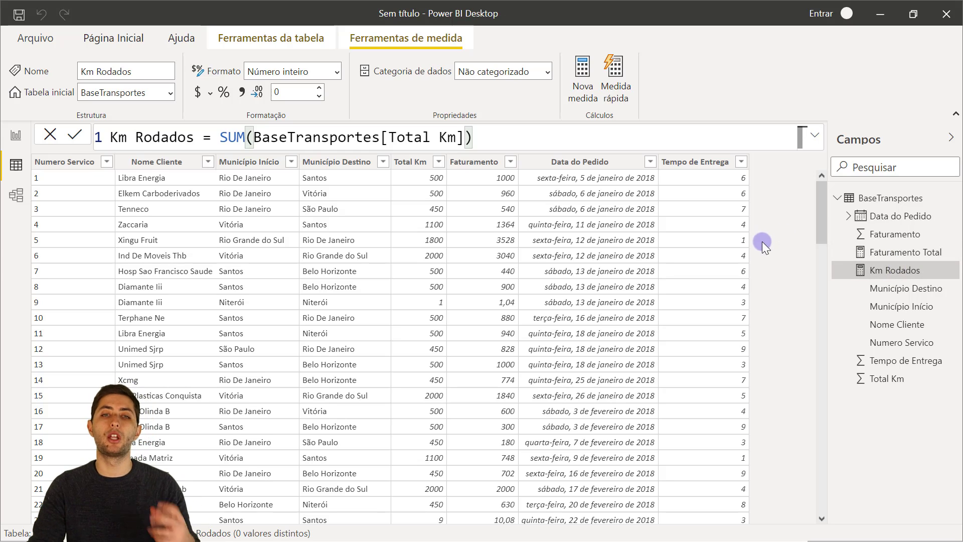
# Add two cards on the report page showing Km Rodados (78 Mil) and Faturamento Total (101,57 Mil)
pyautogui.click(14, 141)
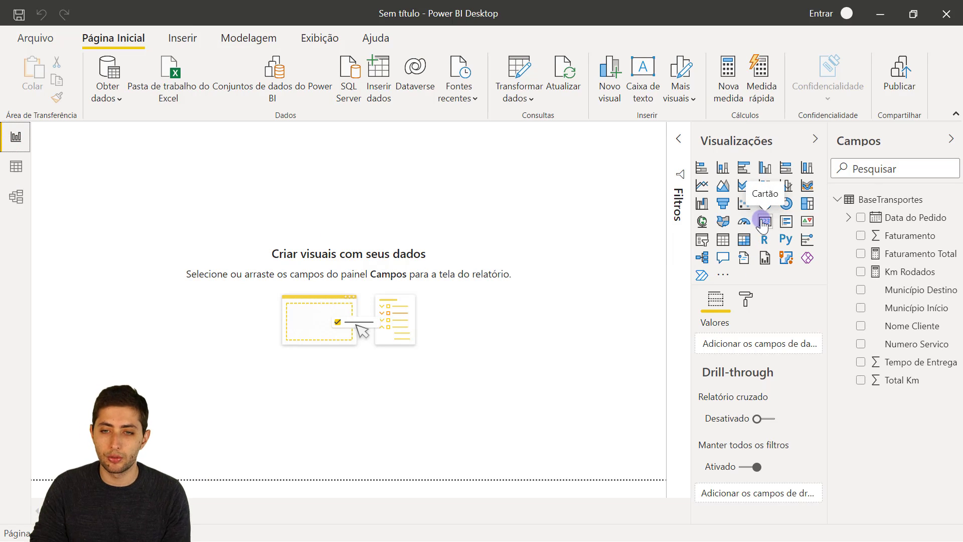
pyautogui.click(765, 226)
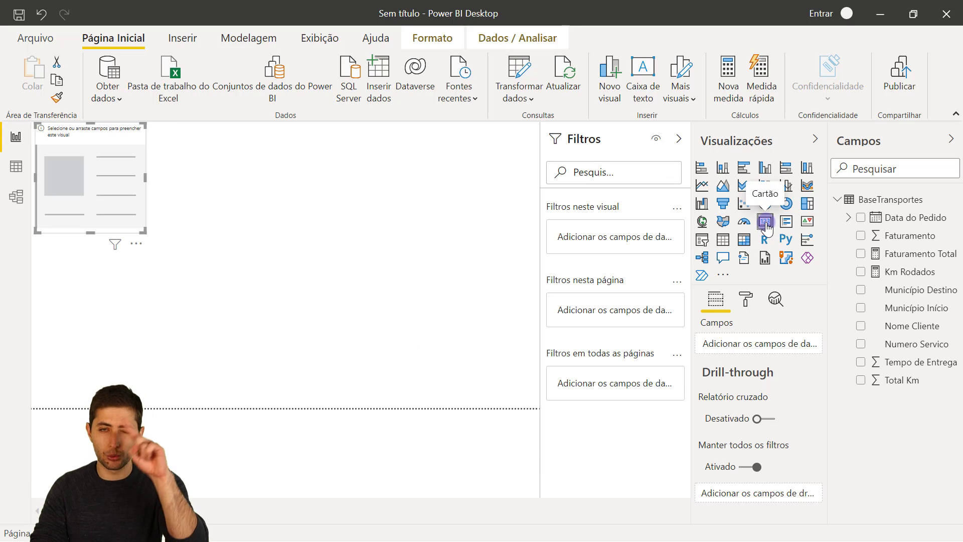
pyautogui.click(680, 142)
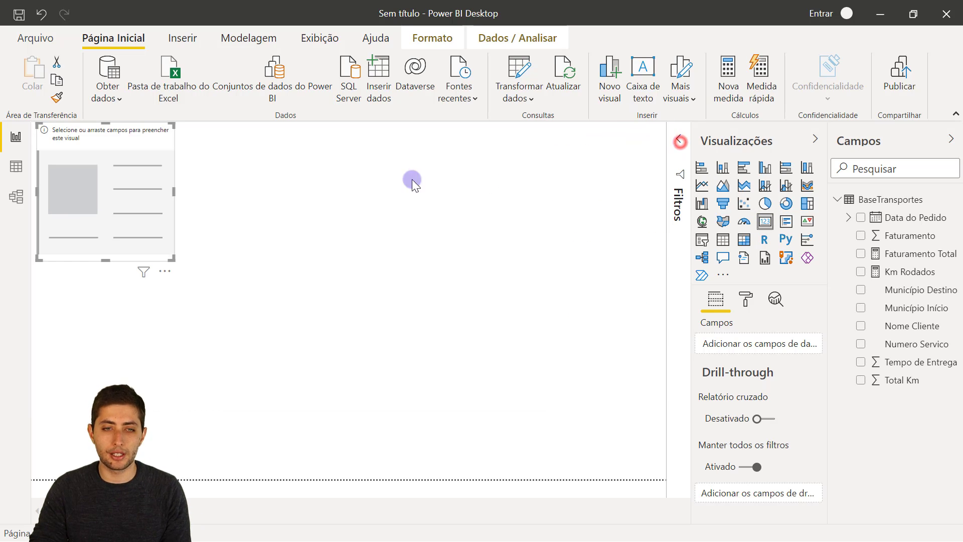
pyautogui.moveTo(133, 199); pyautogui.dragTo(560, 325)
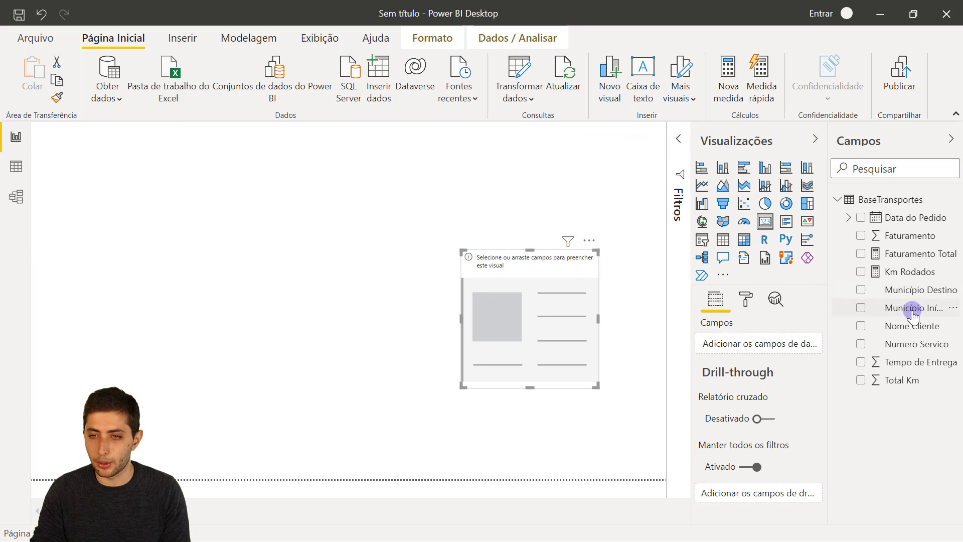
pyautogui.moveTo(923, 270)
pyautogui.mouseDown()
pyautogui.moveTo(836, 274)
pyautogui.moveTo(758, 344)
pyautogui.mouseUp()
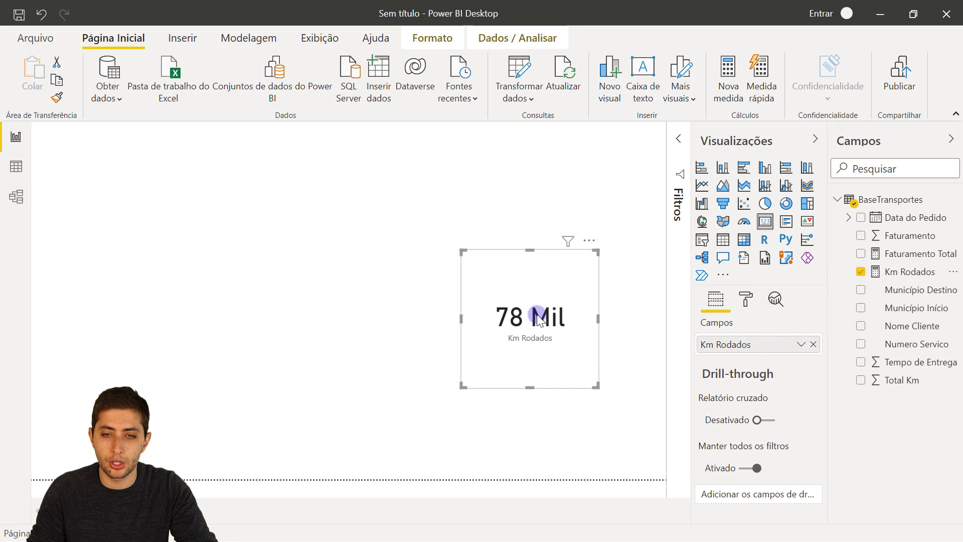
pyautogui.moveTo(536, 319); pyautogui.dragTo(431, 321)
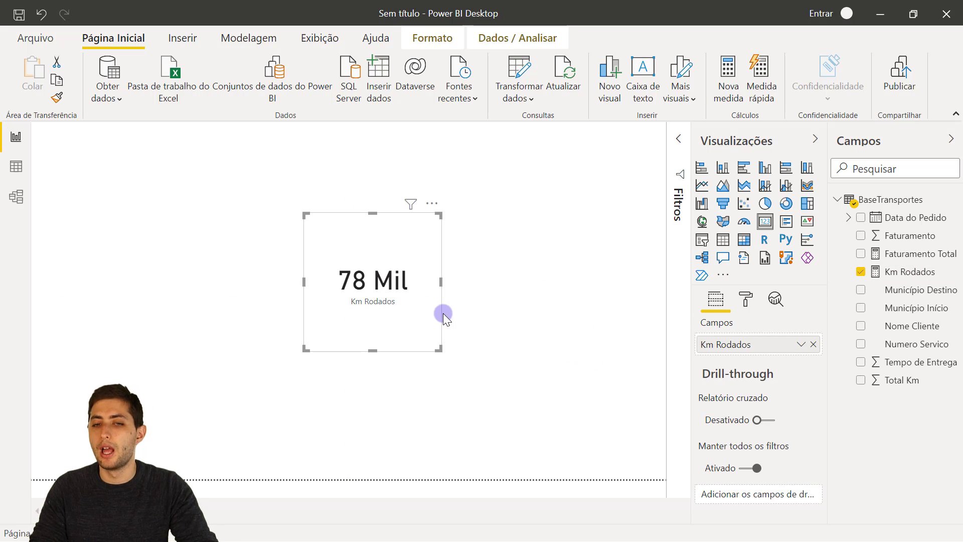
pyautogui.click(454, 309)
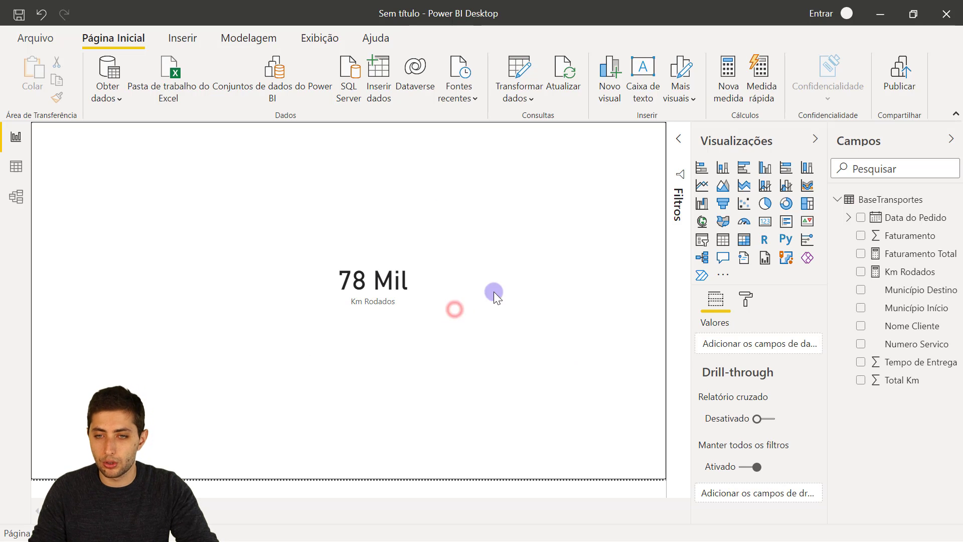
pyautogui.click(762, 221)
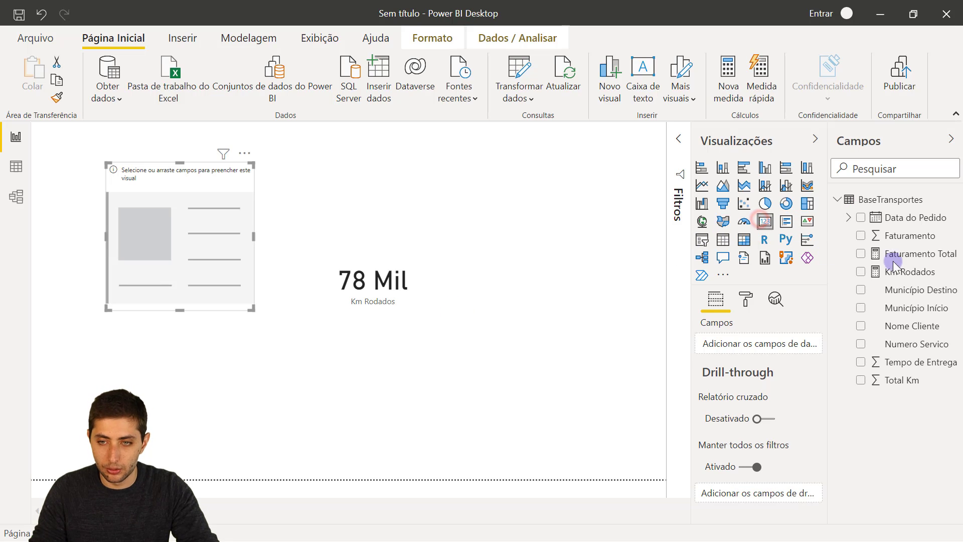
pyautogui.moveTo(926, 257); pyautogui.dragTo(758, 347)
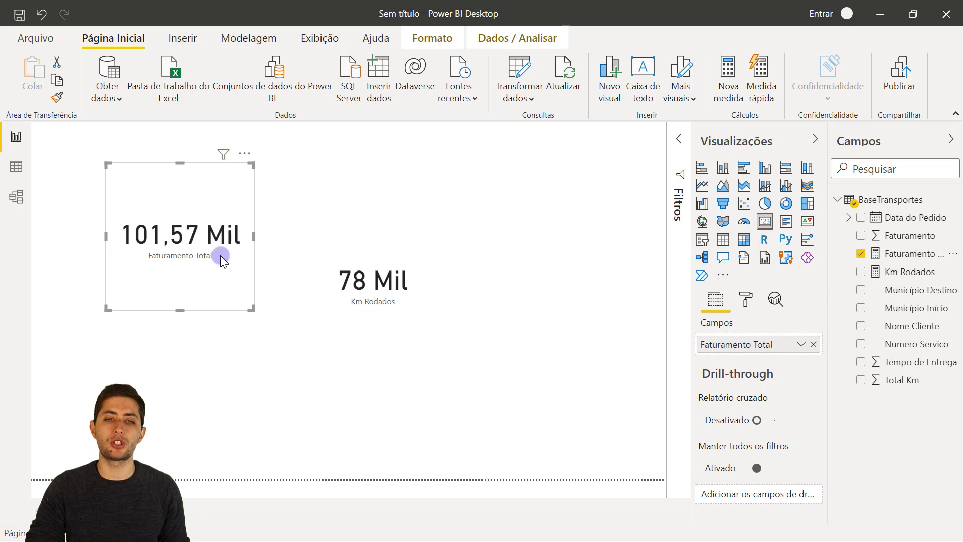
pyautogui.moveTo(211, 251); pyautogui.dragTo(222, 278)
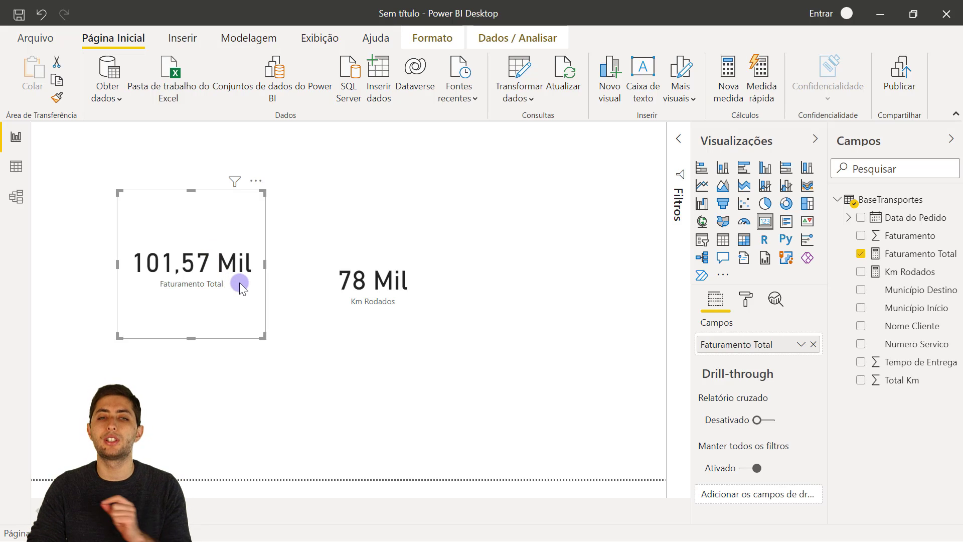
# Delete both the Km Rodados and Faturamento Total cards from the canvas
pyautogui.moveTo(372, 284)
pyautogui.moveTo(354, 290); pyautogui.dragTo(350, 278)
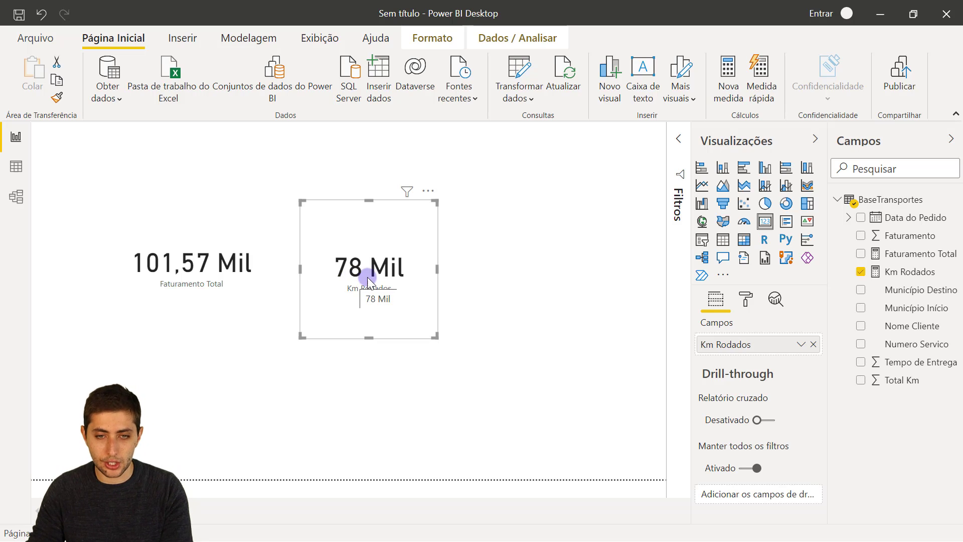
pyautogui.click(396, 281)
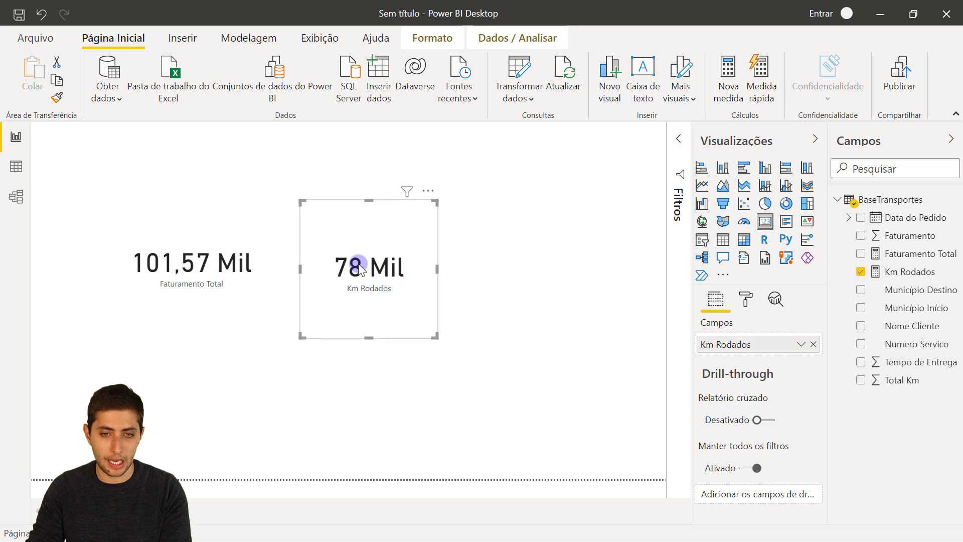
pyautogui.press('Delete')
pyautogui.click(221, 284)
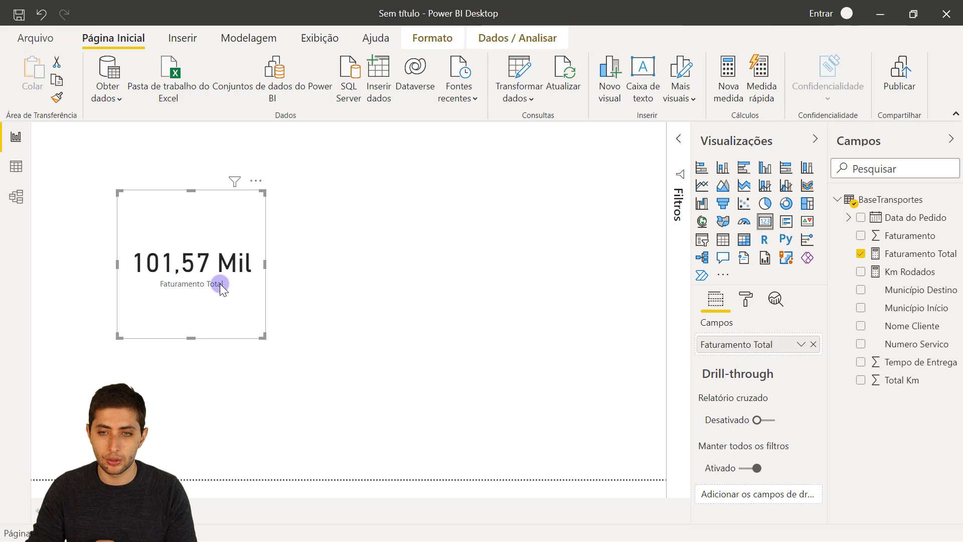
pyautogui.press('Delete')
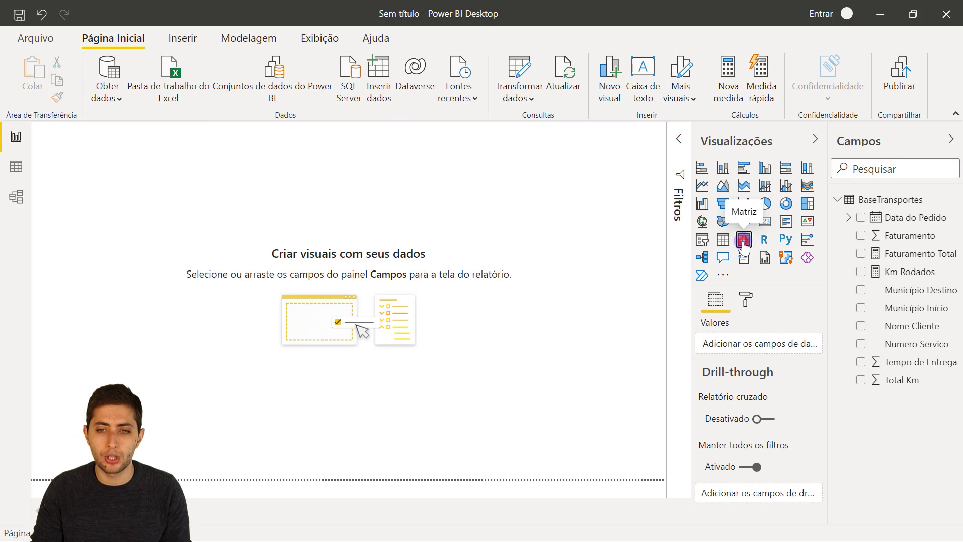
# Add a matrix on the page showing the Km Rodados and Faturamento Total totals side by side
pyautogui.click(743, 241)
pyautogui.moveTo(158, 223)
pyautogui.mouseDown()
pyautogui.moveTo(205, 271)
pyautogui.moveTo(295, 441)
pyautogui.mouseUp()
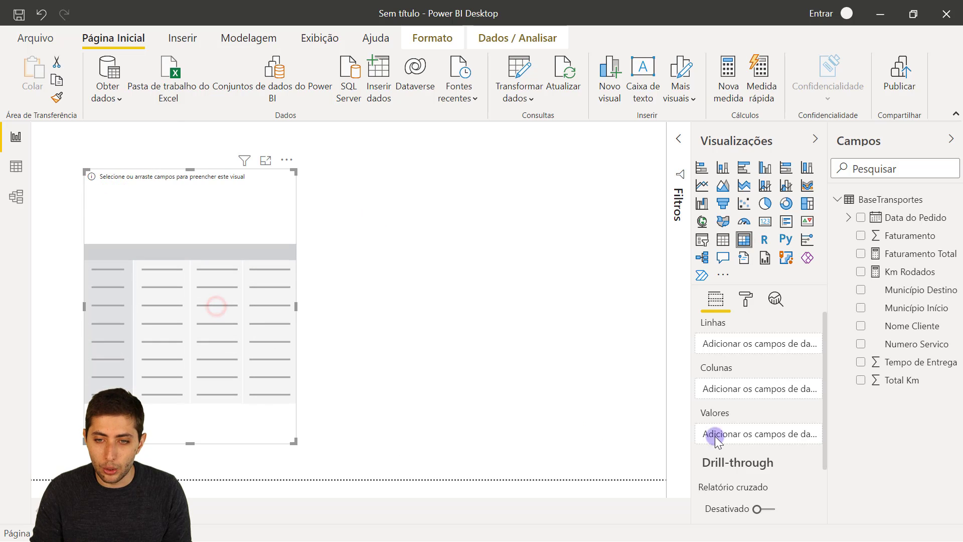
pyautogui.moveTo(909, 271)
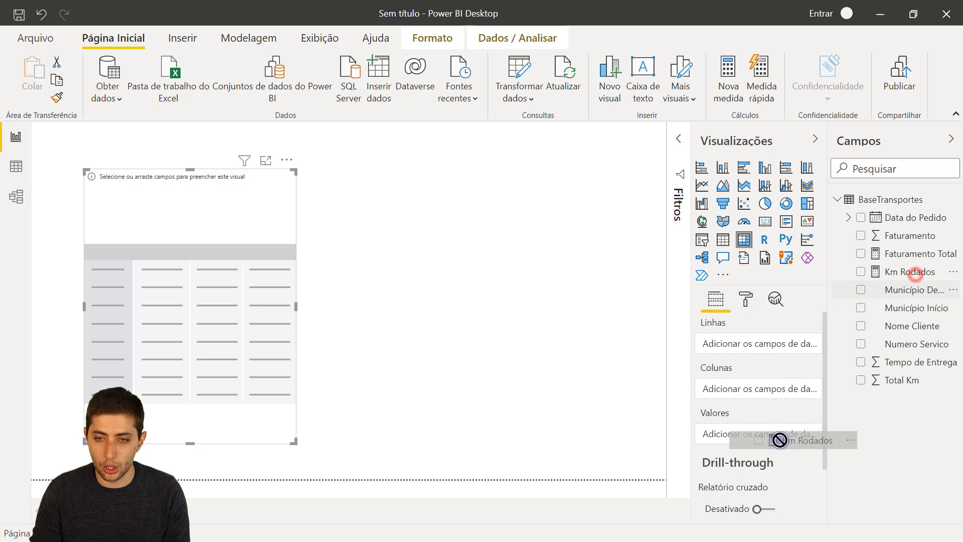
pyautogui.moveTo(893, 300); pyautogui.dragTo(751, 432)
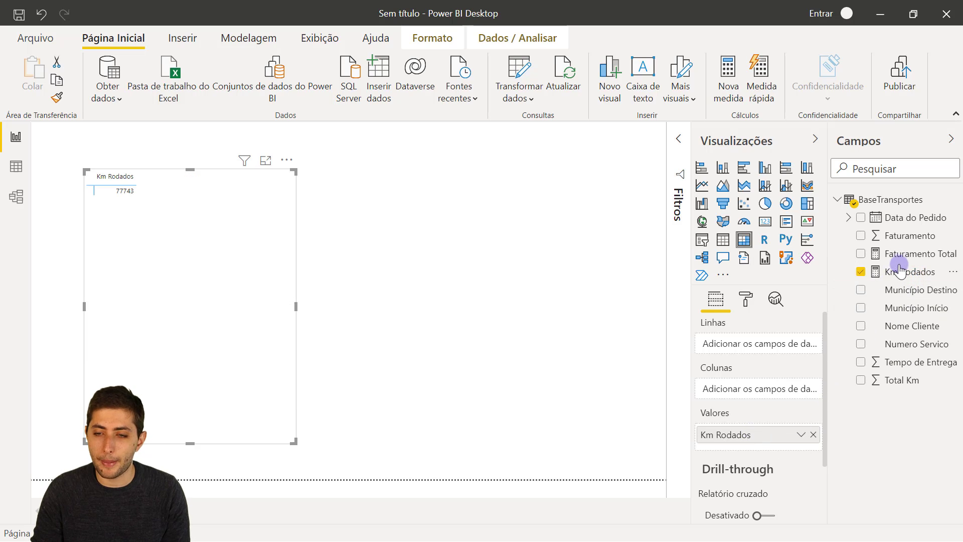
pyautogui.moveTo(903, 258); pyautogui.dragTo(746, 441)
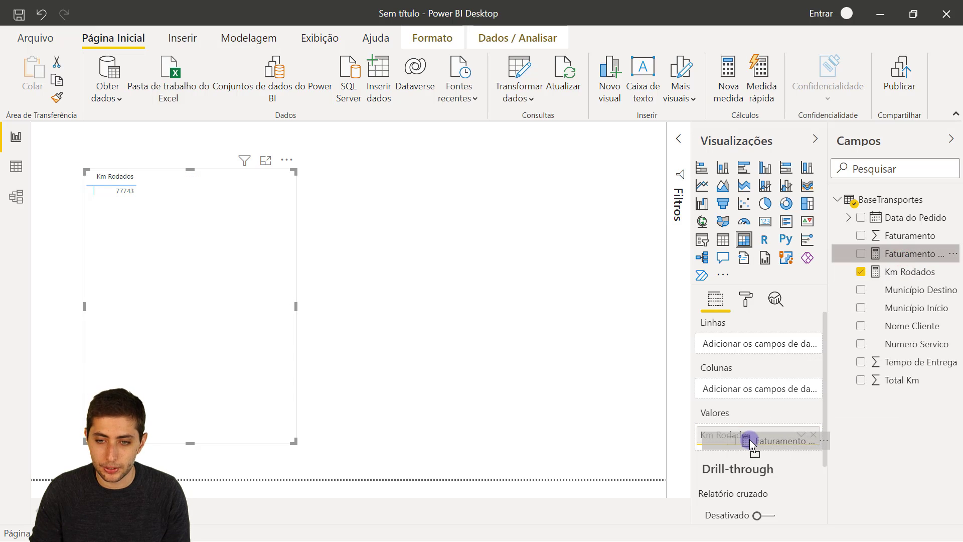
pyautogui.moveTo(239, 374); pyautogui.dragTo(533, 398)
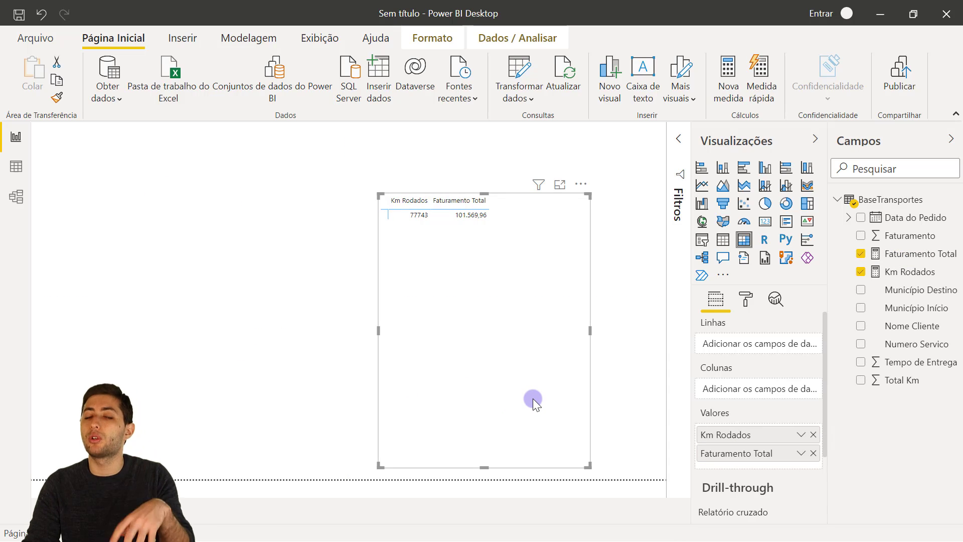
# Search 'tamanho' in the format options, set the matrix text size to 22 pt, and widen the visual
pyautogui.click(746, 301)
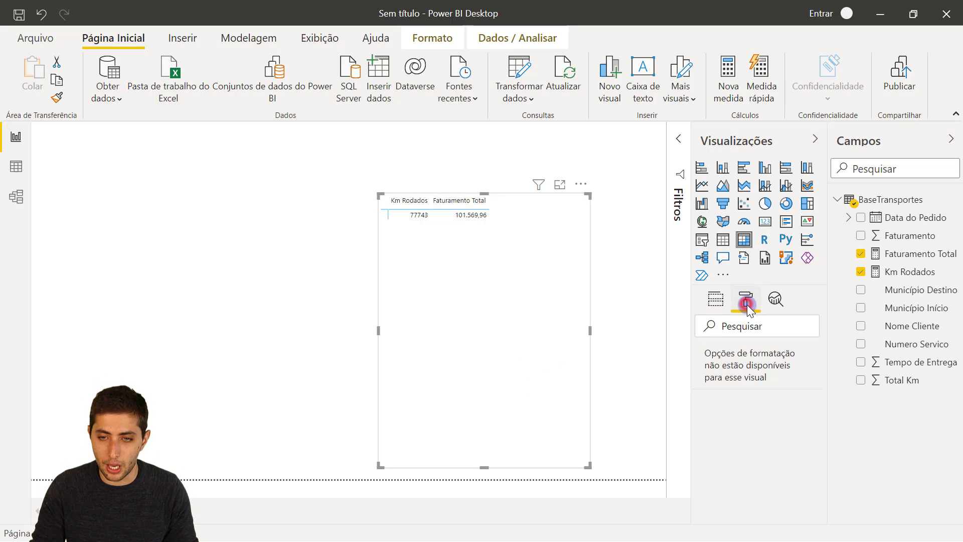
pyautogui.click(751, 324)
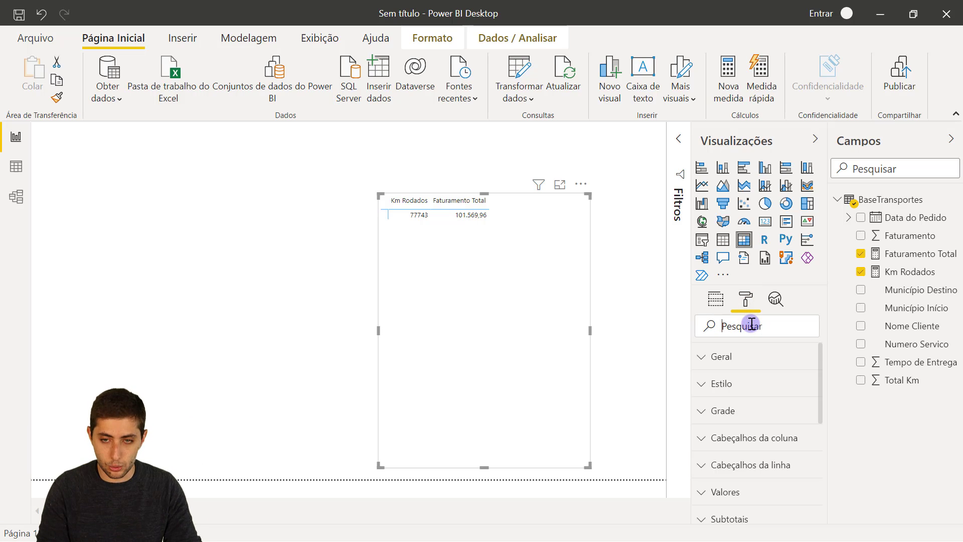
pyautogui.write('tamanho')
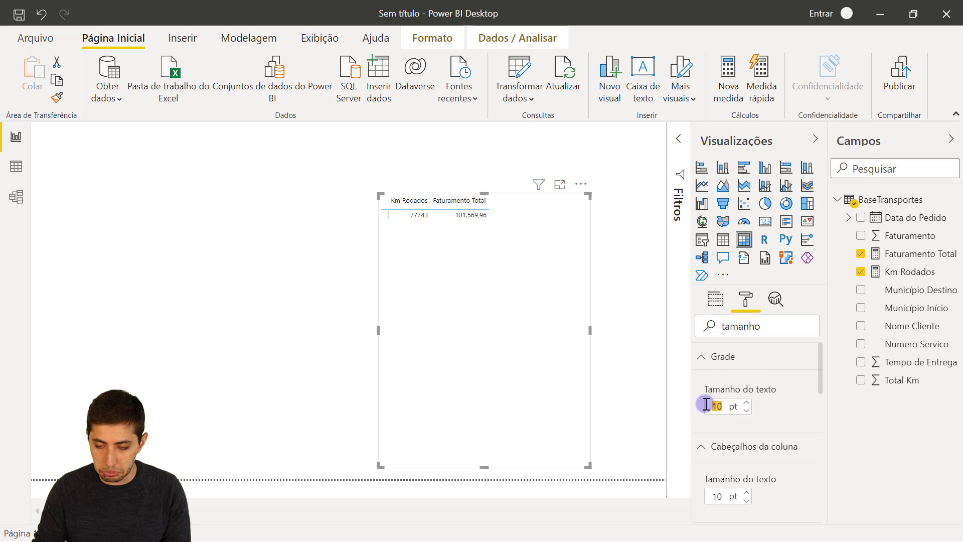
pyautogui.write('22')
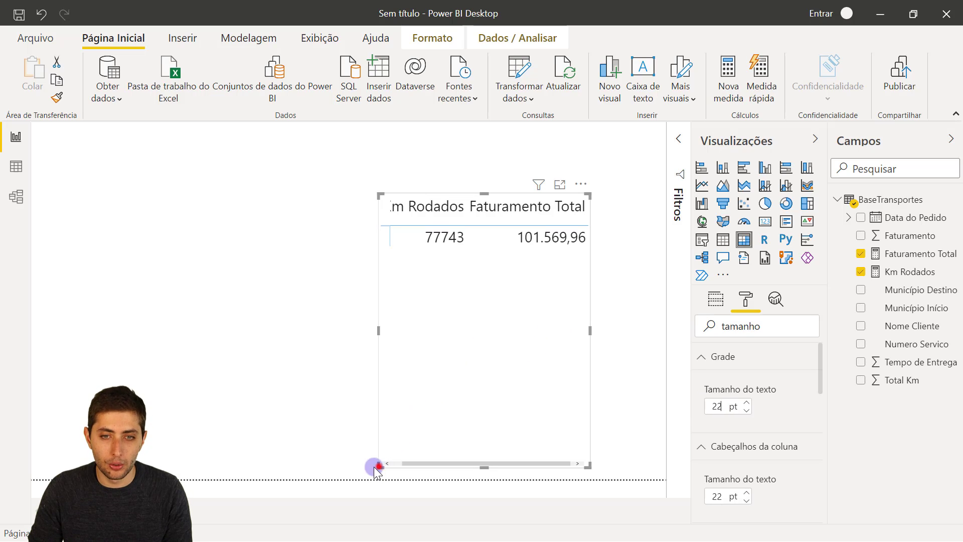
pyautogui.moveTo(380, 462); pyautogui.dragTo(323, 449)
# Review the enlarged Km Rodados and Faturamento Total totals in the matrix
pyautogui.click(382, 235)
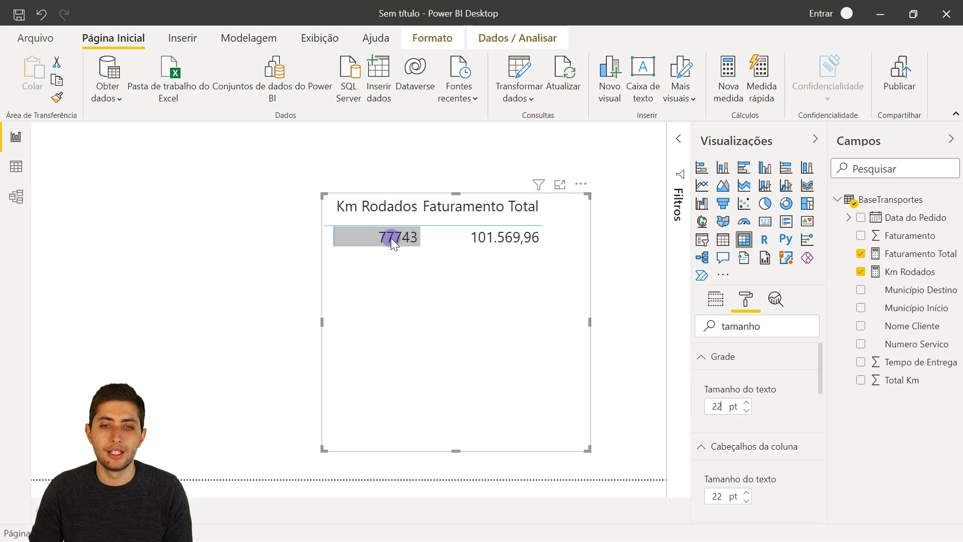
pyautogui.click(513, 263)
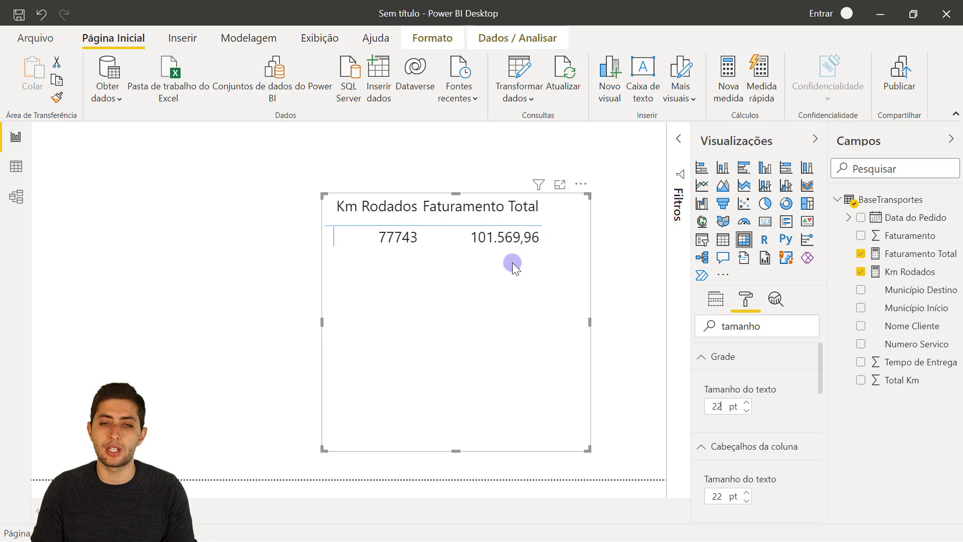
pyautogui.click(498, 251)
pyautogui.click(485, 242)
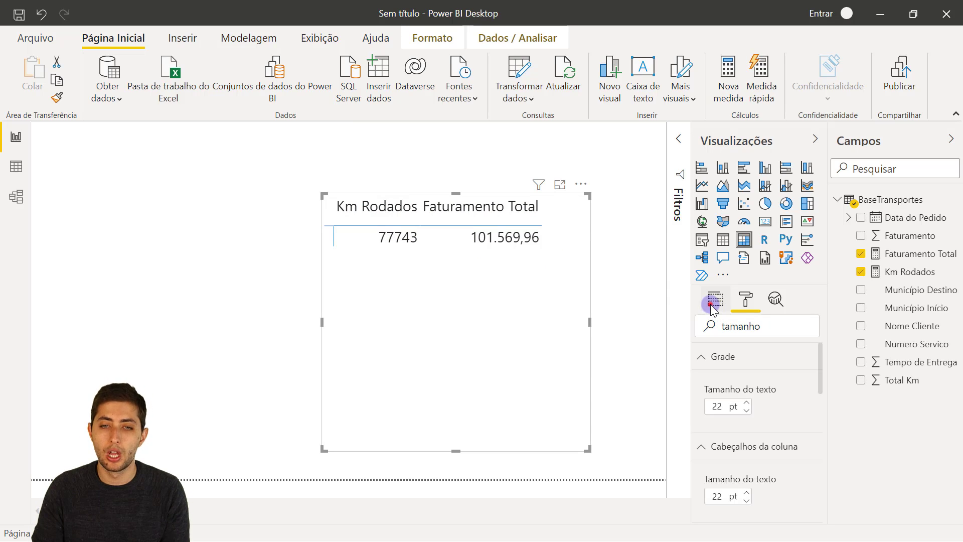
pyautogui.click(713, 301)
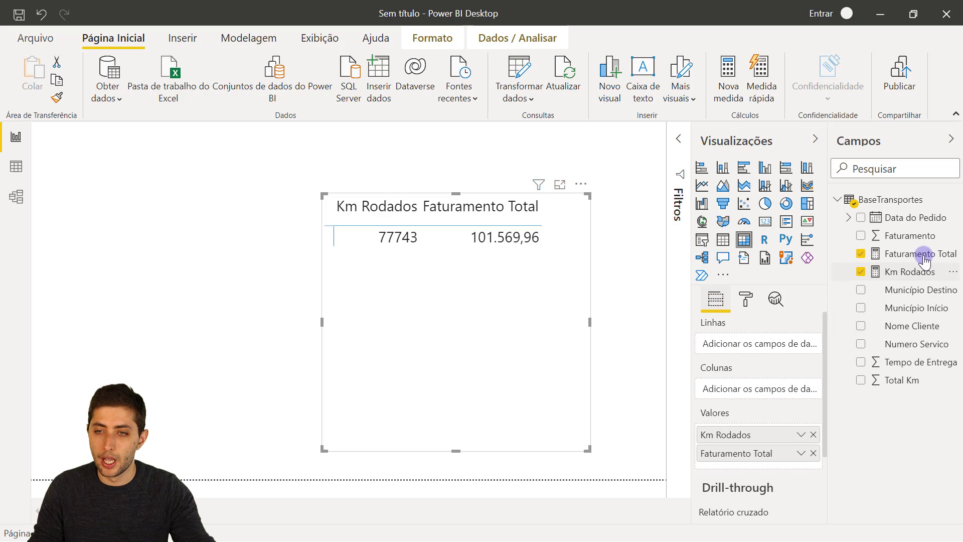
pyautogui.moveTo(910, 218)
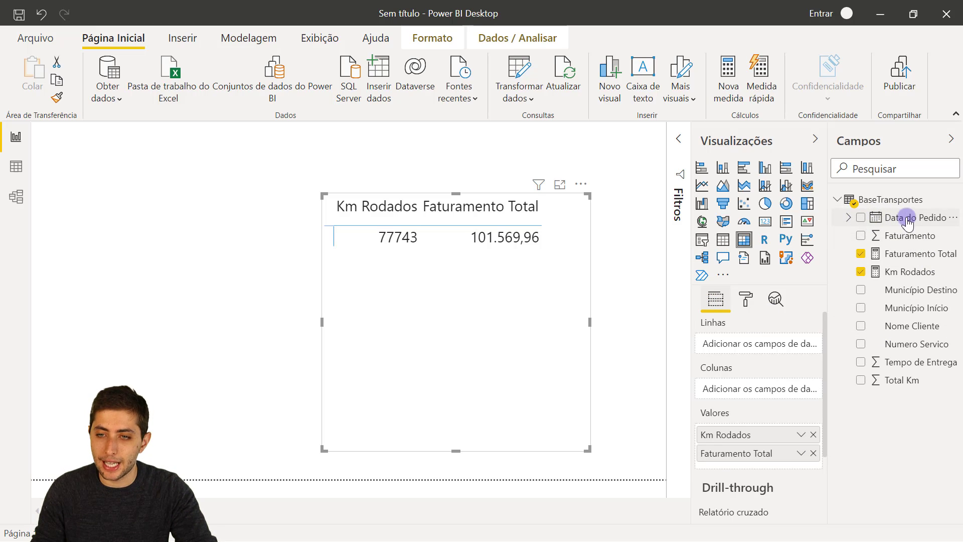
# Add Data do Pedido as the matrix rows, widen the visual, and sort by Km Rodados
pyautogui.moveTo(916, 220); pyautogui.dragTo(879, 217)
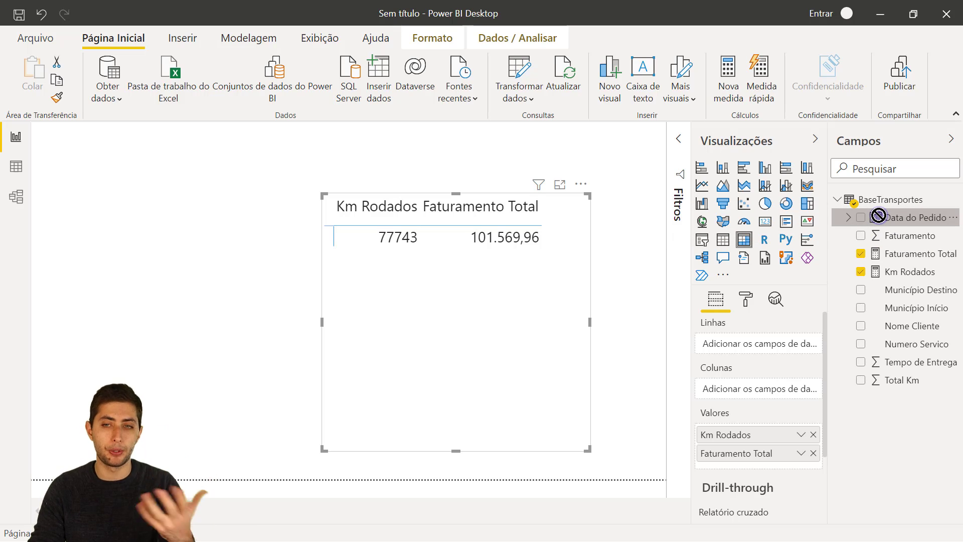
pyautogui.moveTo(895, 222); pyautogui.dragTo(732, 338)
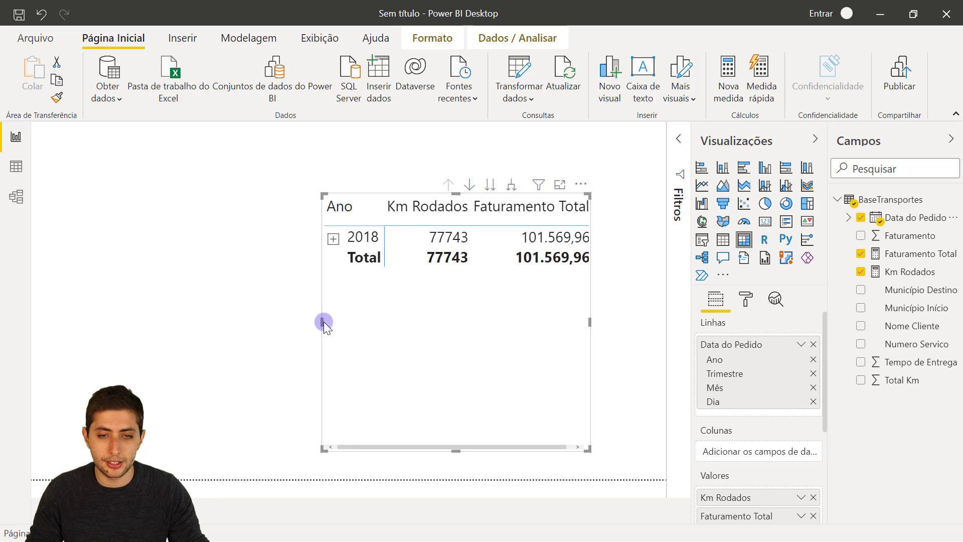
pyautogui.moveTo(322, 323); pyautogui.dragTo(270, 321)
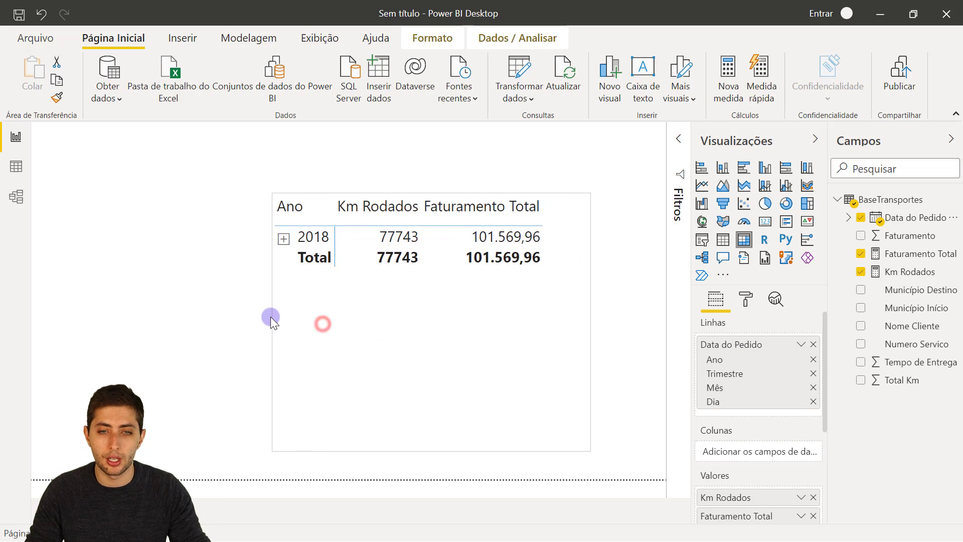
pyautogui.click(354, 206)
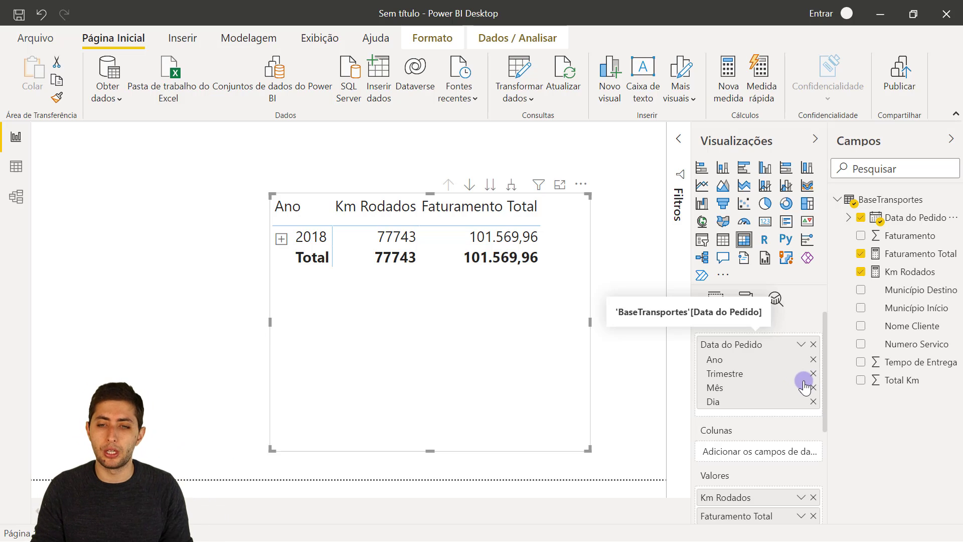
# Remove Trimestre and Dia from the date hierarchy and expand 2018 into its months
pyautogui.click(814, 374)
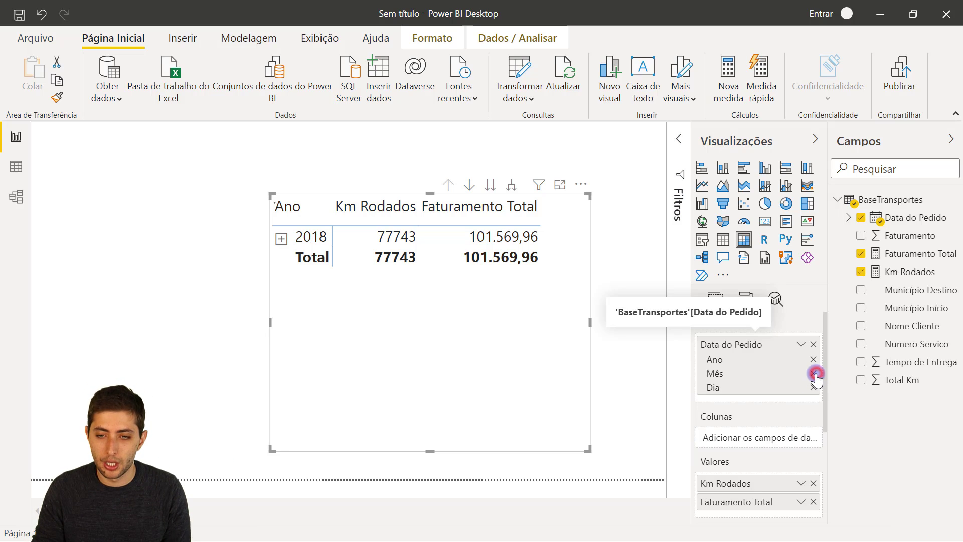
pyautogui.click(813, 388)
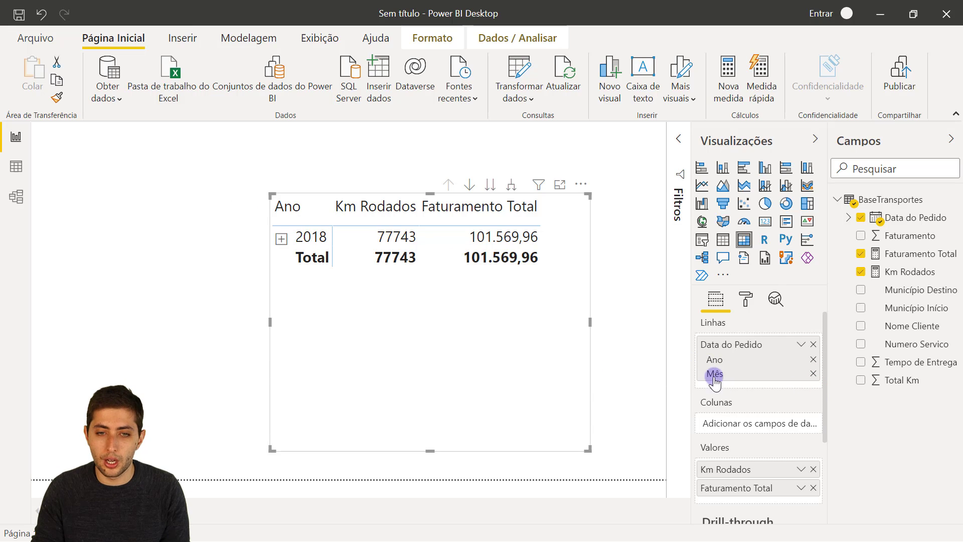
pyautogui.click(281, 239)
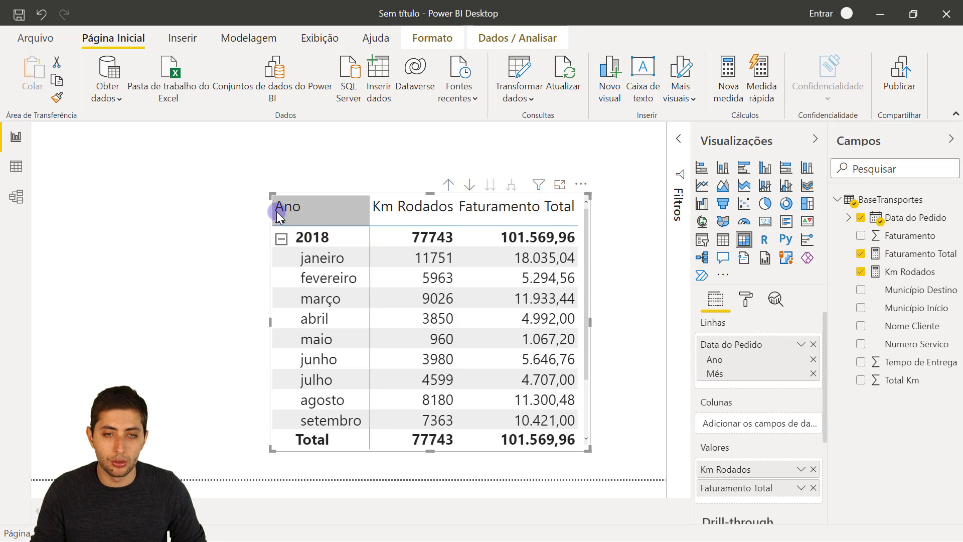
# Expand all years down to months and enlarge the matrix to show janeiro through dezembro
pyautogui.click(282, 240)
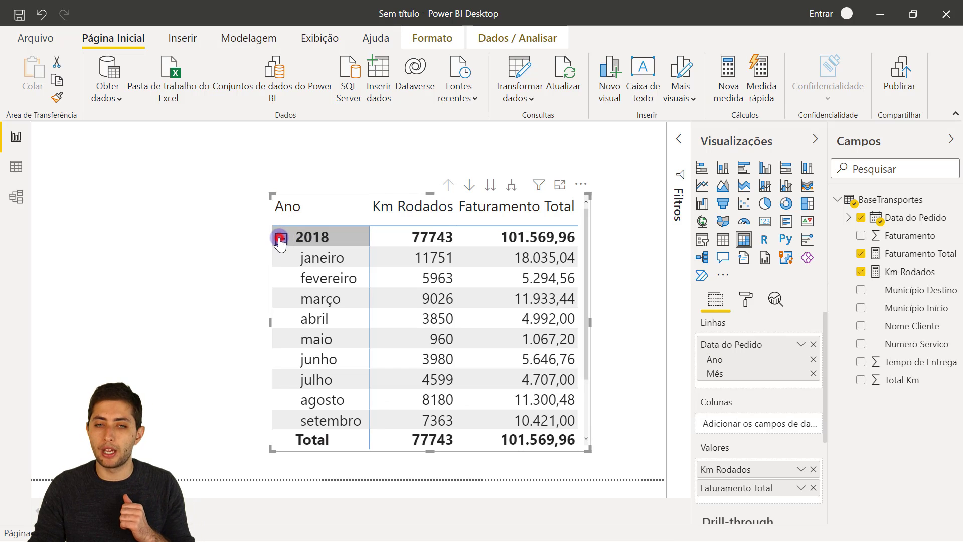
pyautogui.click(281, 239)
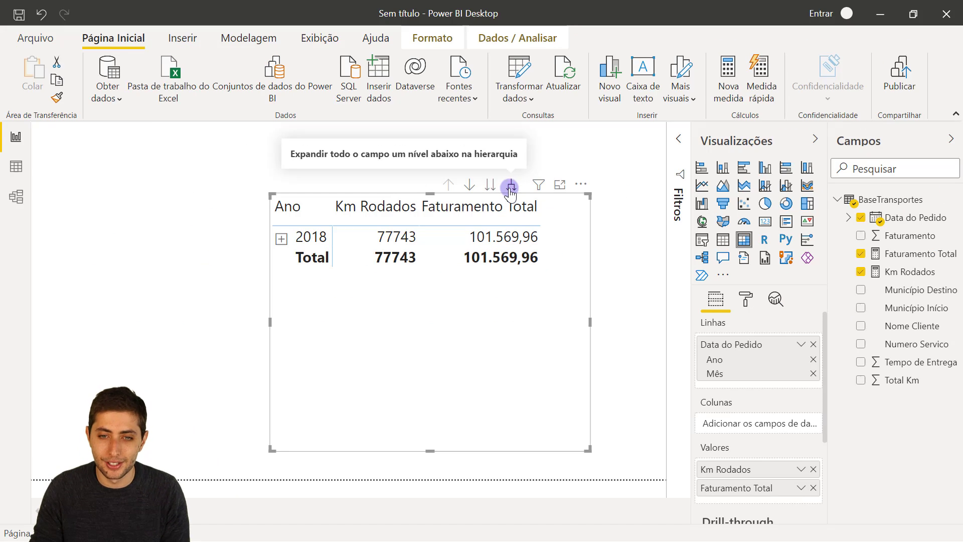
pyautogui.click(510, 186)
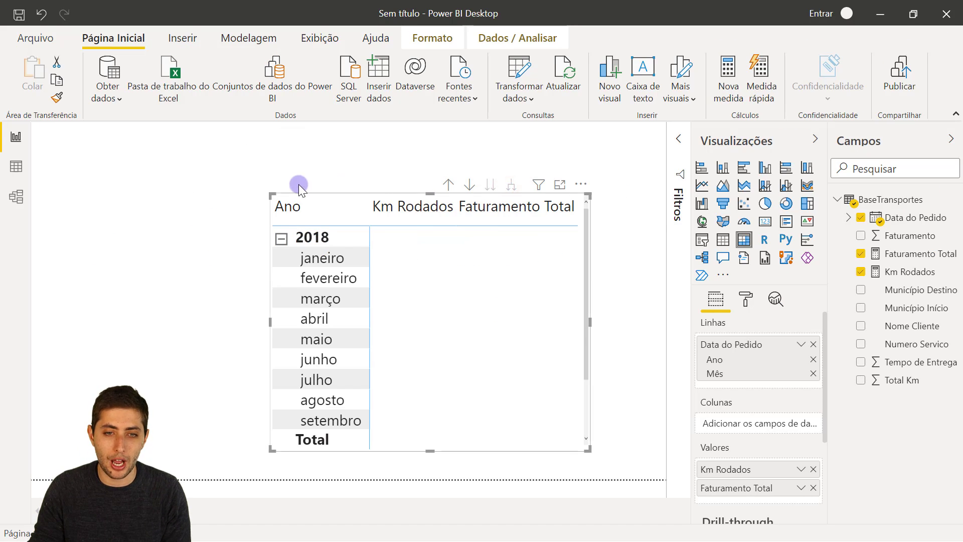
pyautogui.click(273, 193)
pyautogui.moveTo(243, 165); pyautogui.dragTo(213, 136)
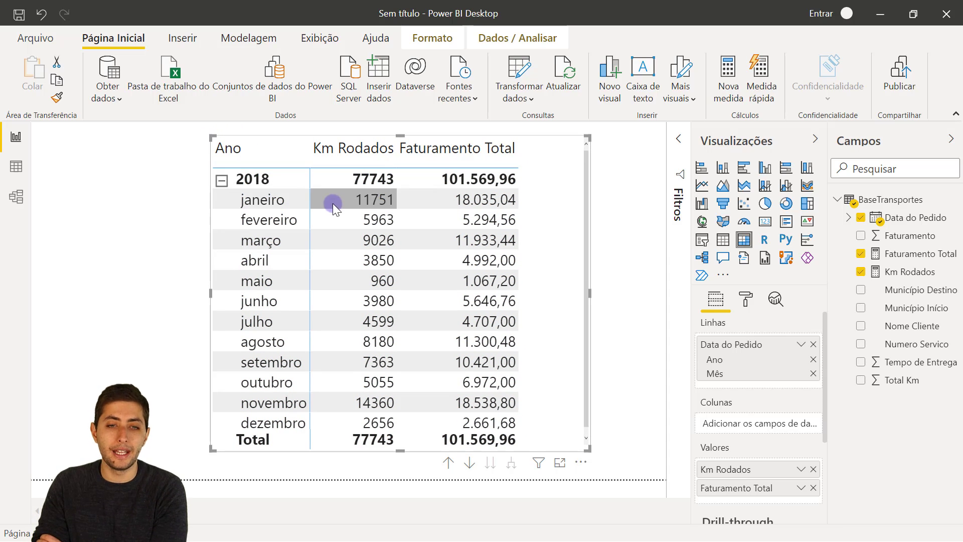
# Review the 2018 totals of 77743 Km Rodados and 101.569,96 Faturamento Total
pyautogui.click(361, 179)
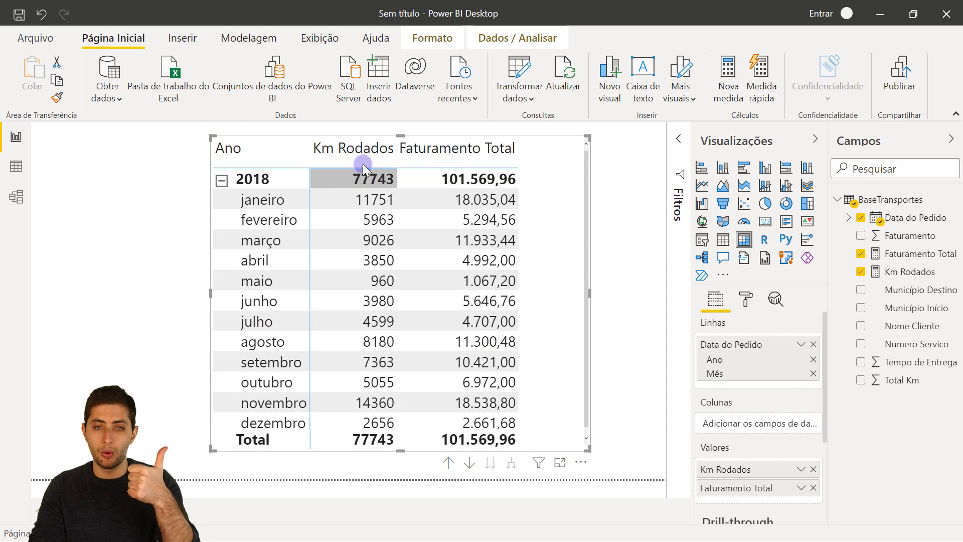
pyautogui.click(373, 186)
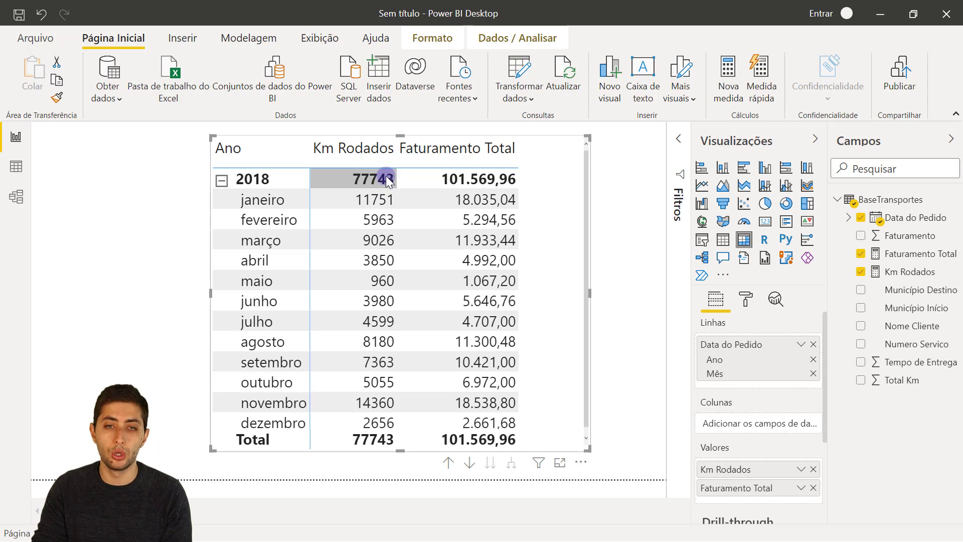
pyautogui.click(371, 186)
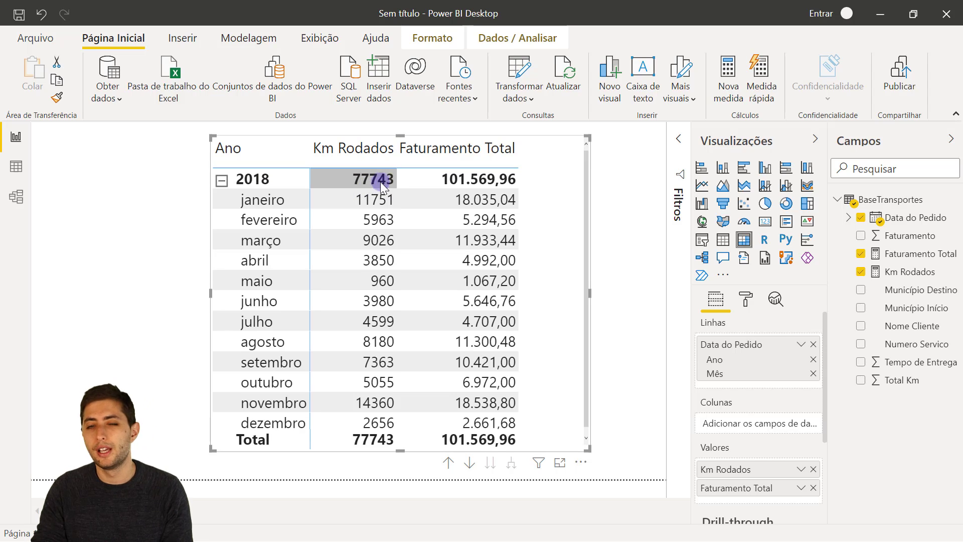
pyautogui.click(489, 199)
pyautogui.click(454, 178)
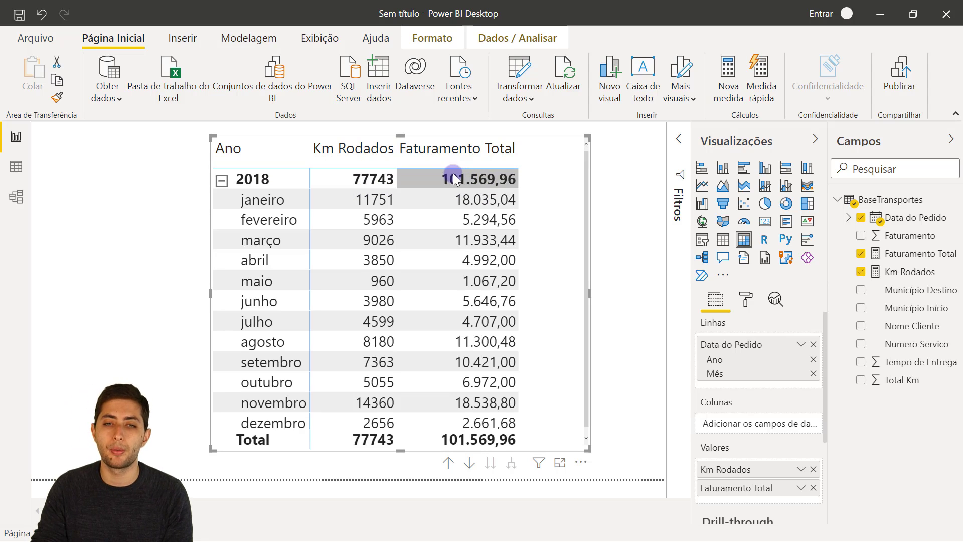
pyautogui.click(484, 196)
pyautogui.click(486, 179)
# Compare the janeiro, fevereiro and março Km Rodados and Faturamento Total values
pyautogui.click(363, 199)
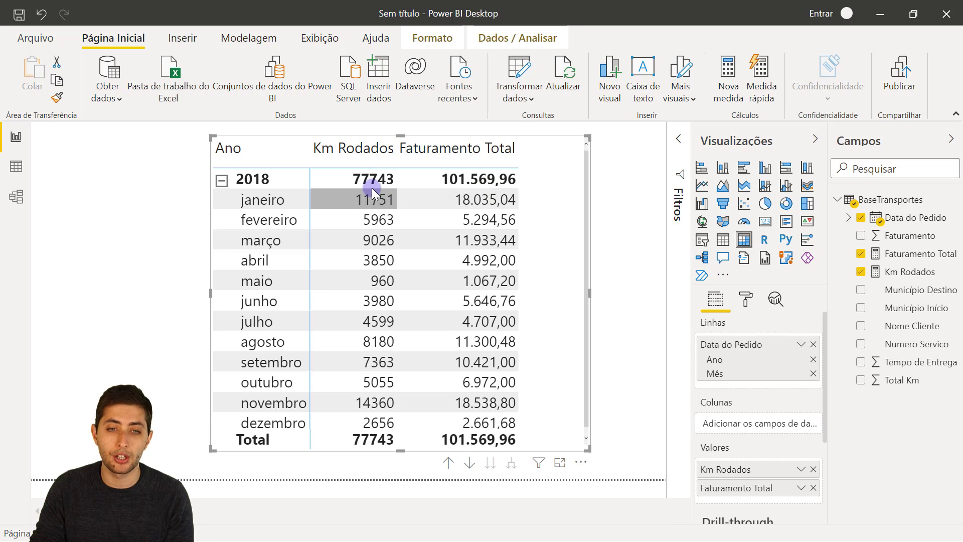
pyautogui.click(366, 218)
pyautogui.click(368, 237)
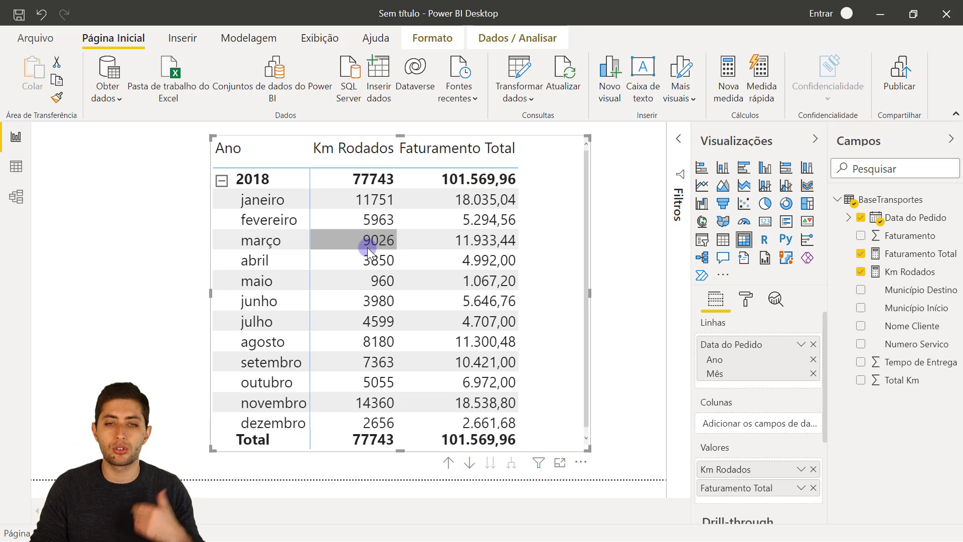
pyautogui.click(445, 196)
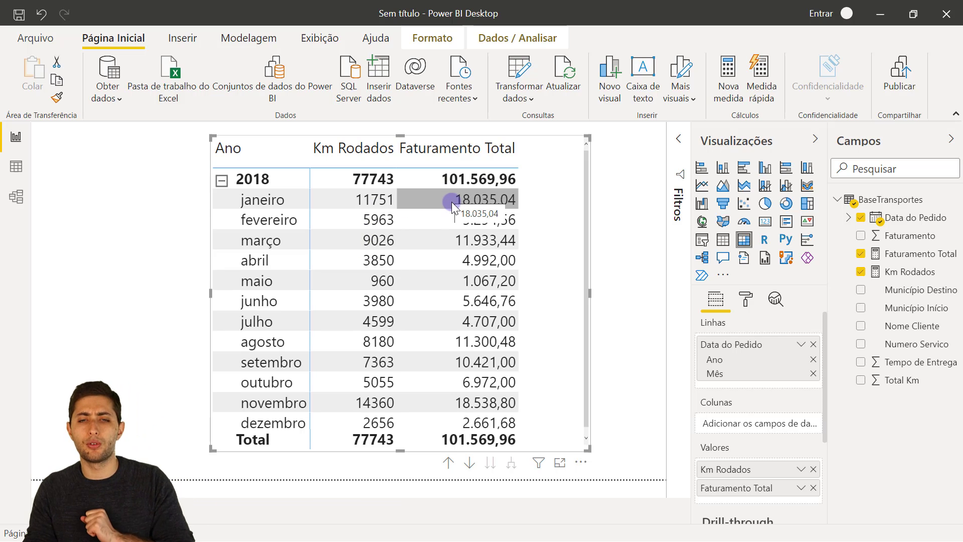
pyautogui.click(441, 236)
pyautogui.click(442, 236)
pyautogui.click(503, 221)
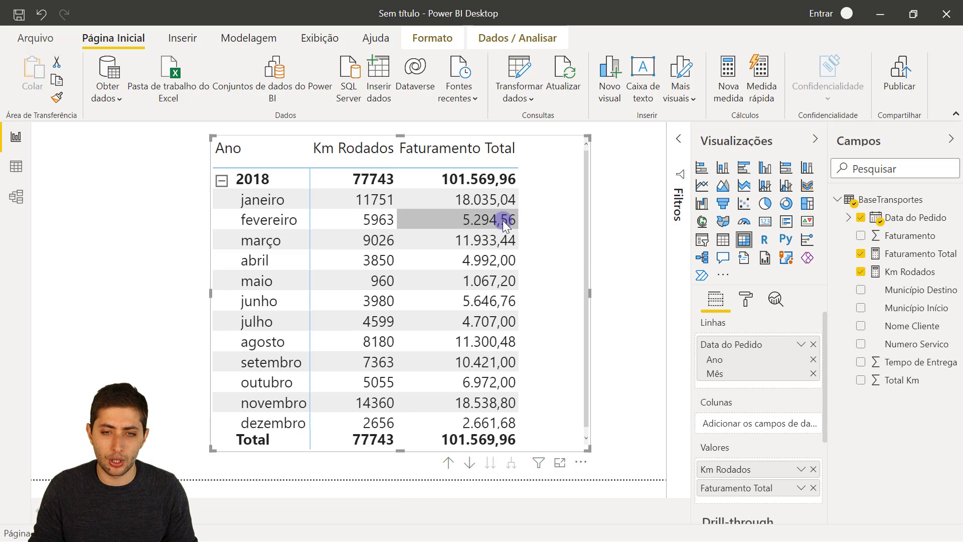
pyautogui.click(489, 242)
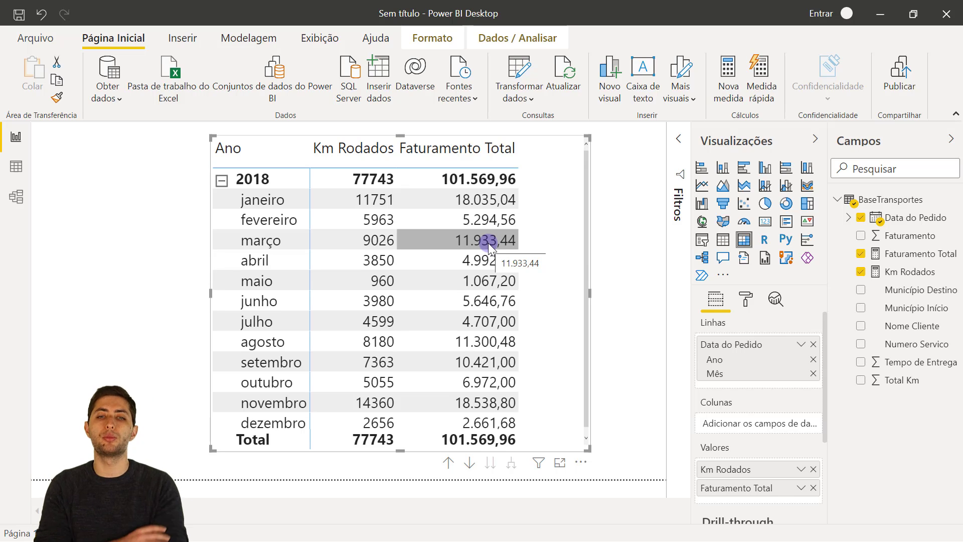